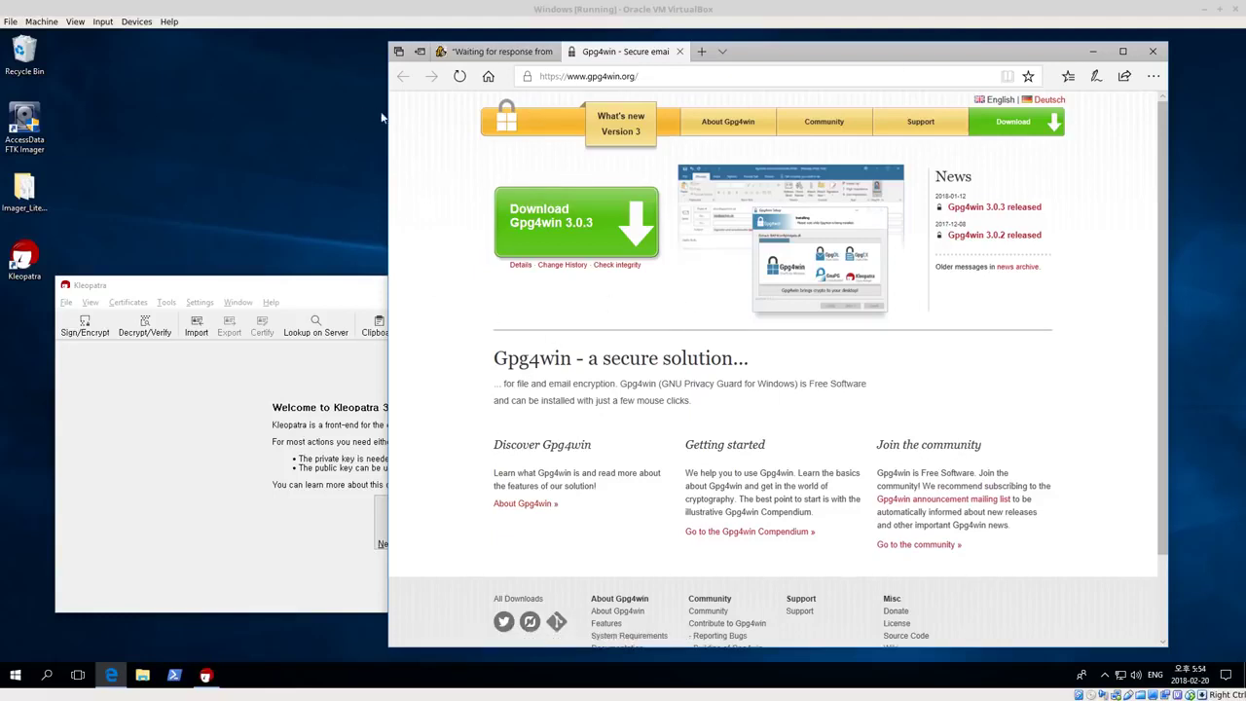
# Leave the Gpg4win page in Edge and raise the Kleopatra welcome window higher on screen
pyautogui.click(683, 75)
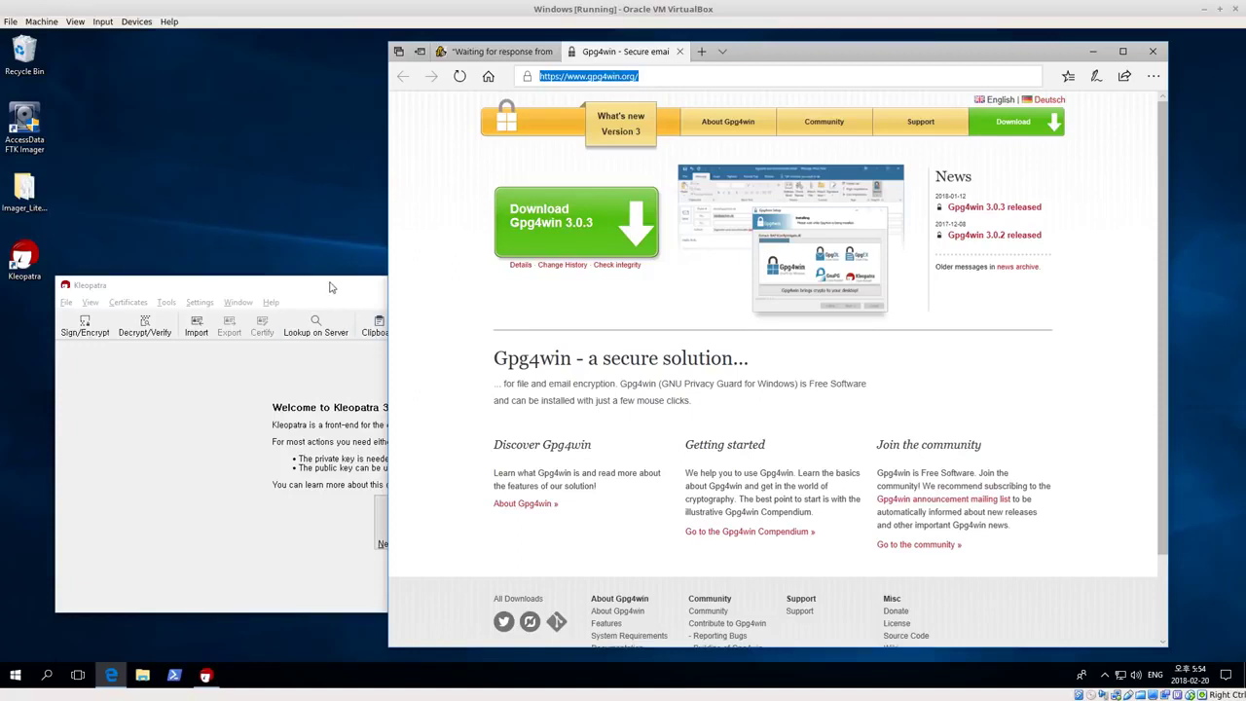
pyautogui.click(311, 236)
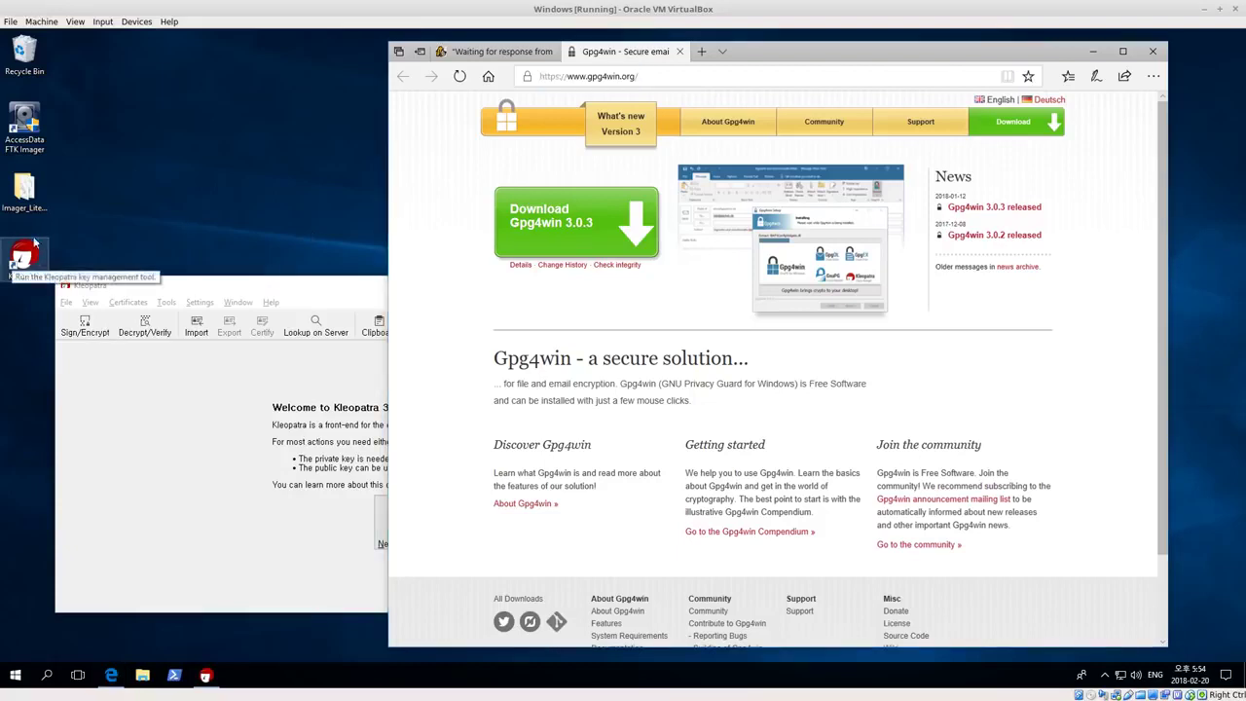
pyautogui.click(231, 287)
pyautogui.moveTo(232, 287); pyautogui.dragTo(257, 130)
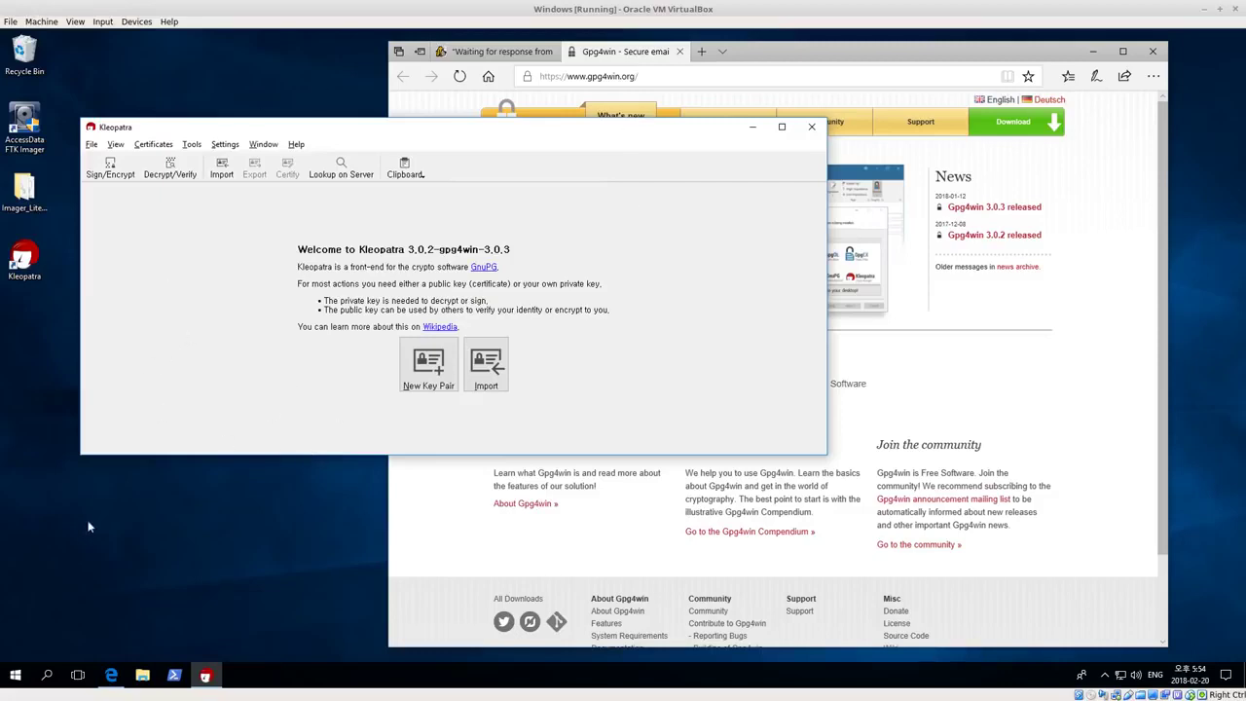
# Launch Command Prompt by searching for cmd from Start
pyautogui.click(13, 675)
pyautogui.write('cmd')
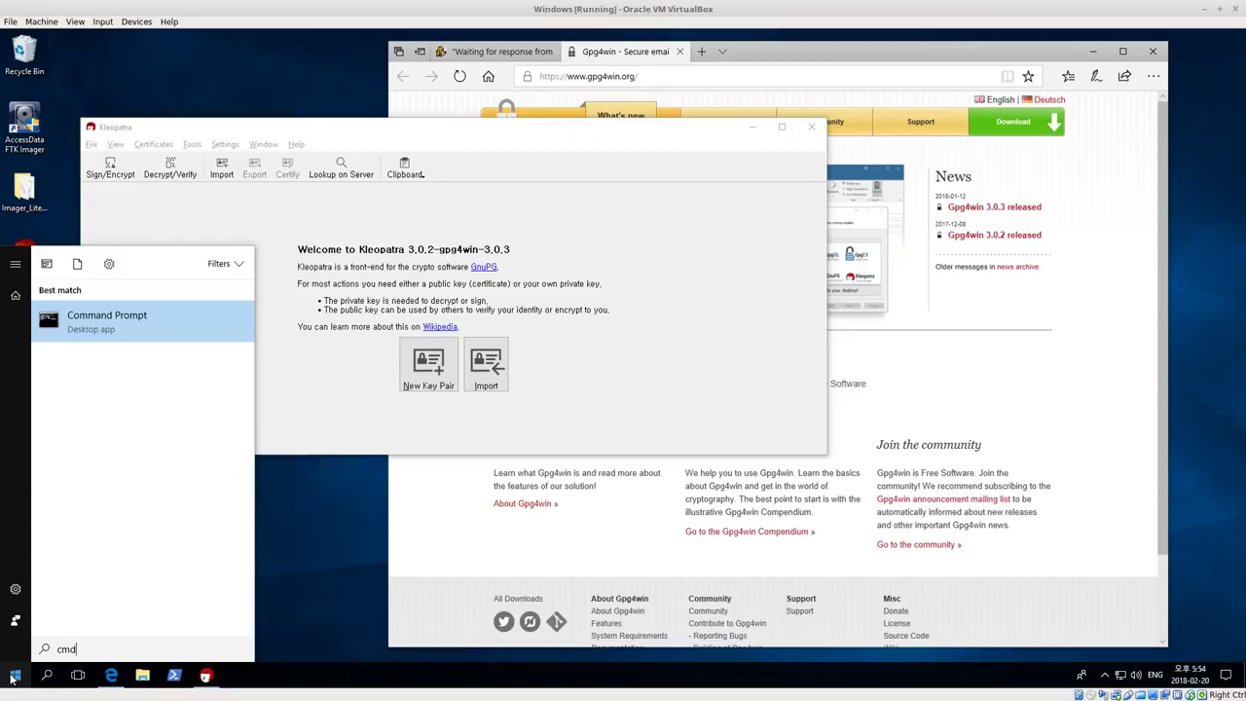
pyautogui.press('Return')
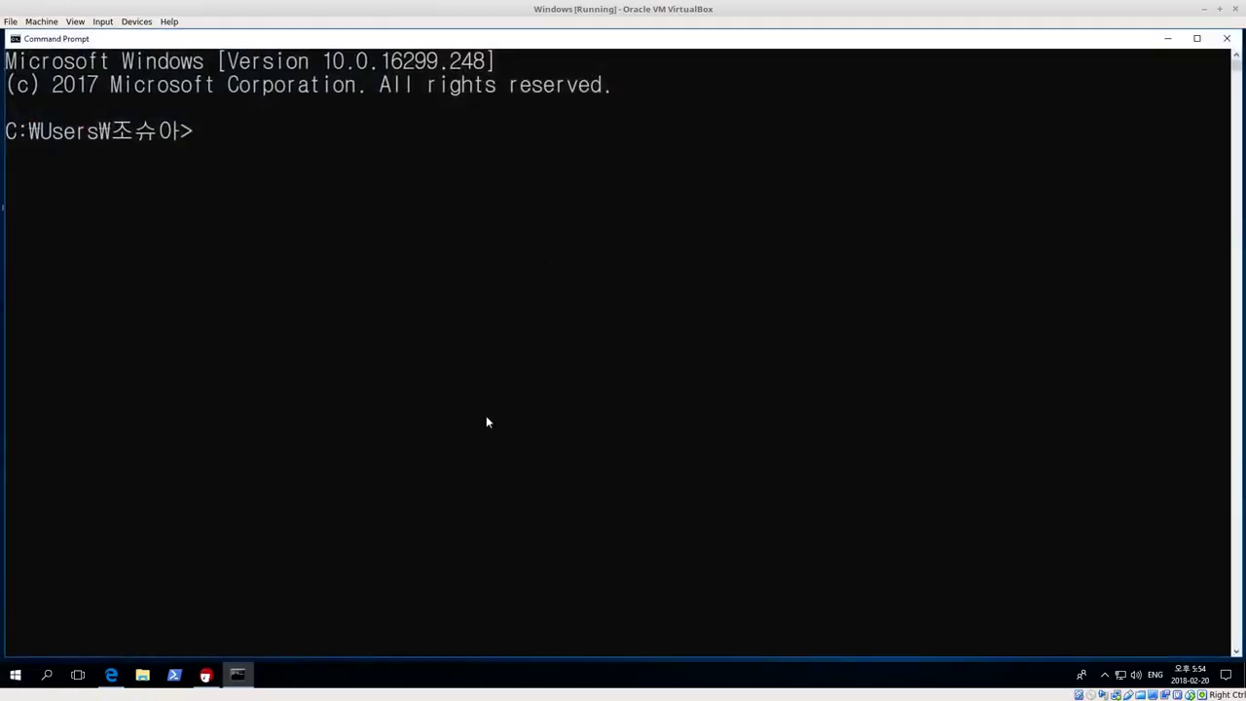
# Run gpg --help, scroll through its output, then minimize the console
pyautogui.write('gpg --help')
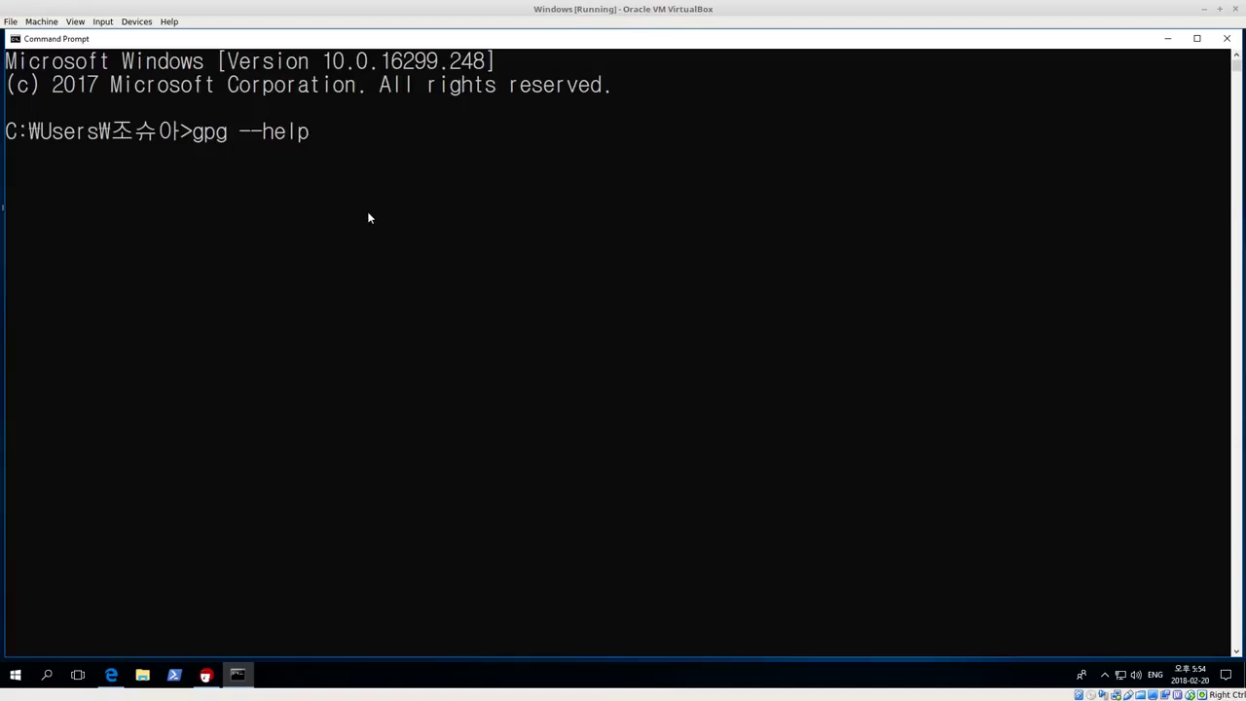
pyautogui.press('Return')
pyautogui.scroll(15, 233, 386)
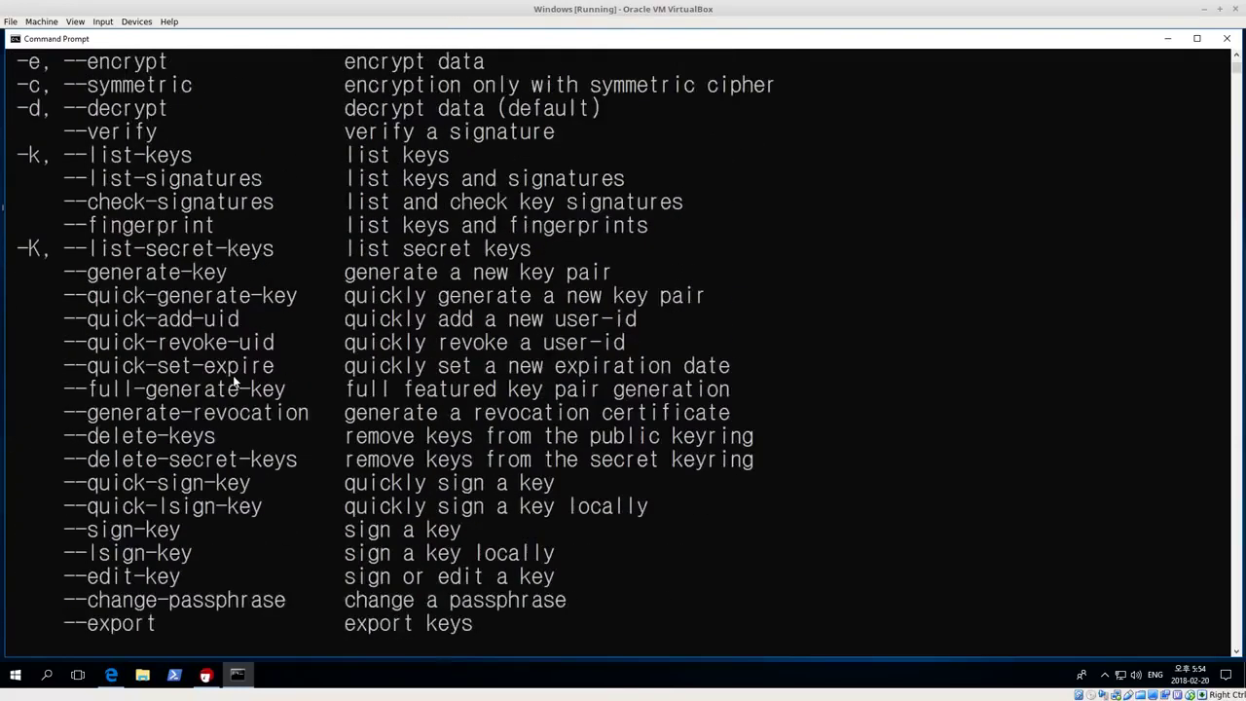
pyautogui.scroll(5, 133, 153)
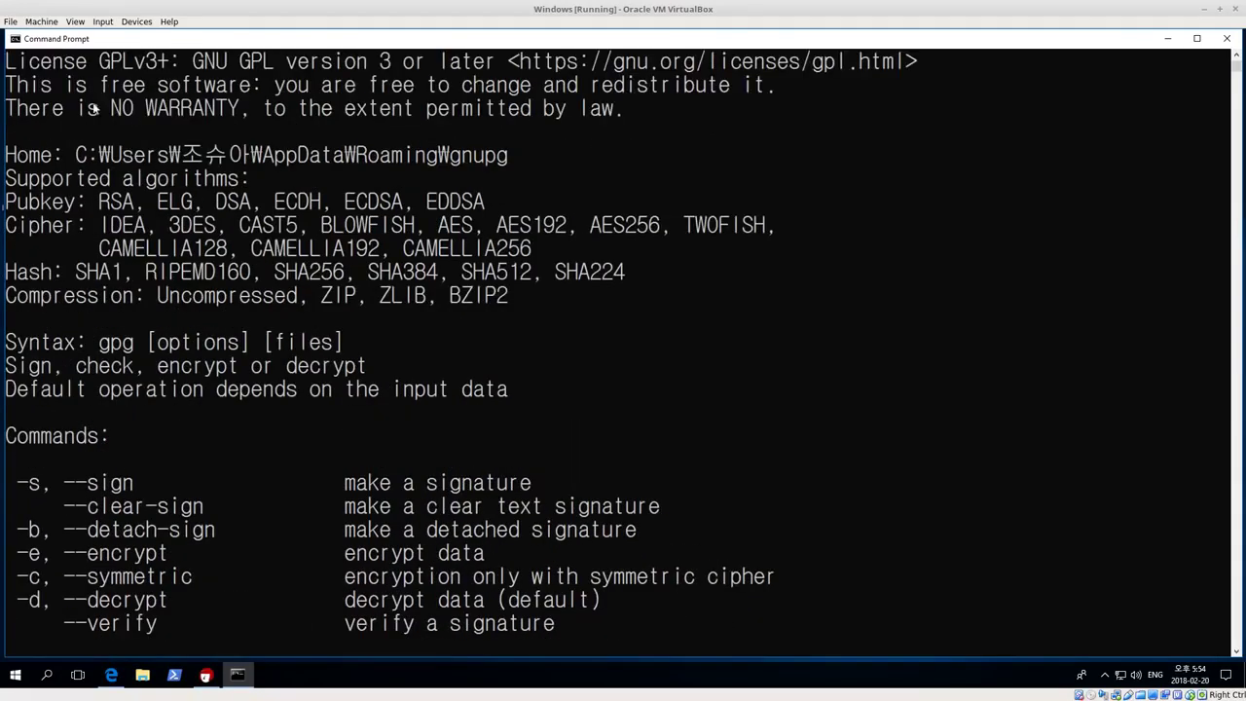
pyautogui.scroll(-4, 200, 209)
pyautogui.scroll(-20, 259, 199)
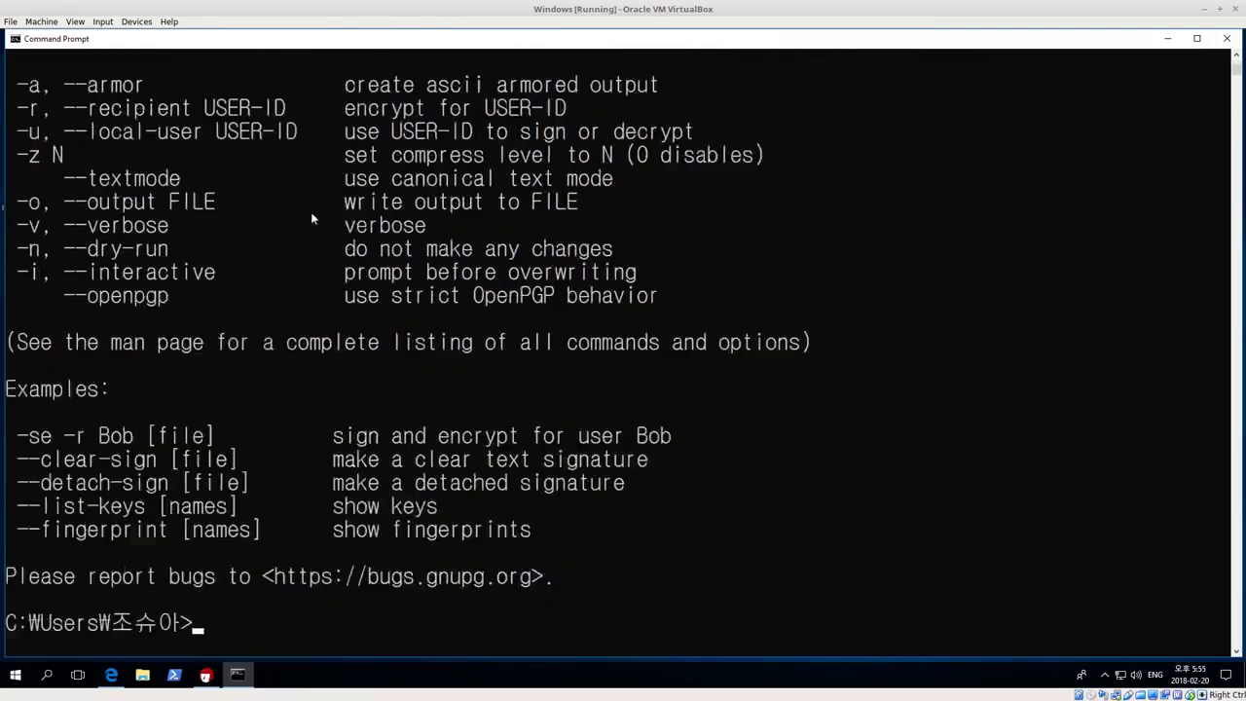
pyautogui.click(1169, 39)
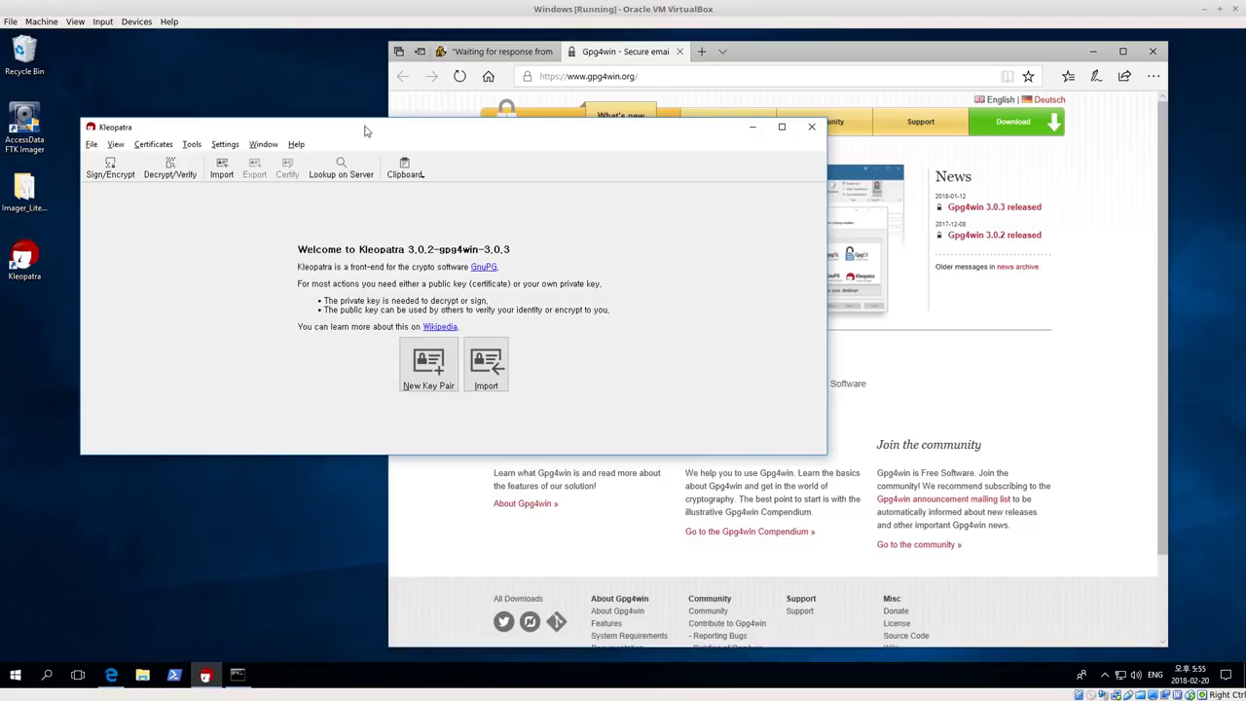
# Nudge the Kleopatra window down and show the File menu's key commands
pyautogui.moveTo(365, 129); pyautogui.dragTo(362, 143)
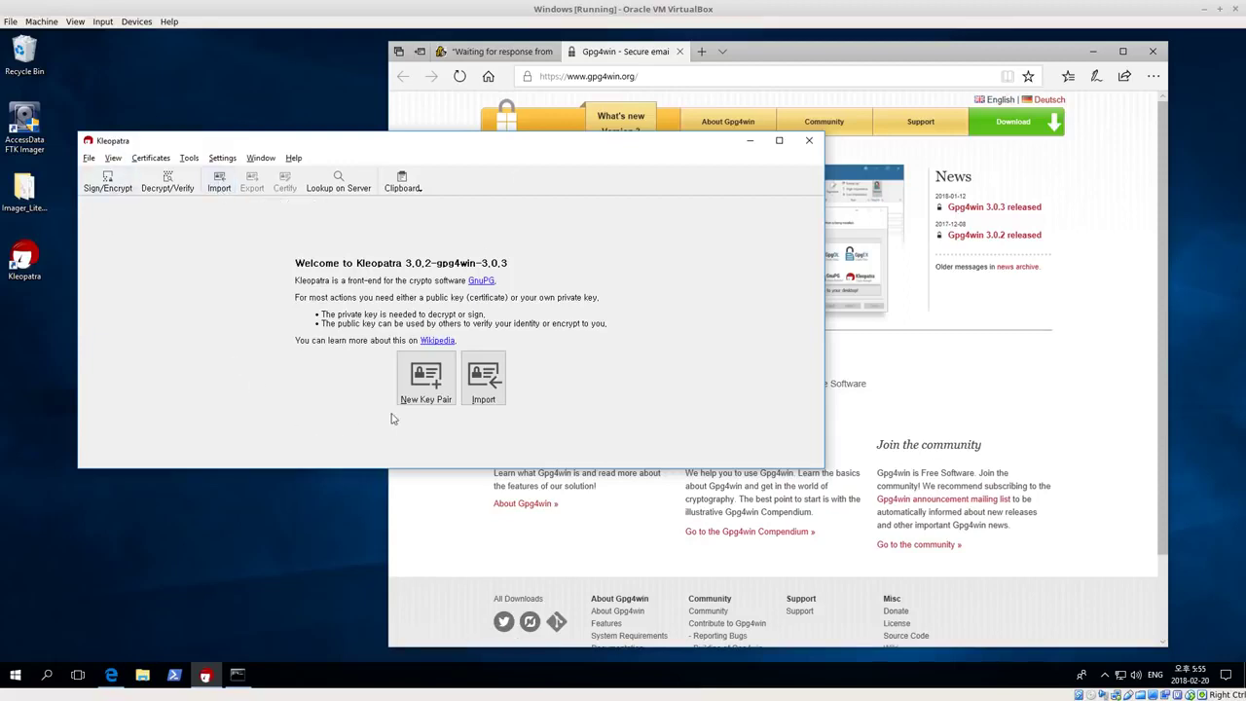
pyautogui.click(89, 158)
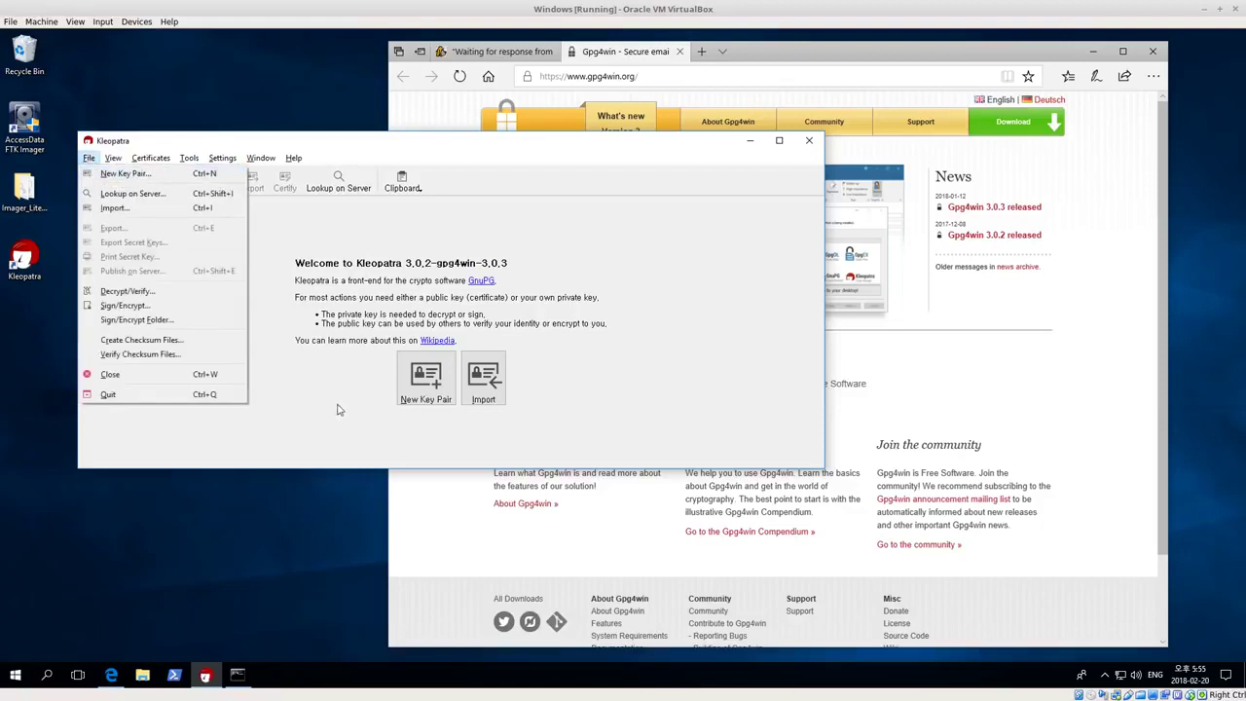
# Launch the New Key Pair wizard and enter the owner's full name and e-mail address
pyautogui.click(425, 390)
pyautogui.click(426, 395)
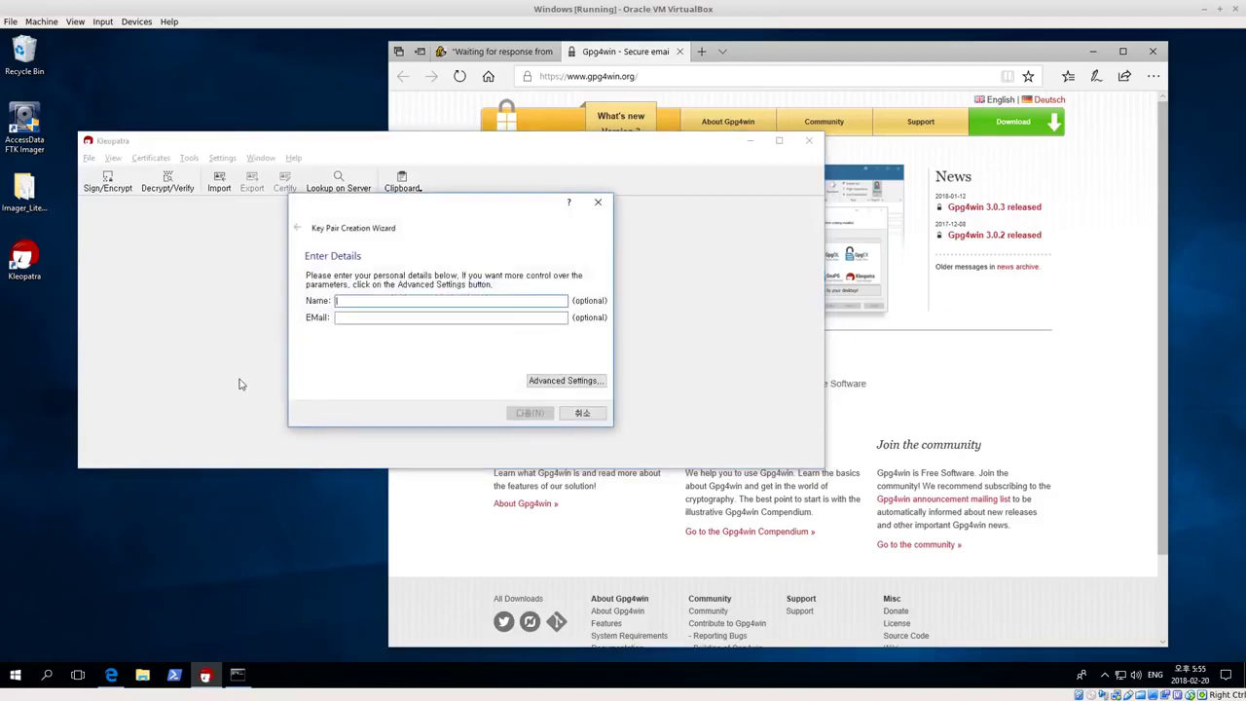
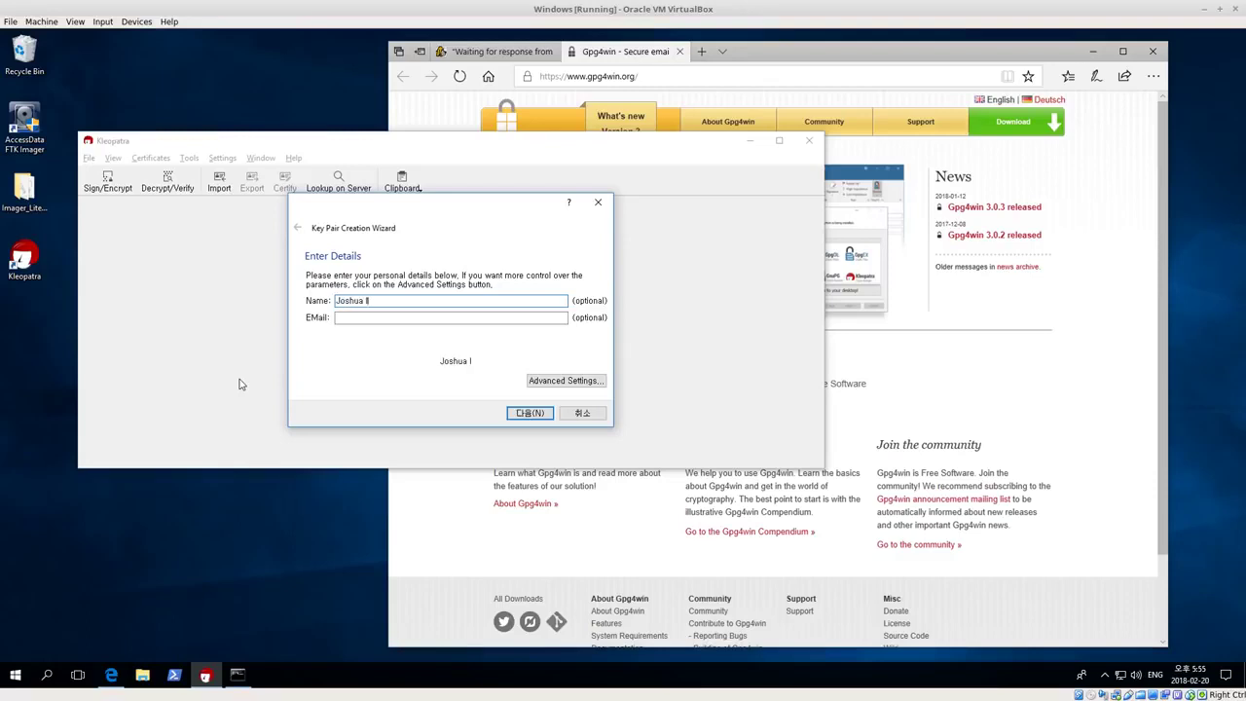
pyautogui.press('Tab')
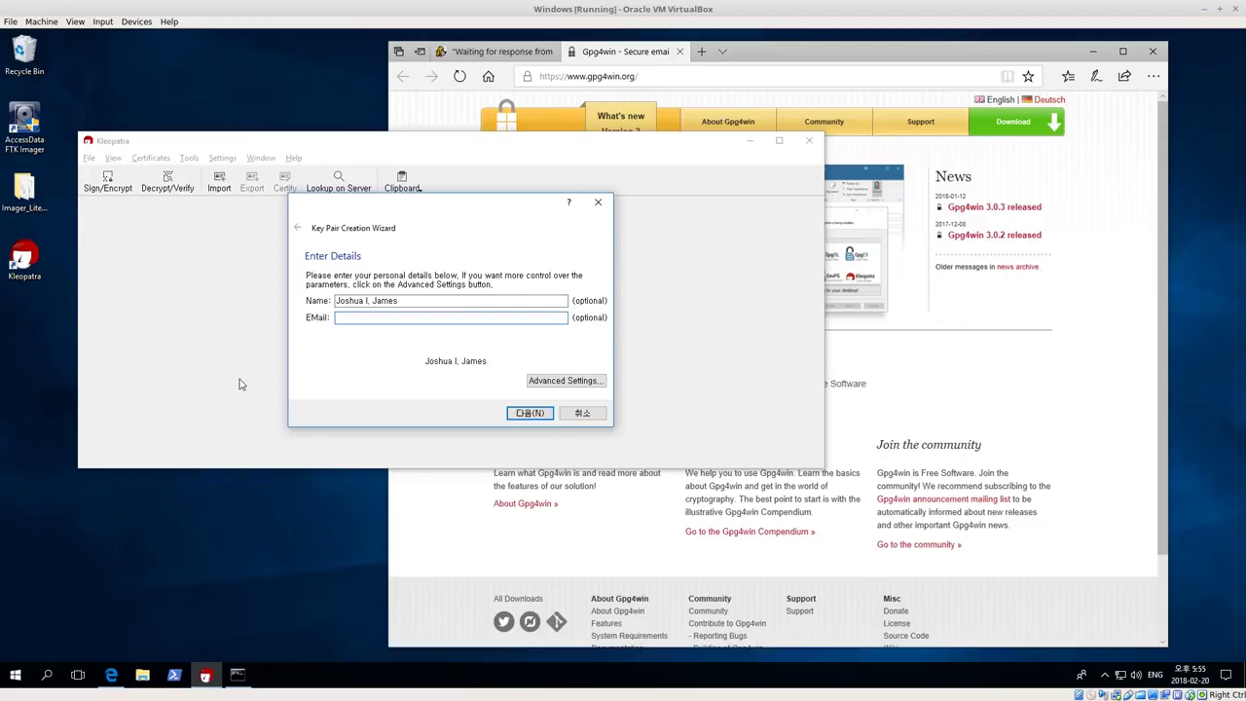
pyautogui.write('test@')
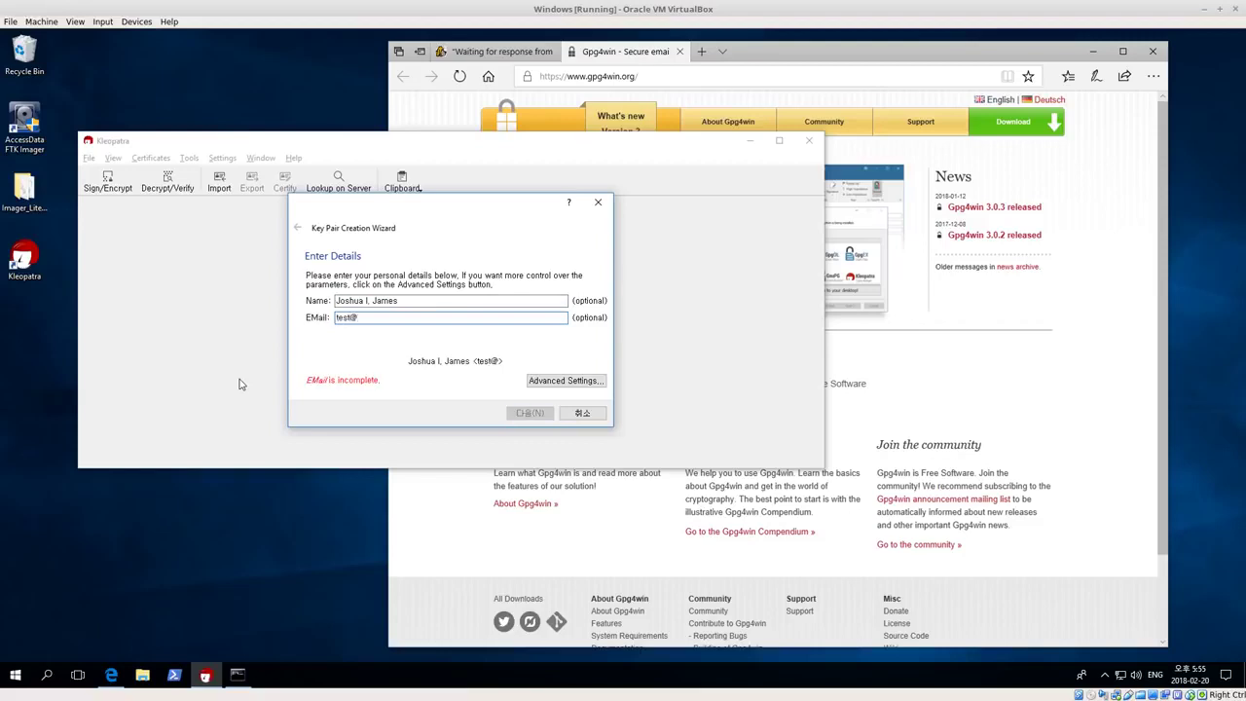
pyautogui.write('test.com')
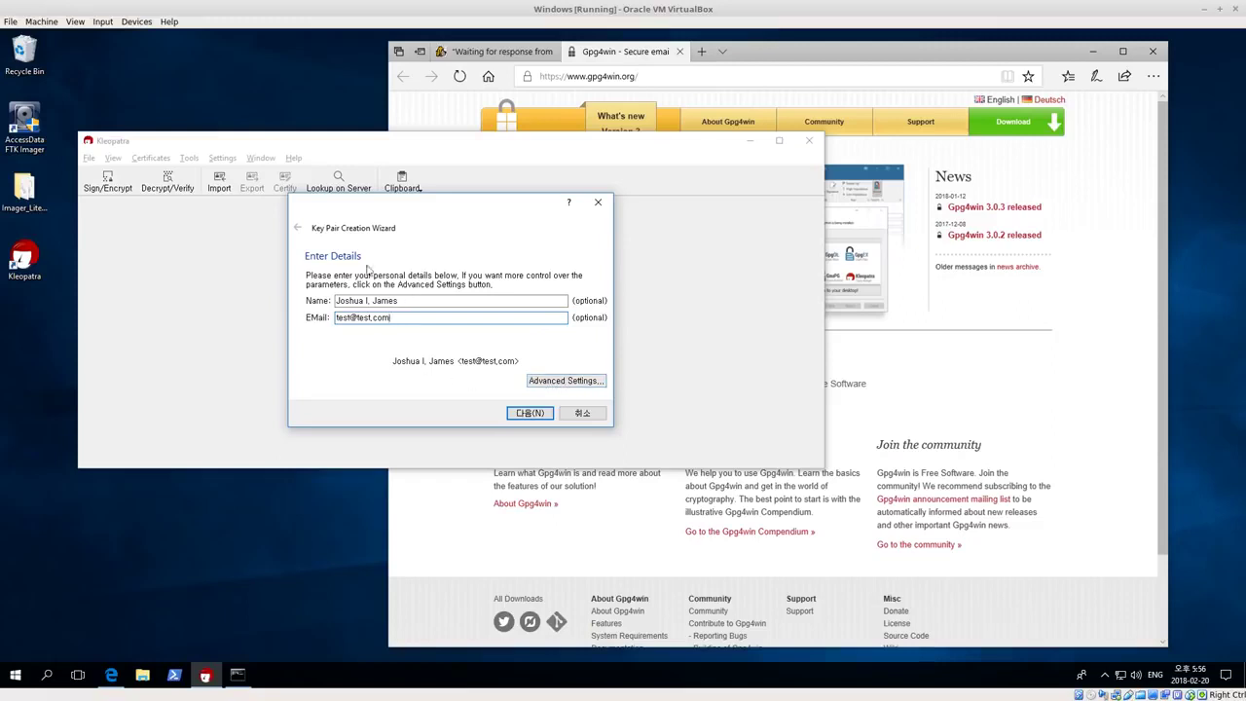
# In Advanced Settings, set both the RSA key and the + RSA subkey to 4096 bits
pyautogui.click(564, 383)
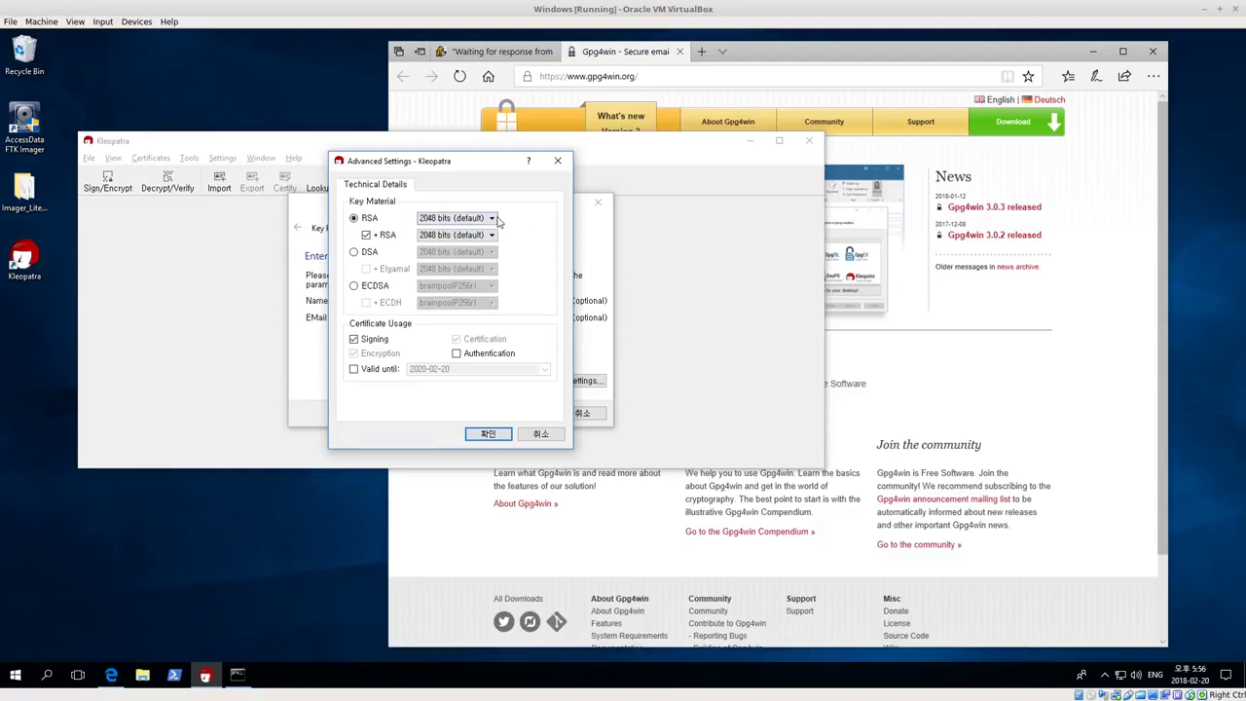
pyautogui.click(492, 218)
pyautogui.click(466, 244)
pyautogui.click(491, 235)
pyautogui.click(471, 260)
# Enable Valid until with the date 2020-02-20 and confirm the advanced settings
pyautogui.click(354, 370)
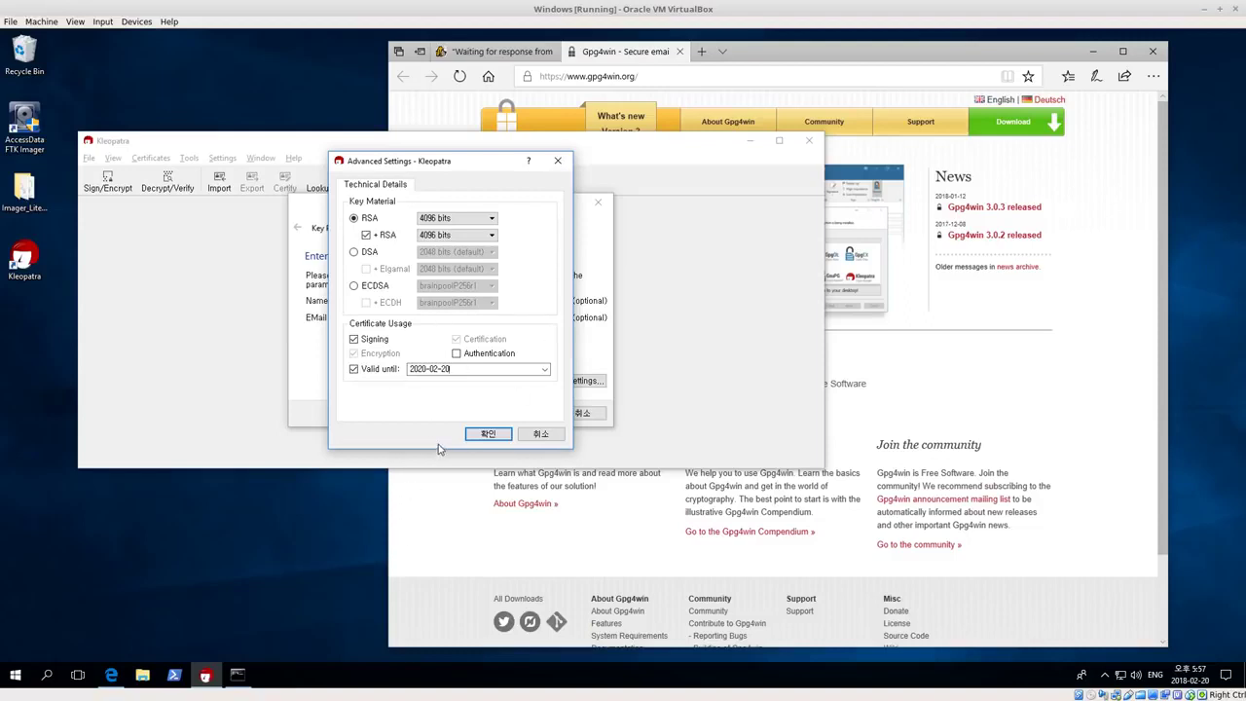
pyautogui.click(355, 370)
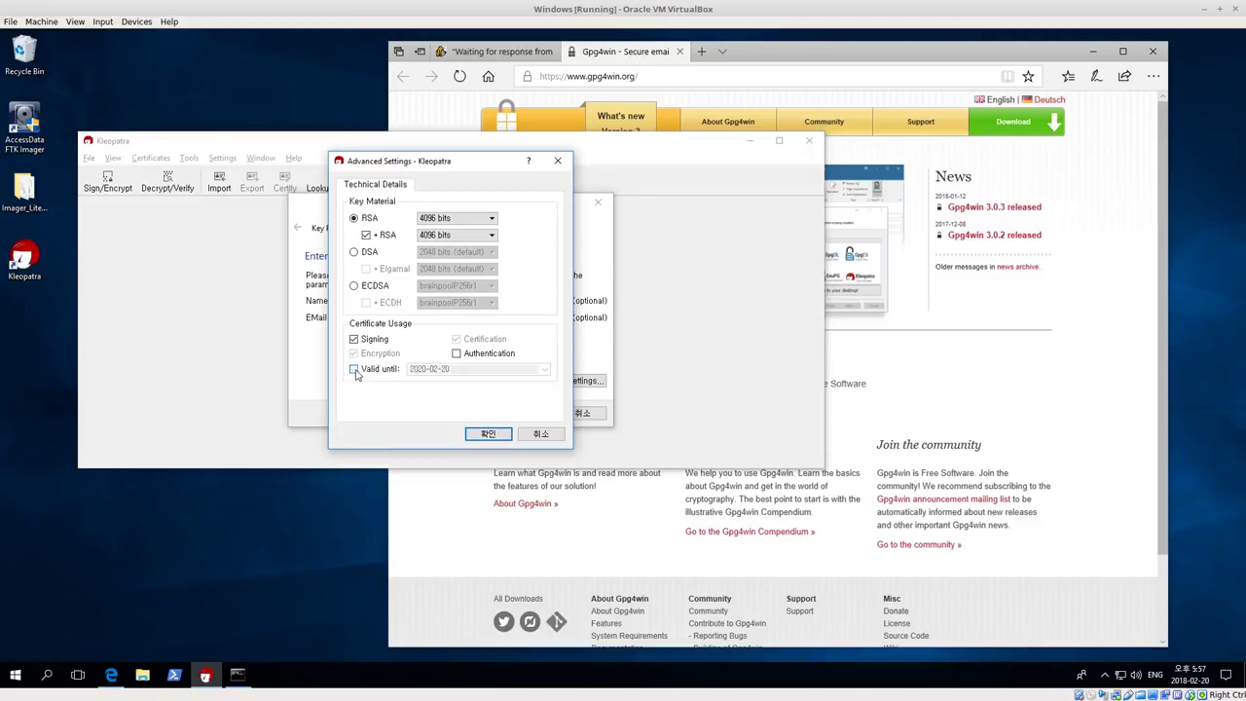
pyautogui.click(355, 371)
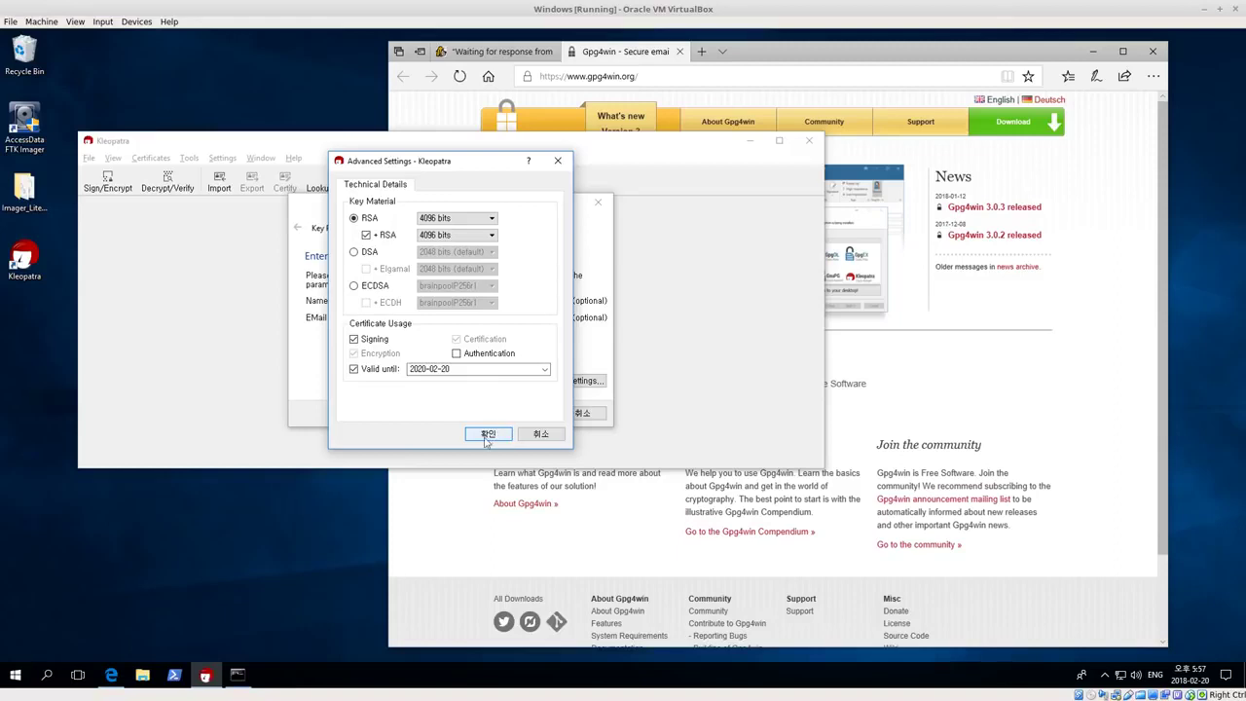
pyautogui.click(488, 436)
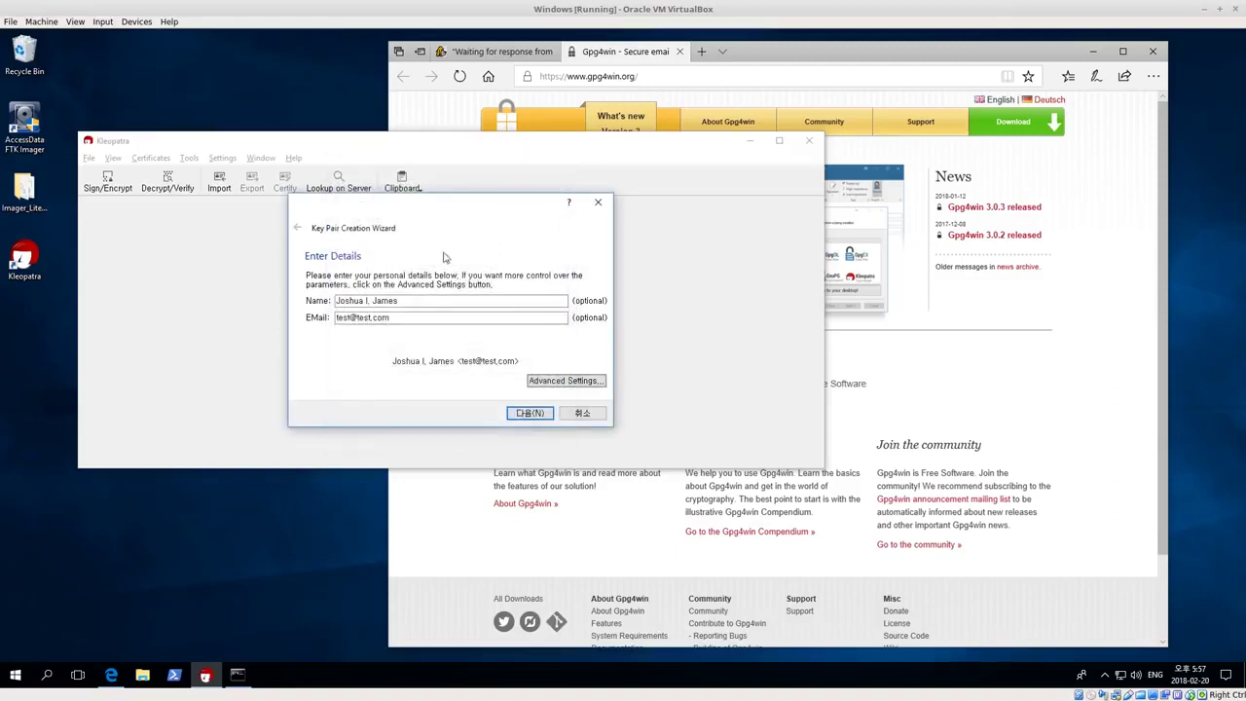
# Review the key parameters with Show all details ticked, then create the key pair
pyautogui.click(531, 413)
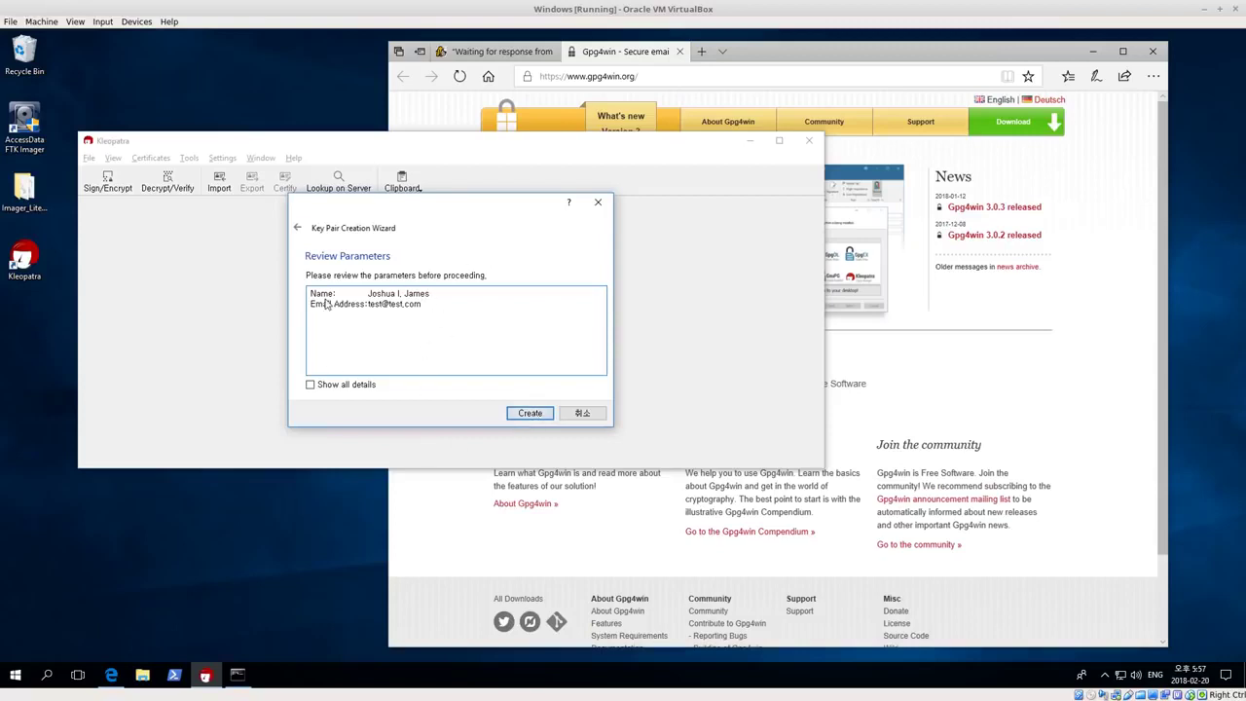
pyautogui.click(309, 387)
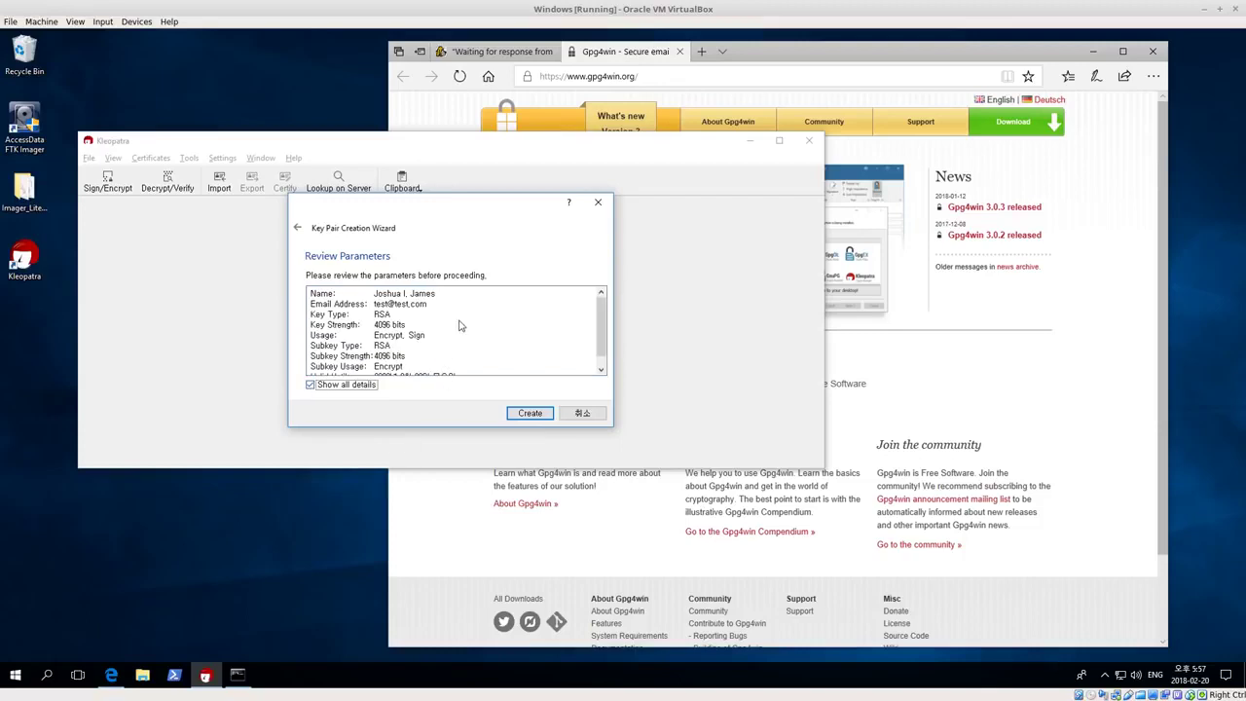
pyautogui.scroll(-1, 458, 324)
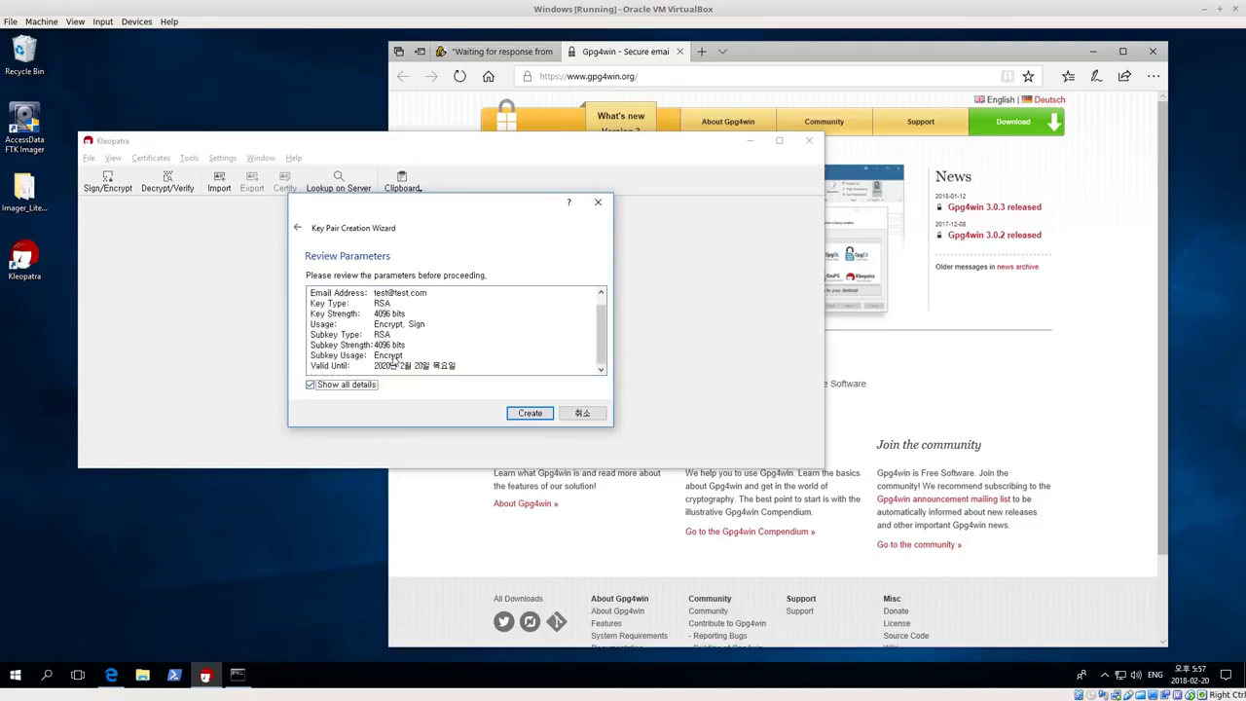
pyautogui.click(531, 414)
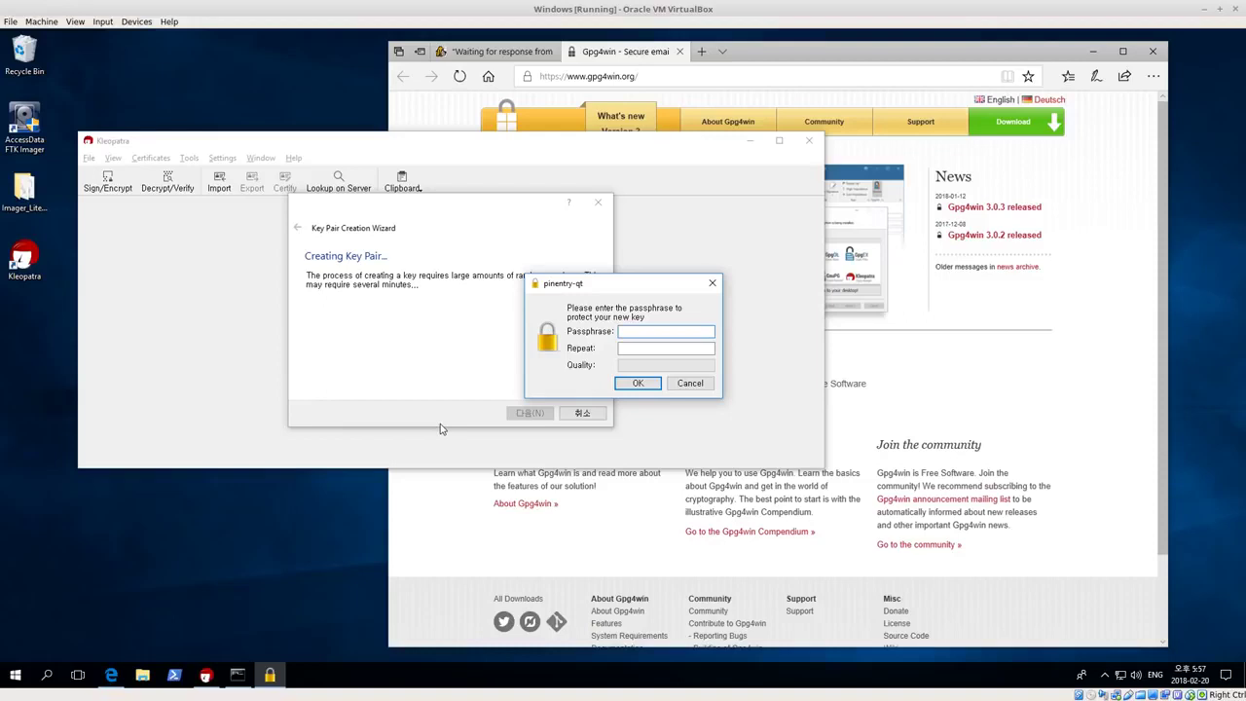
# Enter the passphrase, repeat it, correct the first field, and accept it
pyautogui.write('*********')
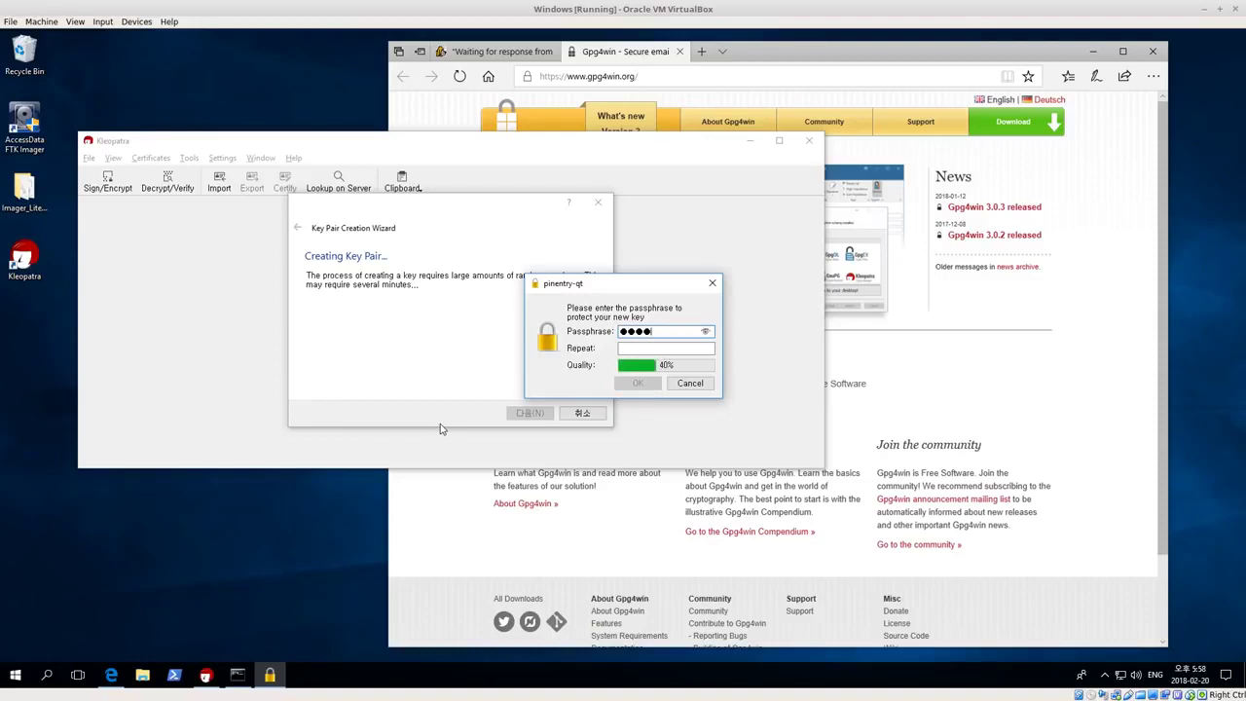
pyautogui.press('Tab')
pyautogui.write('********')
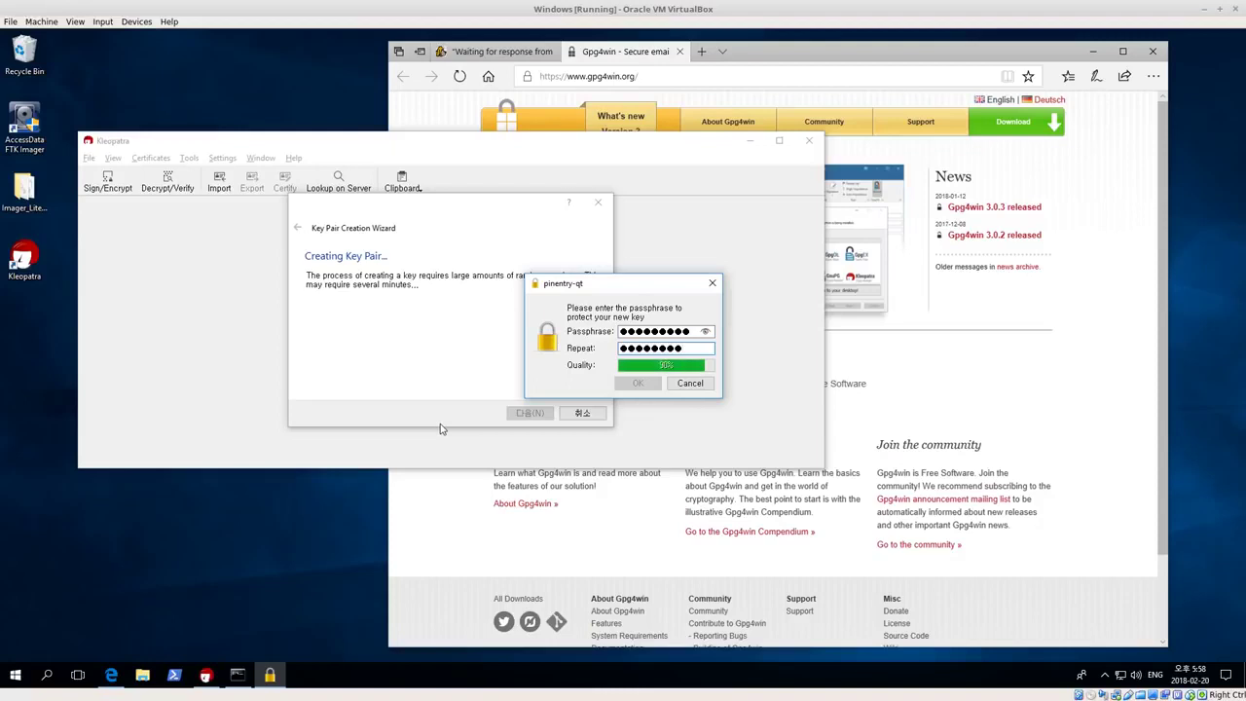
pyautogui.click(690, 332)
pyautogui.press('BackSpace')
pyautogui.press('BackSpace')
pyautogui.press('BackSpace')
pyautogui.press('BackSpace')
pyautogui.press('BackSpace')
pyautogui.press('BackSpace')
pyautogui.press('BackSpace')
pyautogui.press('BackSpace')
pyautogui.press('BackSpace')
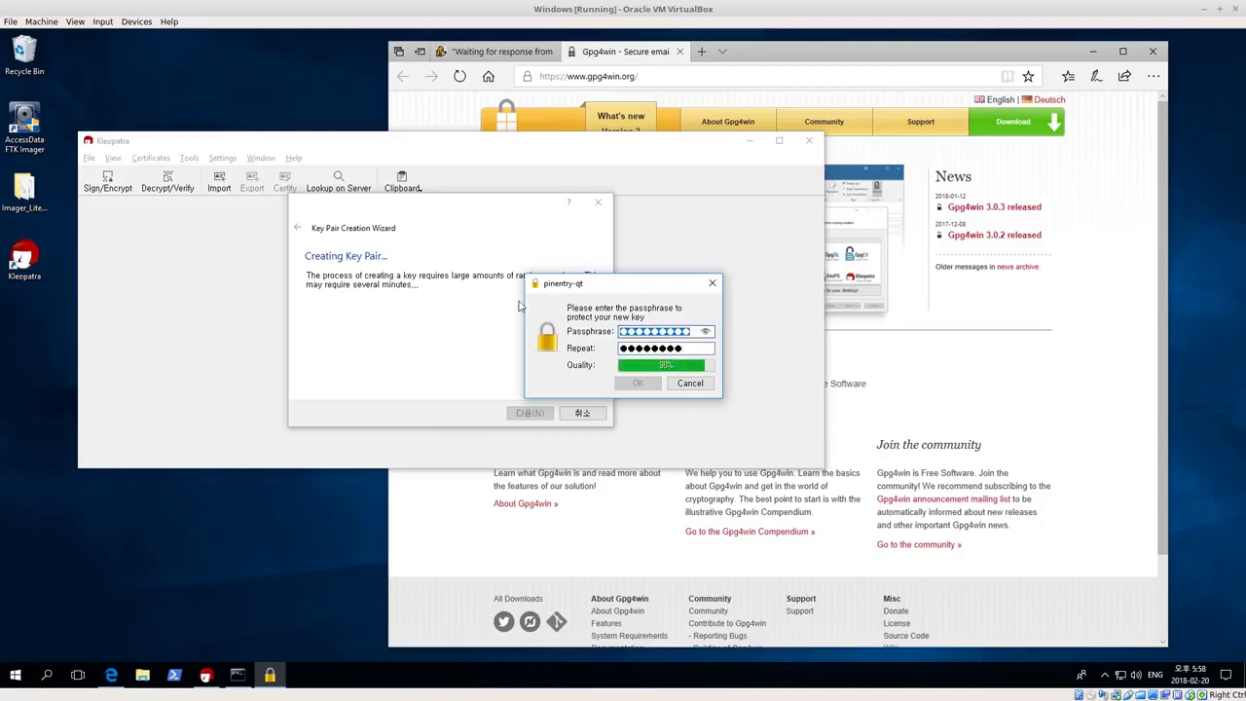
pyautogui.write('********')
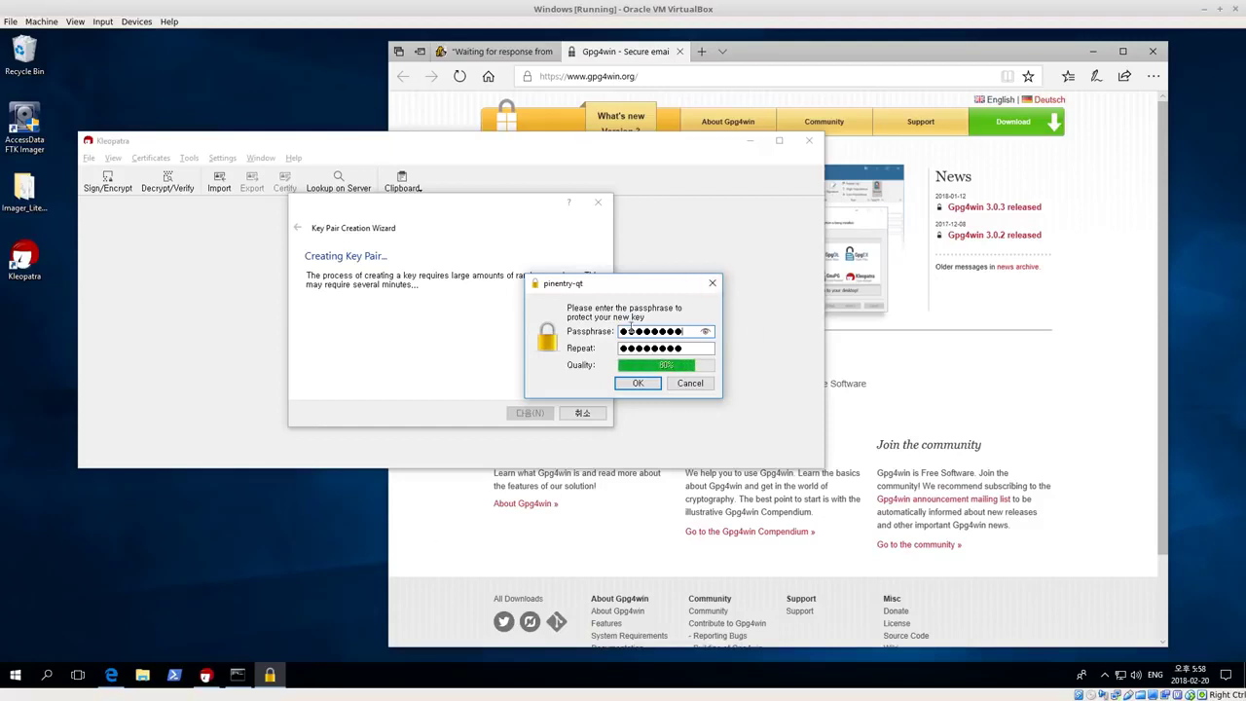
pyautogui.click(645, 385)
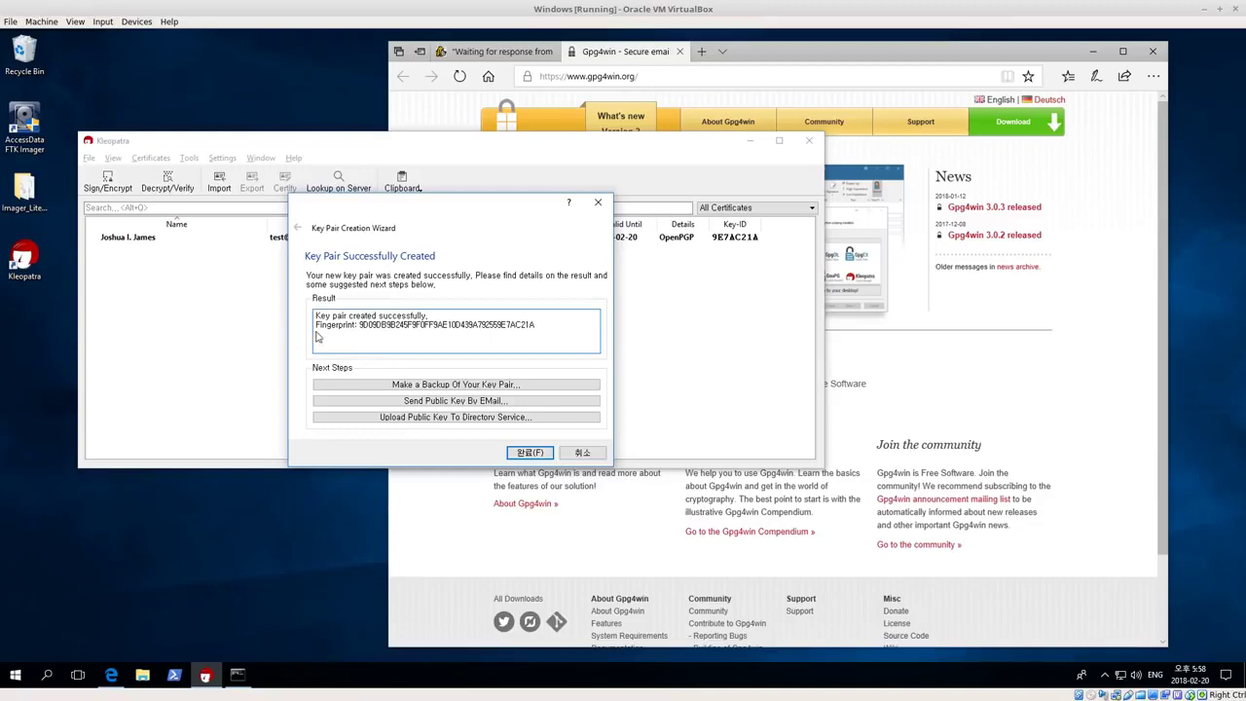
# Select the success message and key fingerprint in the Result box, then finish the wizard
pyautogui.moveTo(320, 322); pyautogui.dragTo(545, 332)
pyautogui.doubleClick(545, 332)
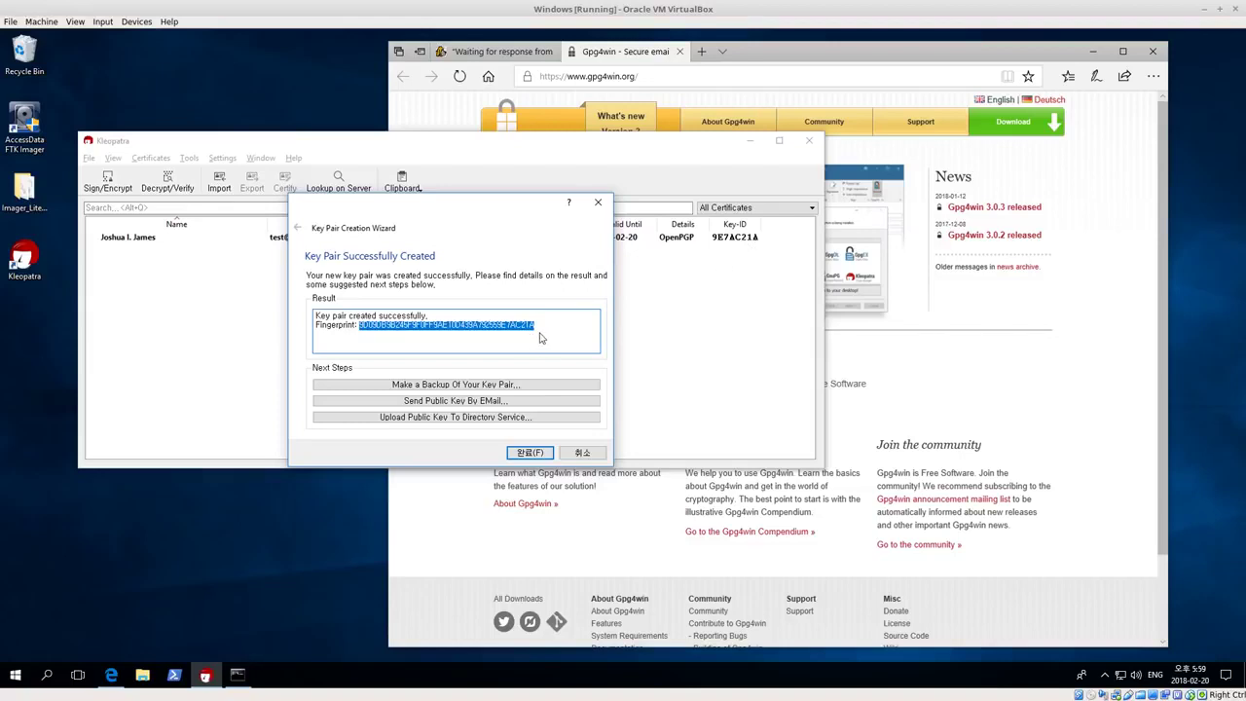
pyautogui.moveTo(543, 329); pyautogui.dragTo(500, 334)
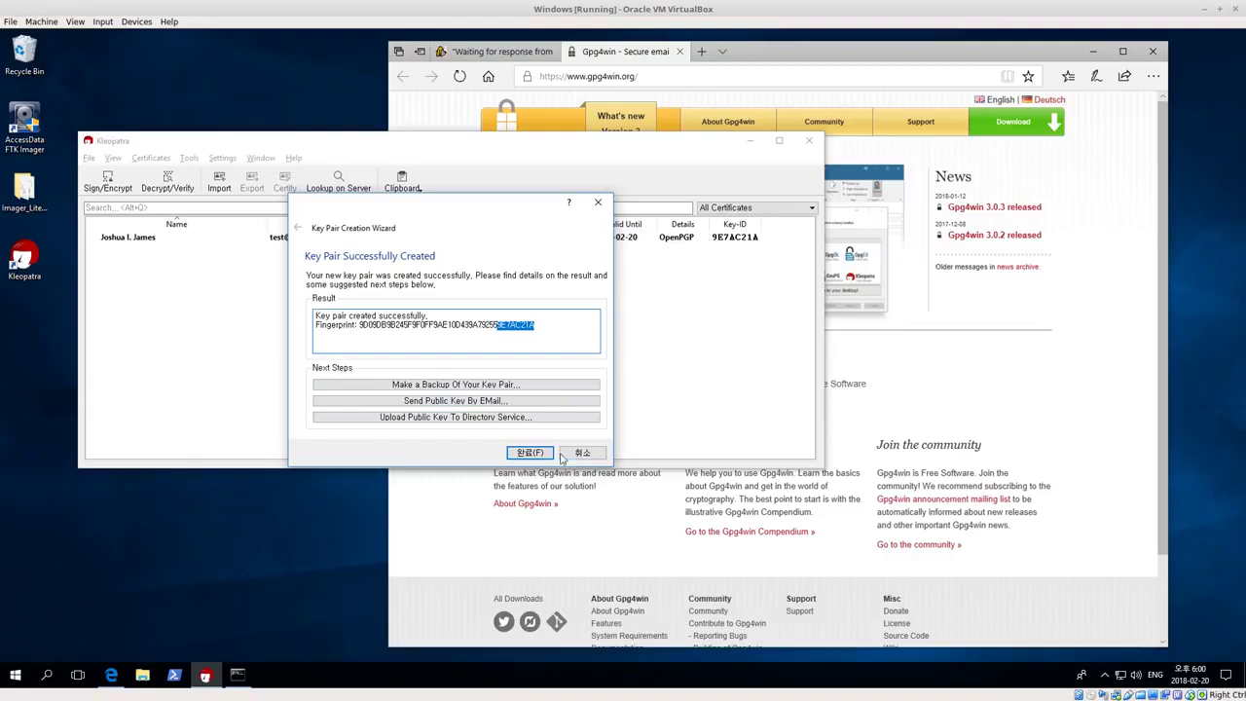
pyautogui.click(530, 453)
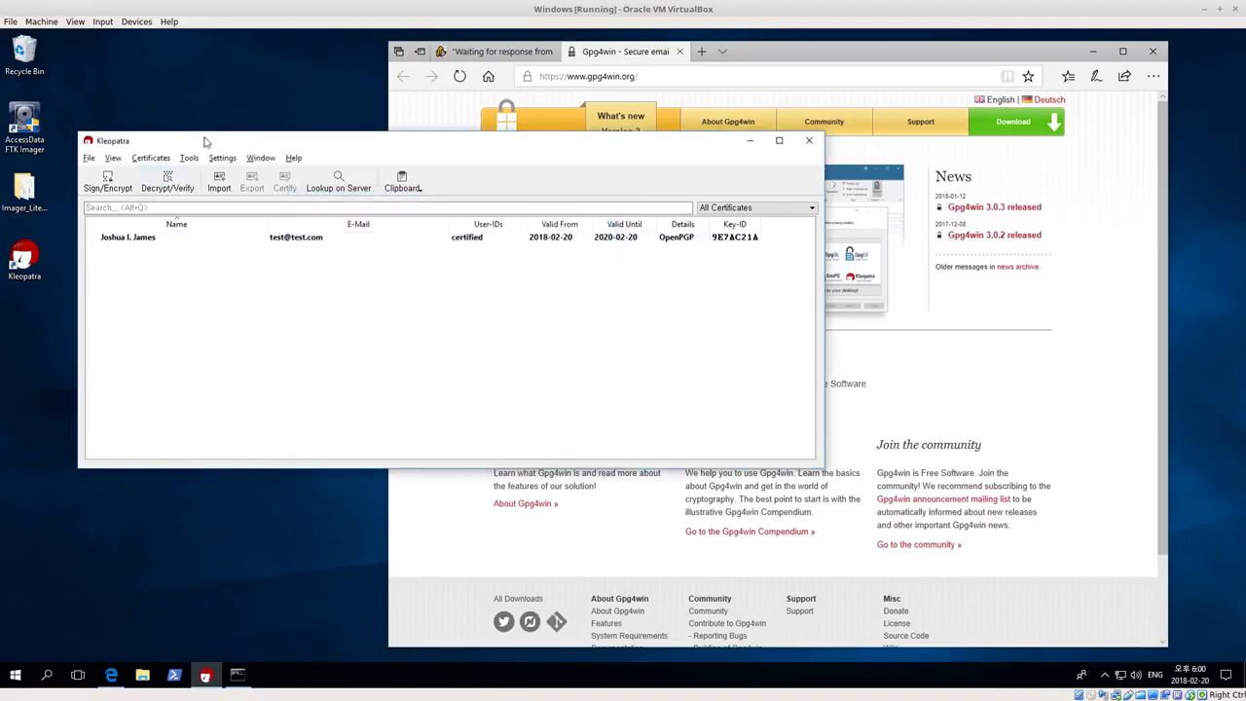
pyautogui.moveTo(204, 141); pyautogui.dragTo(207, 129)
pyautogui.click(139, 228)
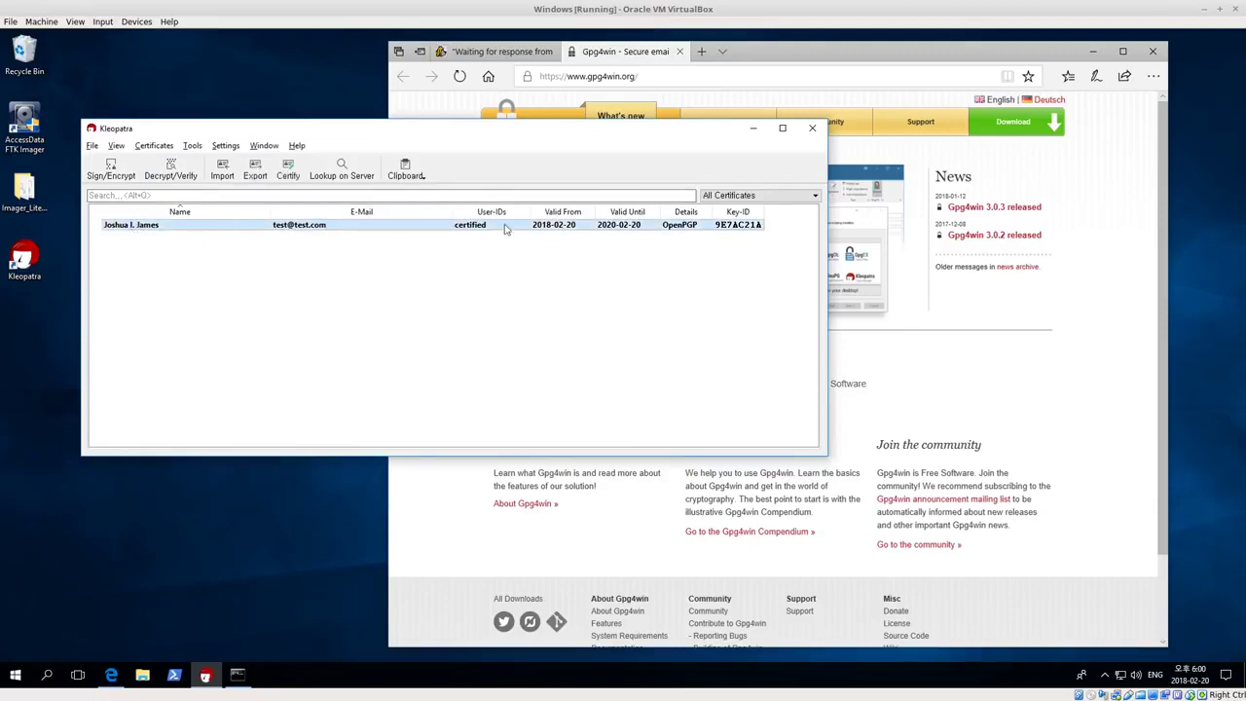
pyautogui.click(207, 320)
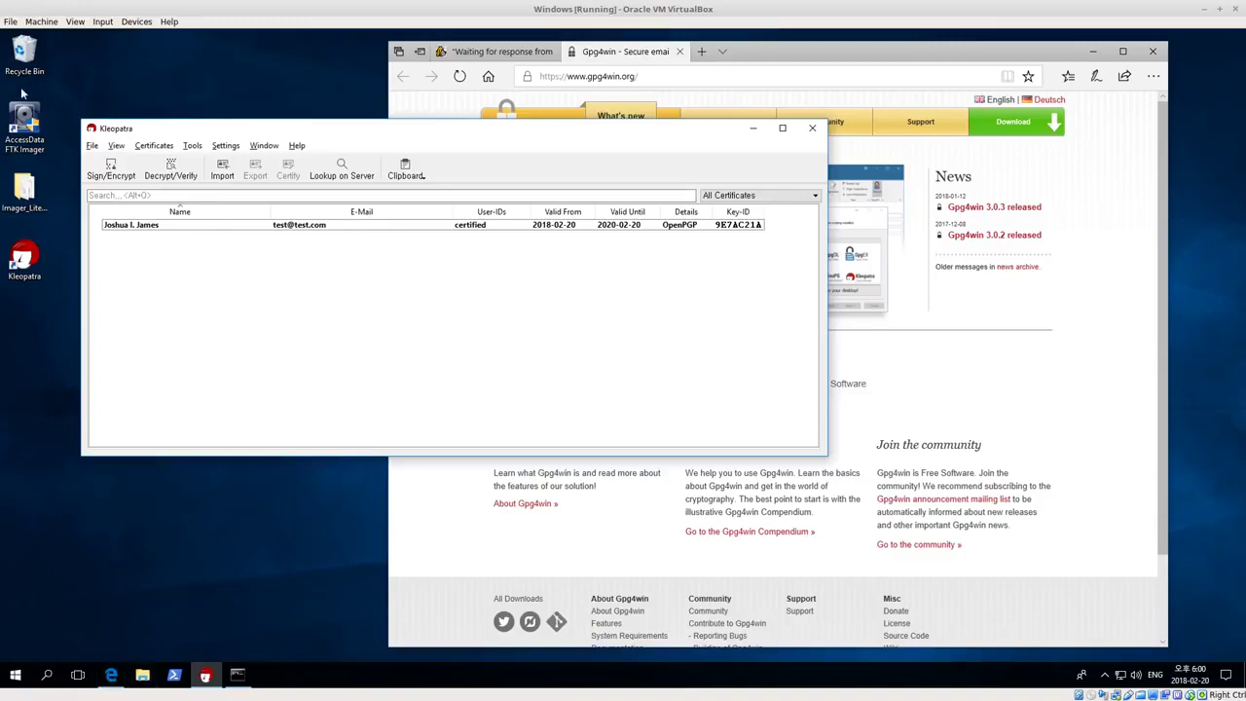
# Restore test01.txt from the Recycle Bin, then close the Recycle Bin window
pyautogui.doubleClick(27, 57)
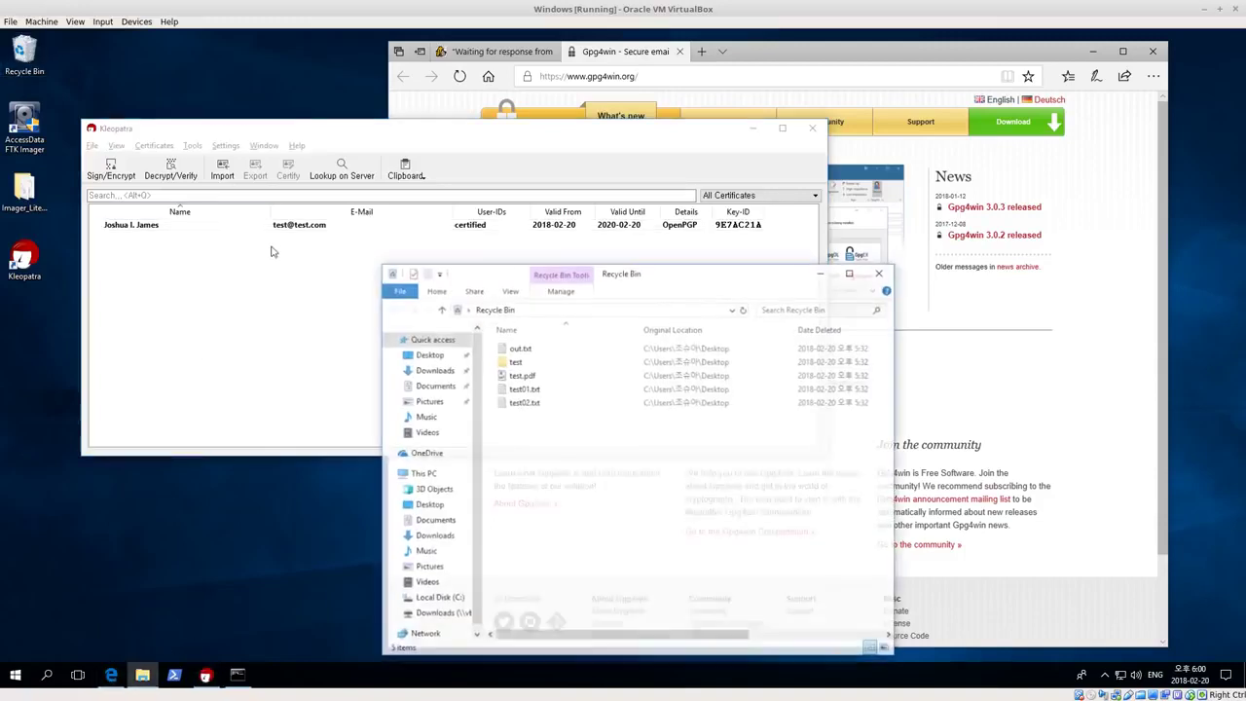
pyautogui.click(524, 388)
pyautogui.rightClick(524, 388)
pyautogui.click(553, 395)
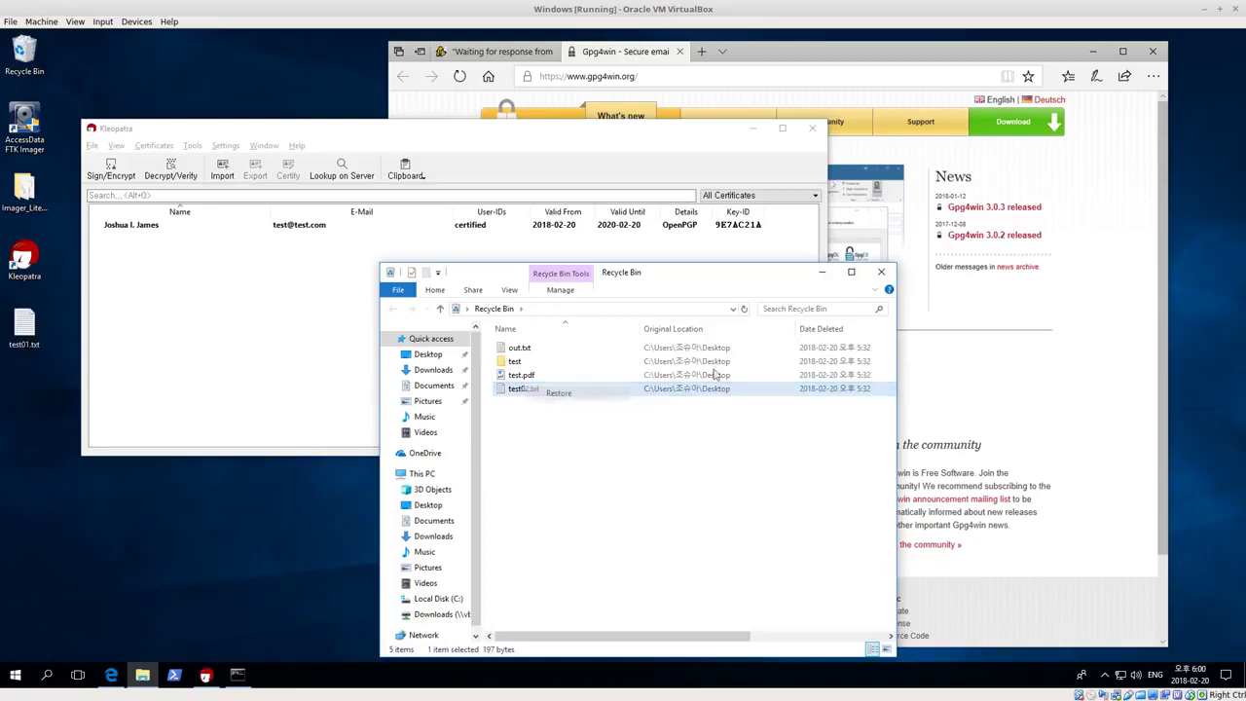
pyautogui.click(880, 272)
# Open test01.txt to check its contents, then bring Kleopatra forward and shift it right
pyautogui.click(25, 323)
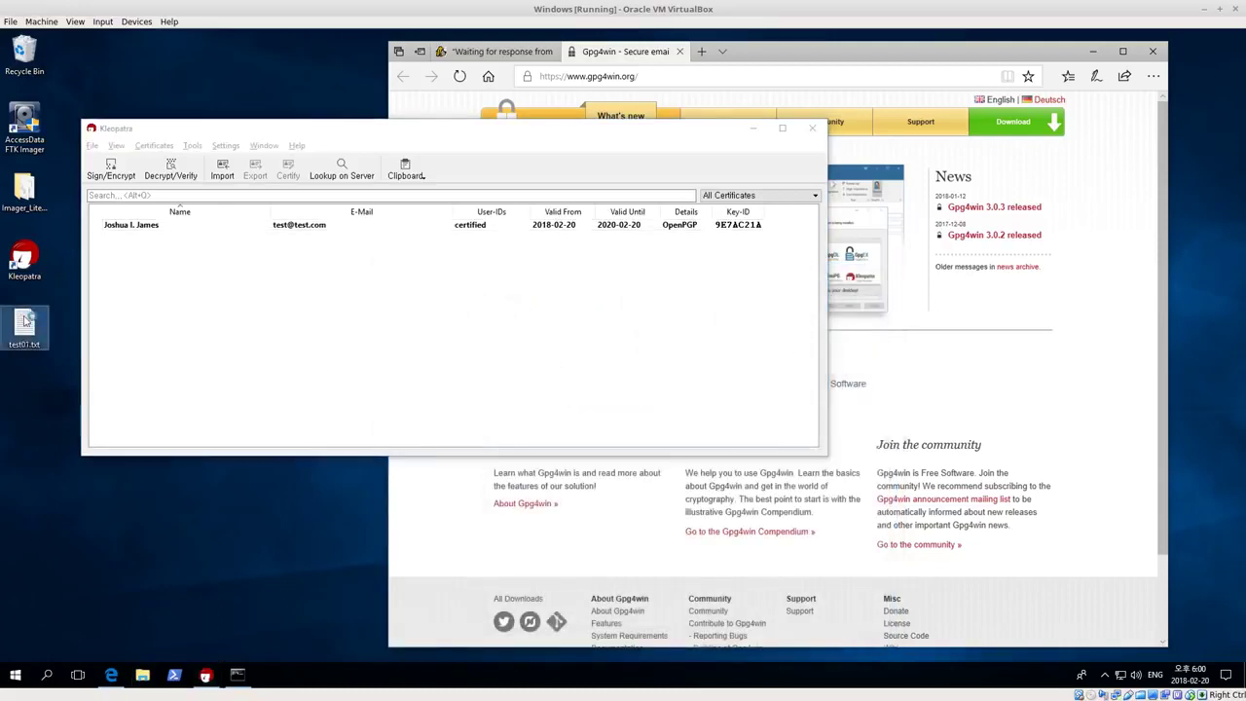
pyautogui.doubleClick(25, 323)
pyautogui.click(1007, 234)
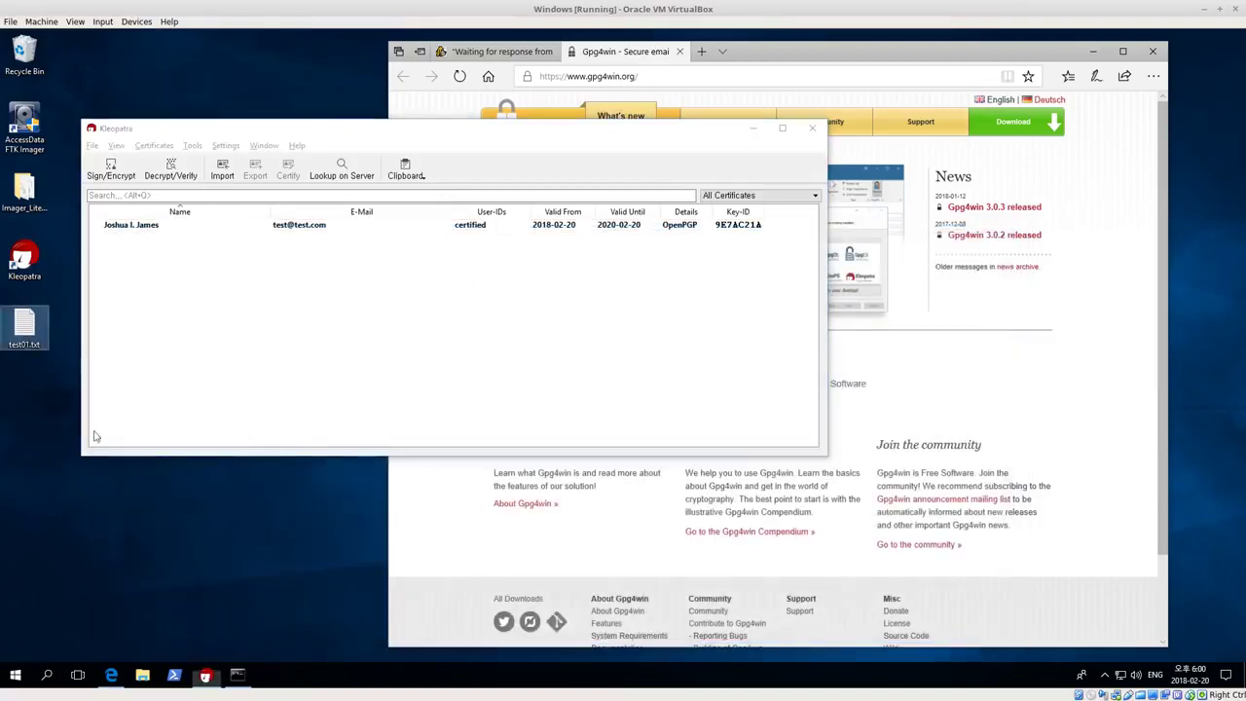
pyautogui.click(245, 123)
pyautogui.moveTo(263, 133); pyautogui.dragTo(328, 139)
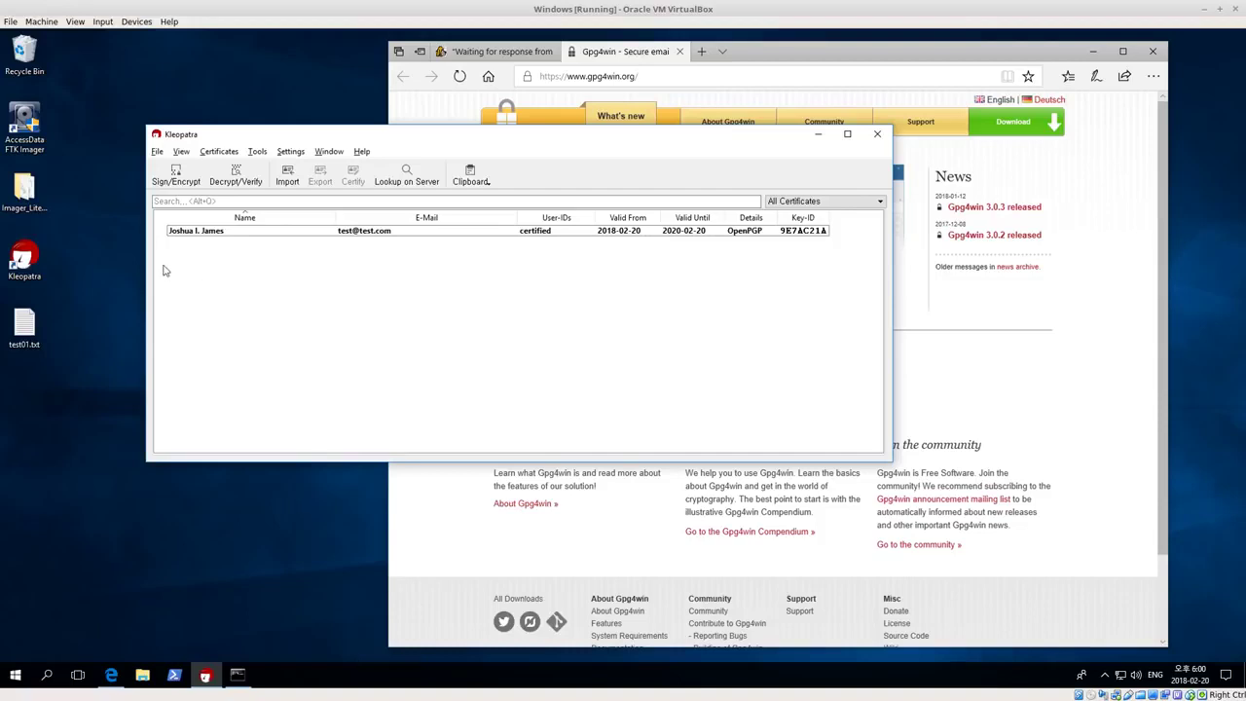
# With the certificate selected, pick test01.txt from the Desktop as the file to sign/encrypt
pyautogui.click(210, 234)
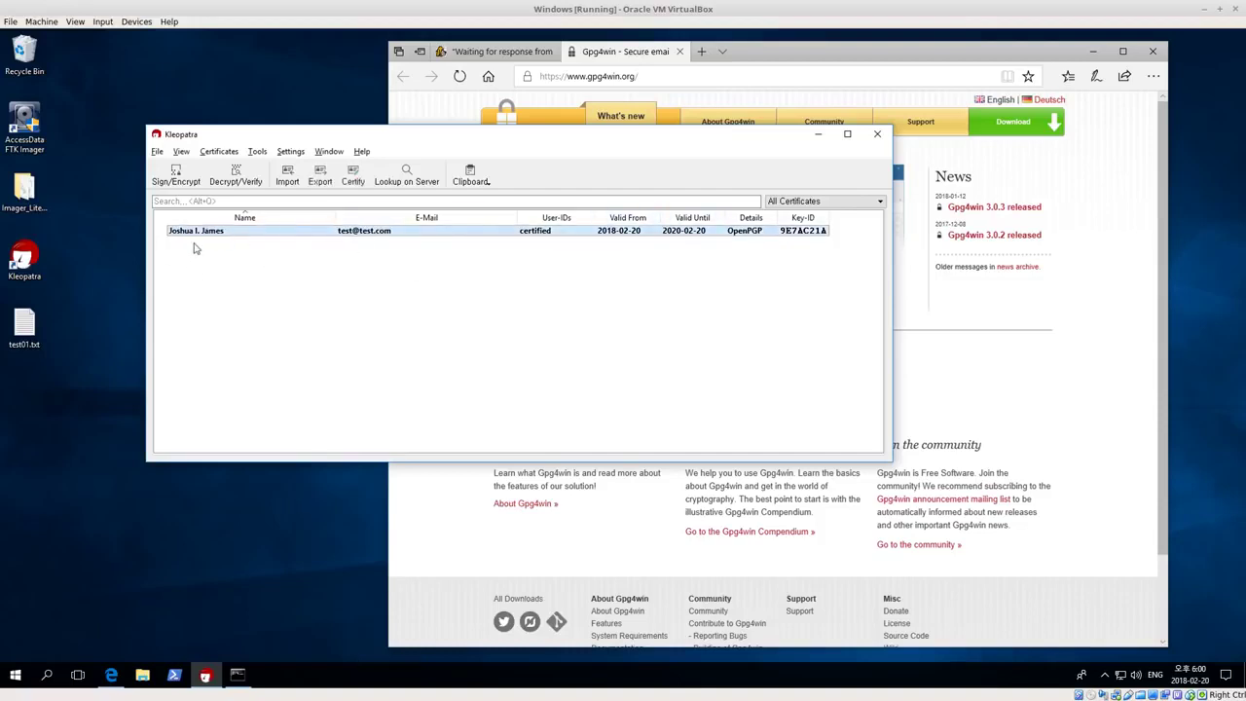
pyautogui.click(158, 153)
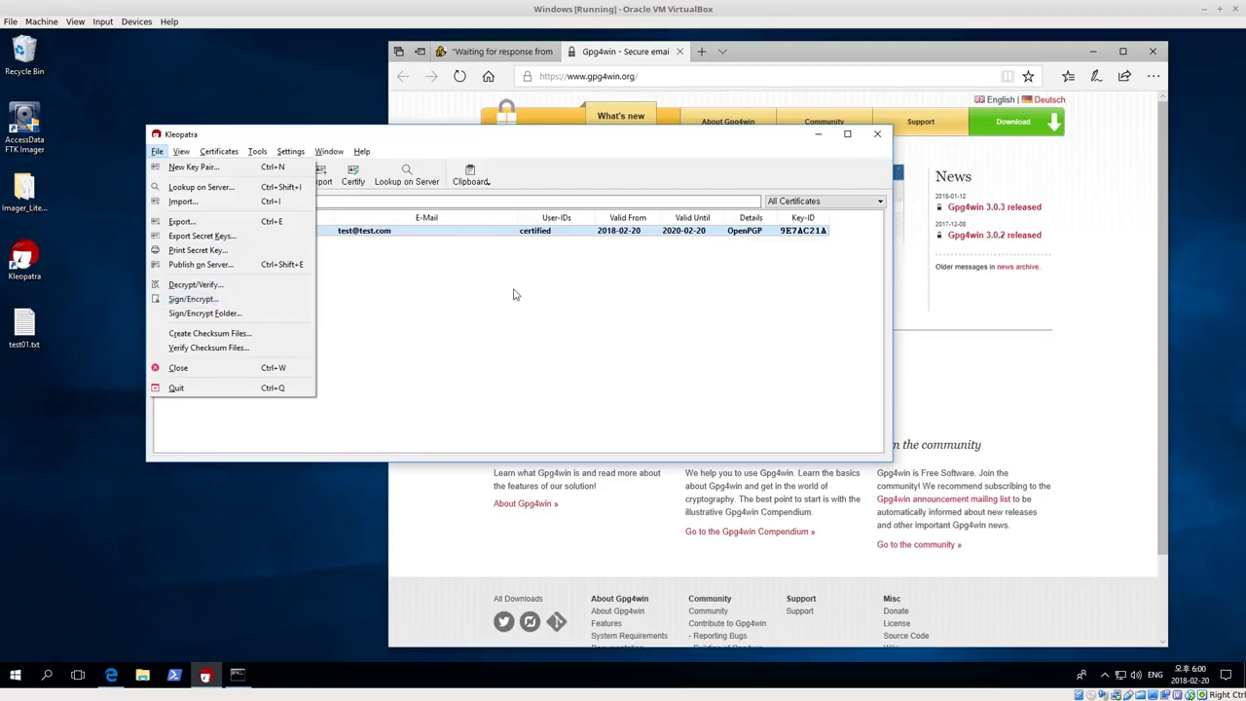
pyautogui.press('Escape')
pyautogui.click(176, 172)
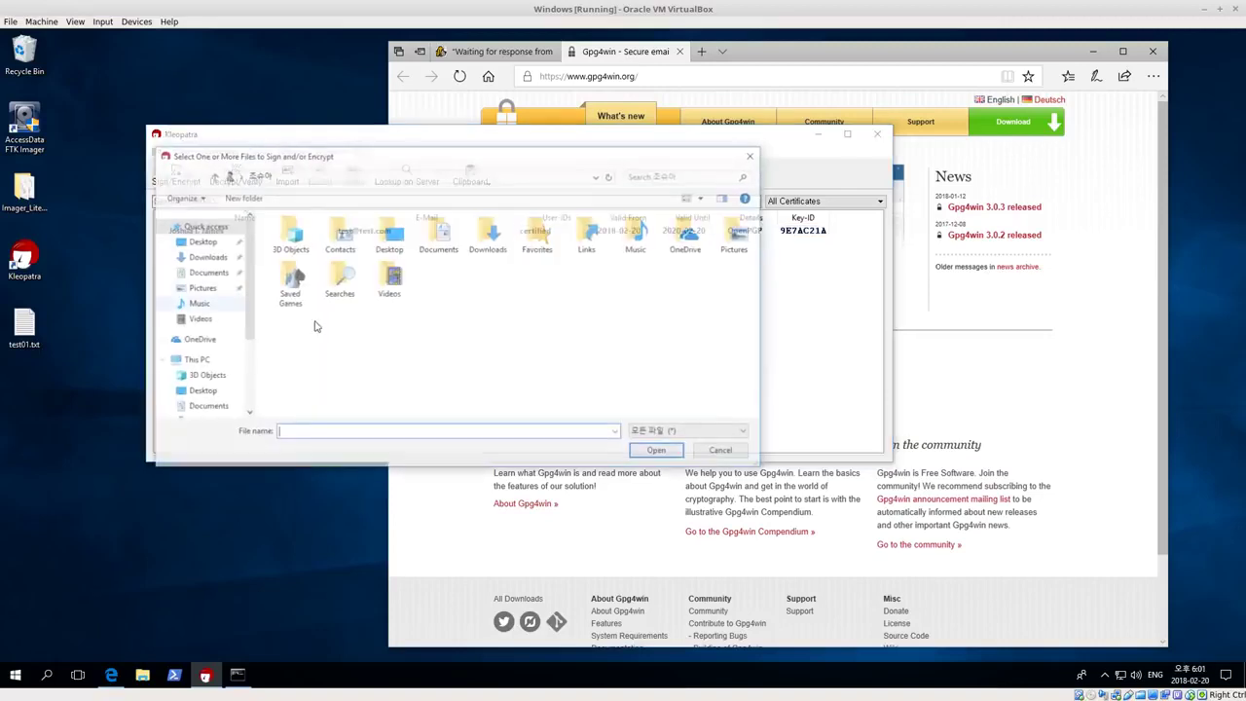
pyautogui.click(199, 242)
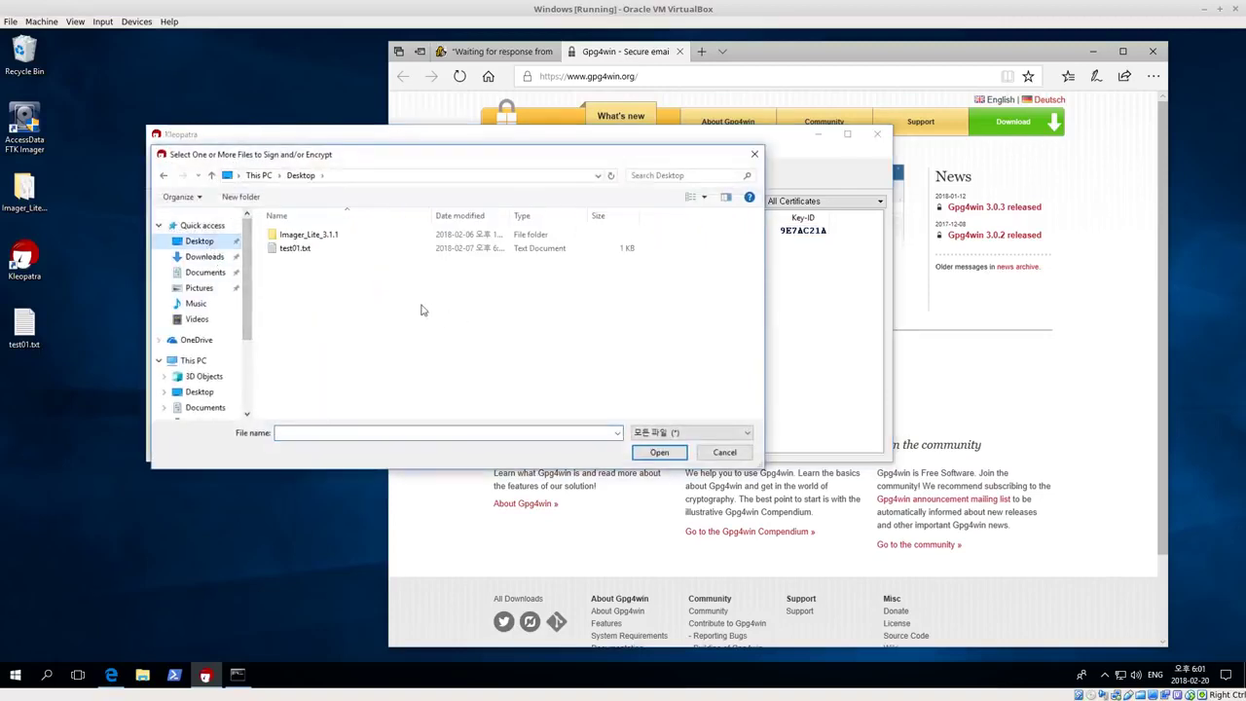
pyautogui.click(297, 249)
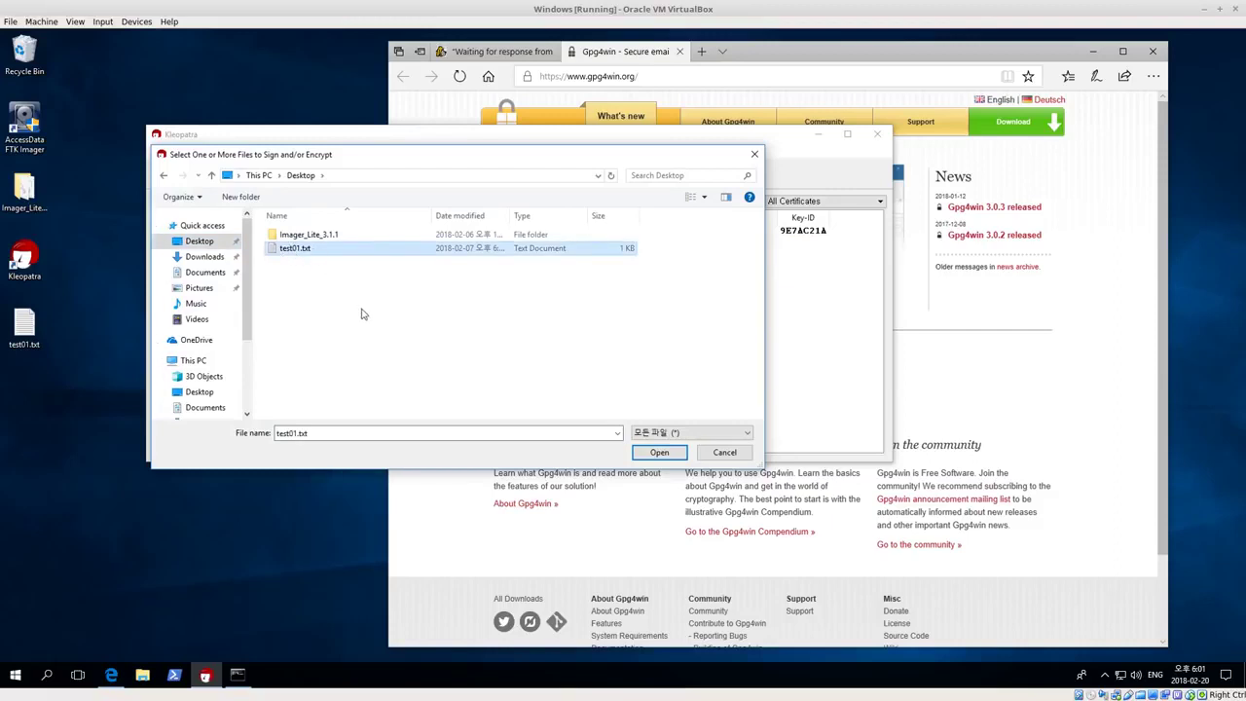
pyautogui.click(659, 452)
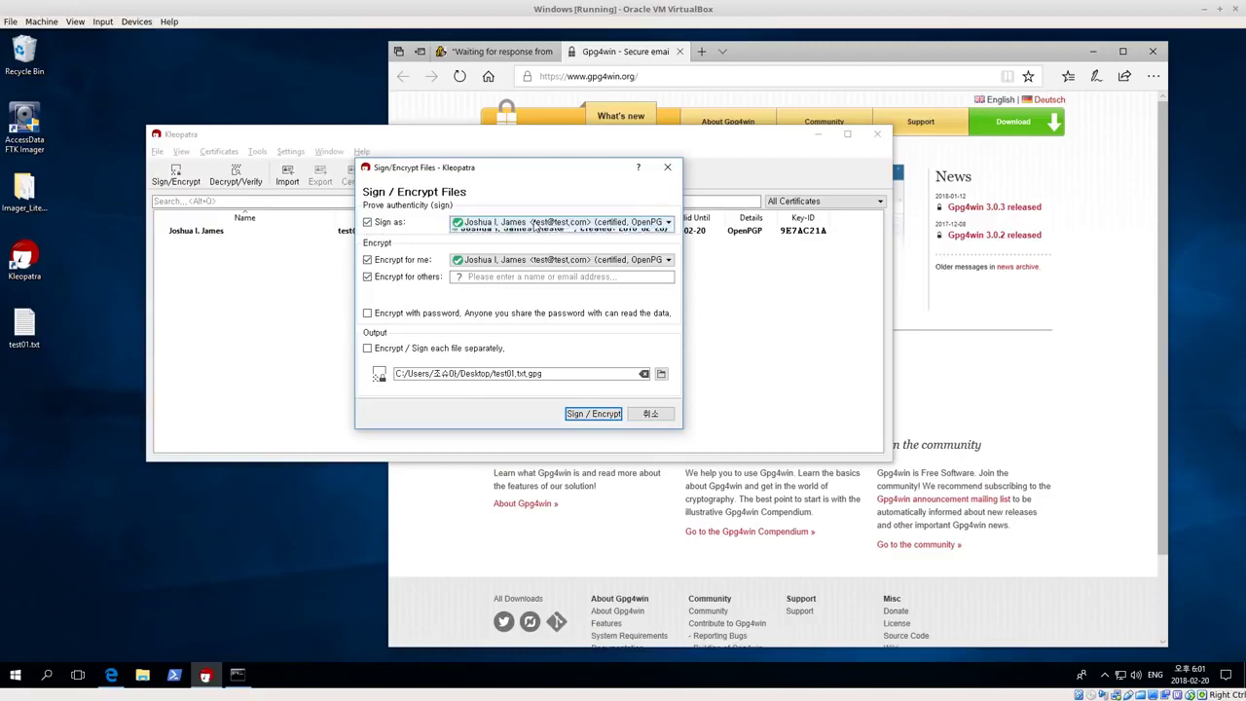
# Encrypt test01.txt for your own key only, with signing and other recipients turned off
pyautogui.click(628, 223)
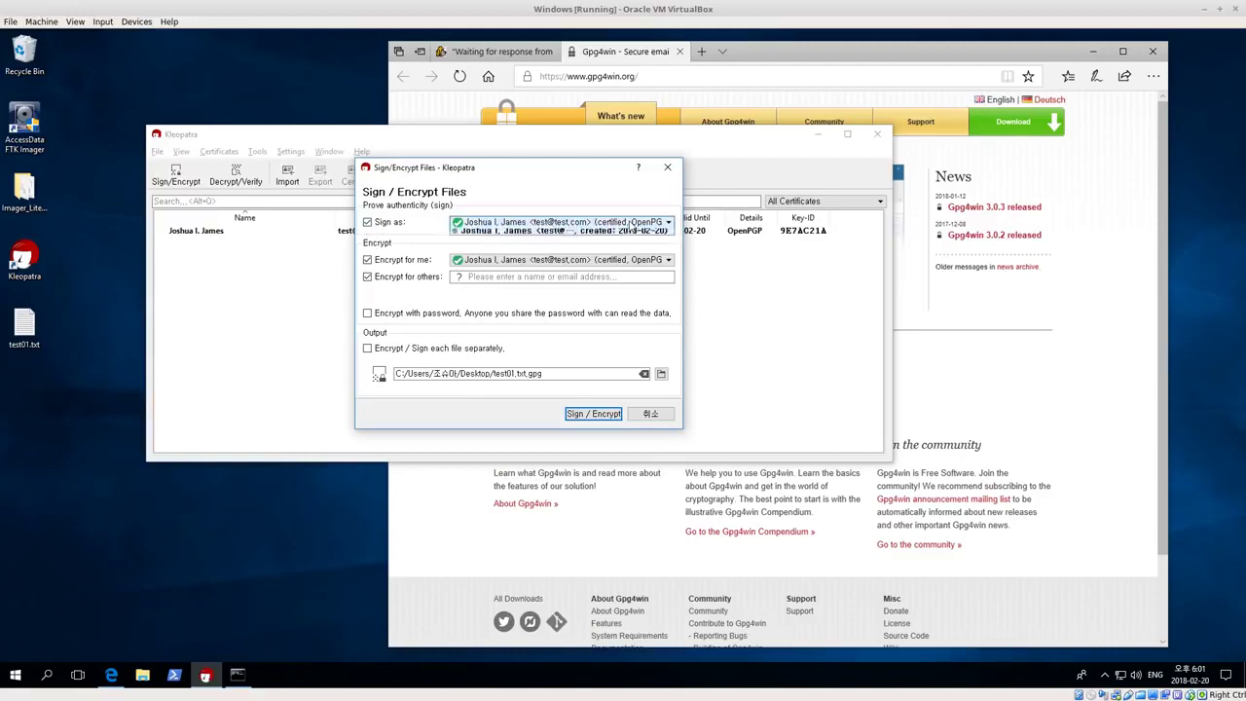
pyautogui.click(525, 233)
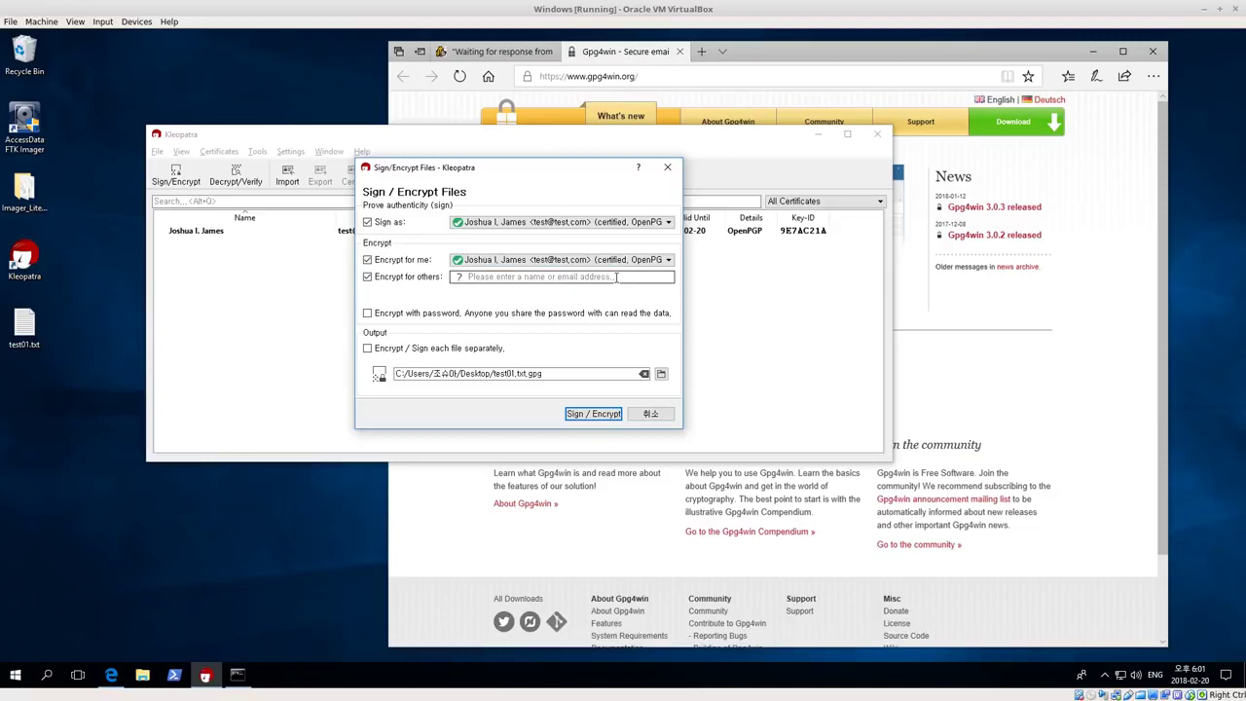
pyautogui.click(367, 278)
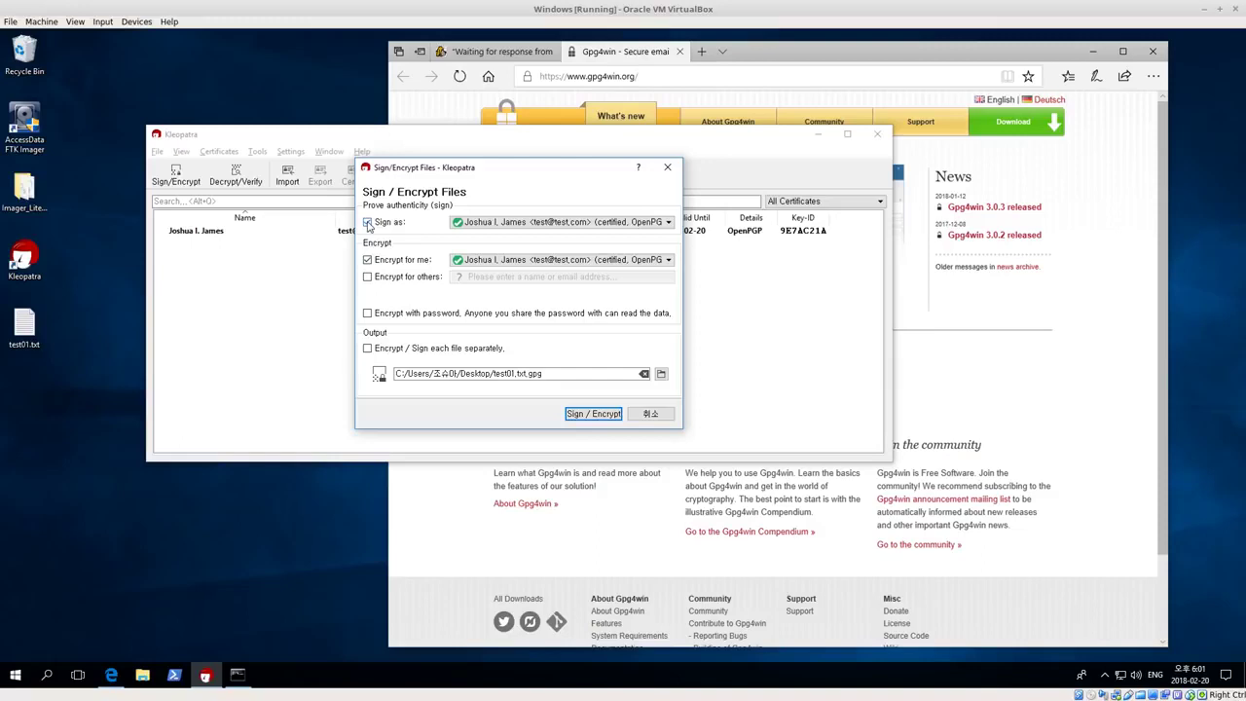
pyautogui.click(368, 223)
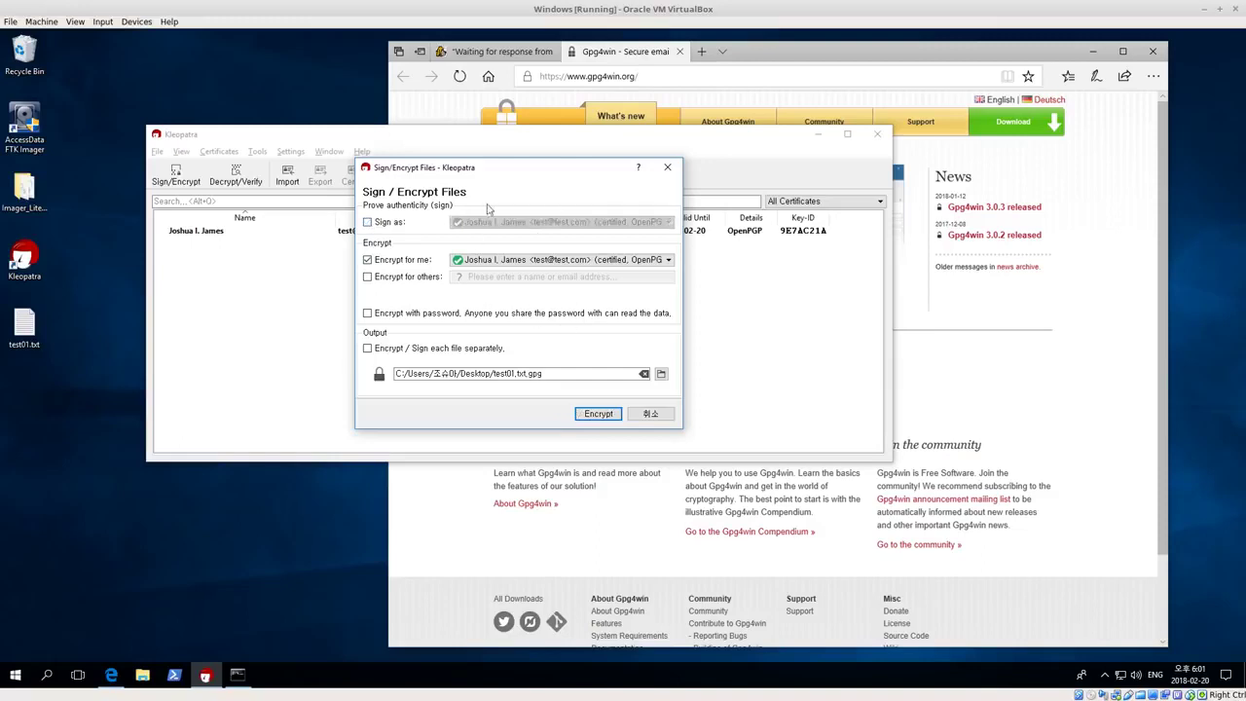
pyautogui.click(518, 264)
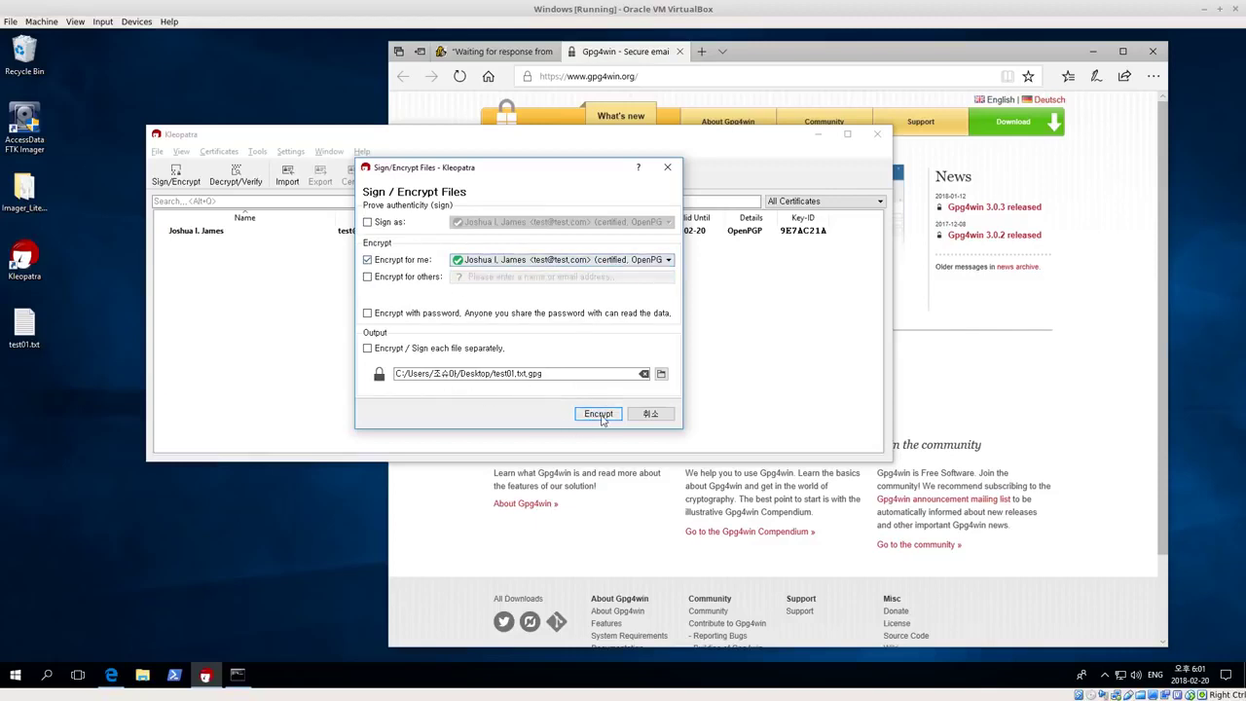
pyautogui.click(599, 415)
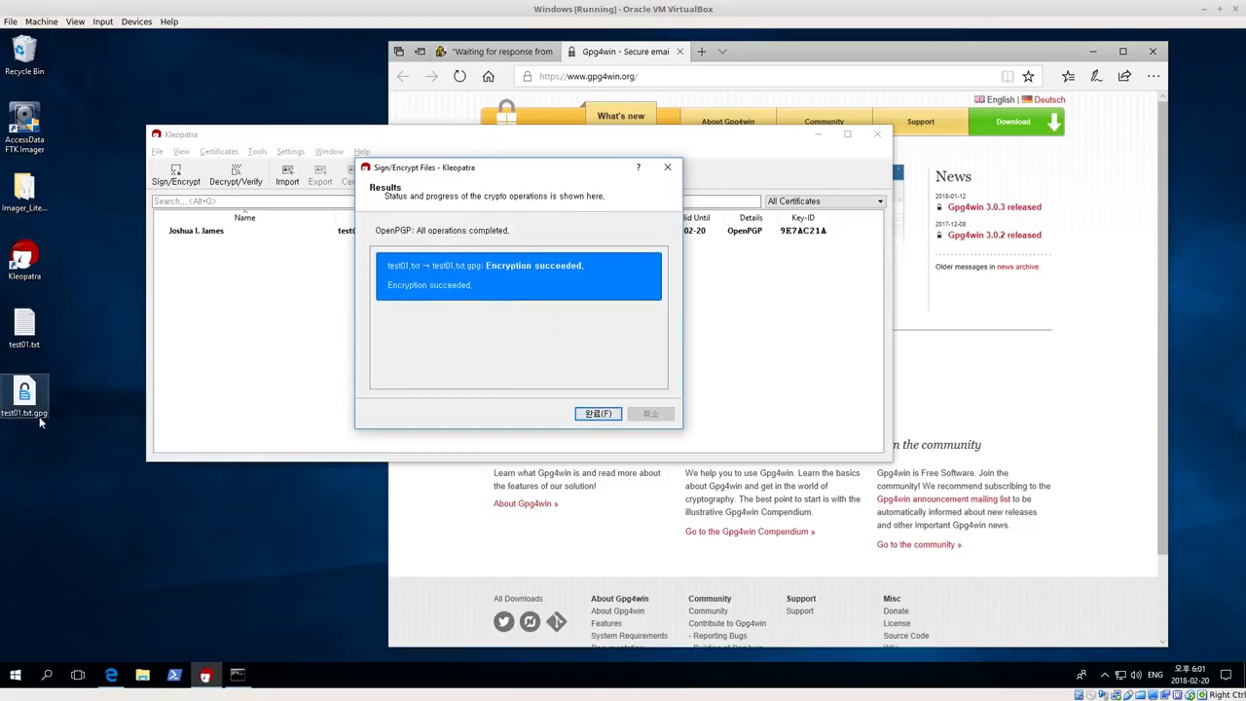
pyautogui.click(594, 414)
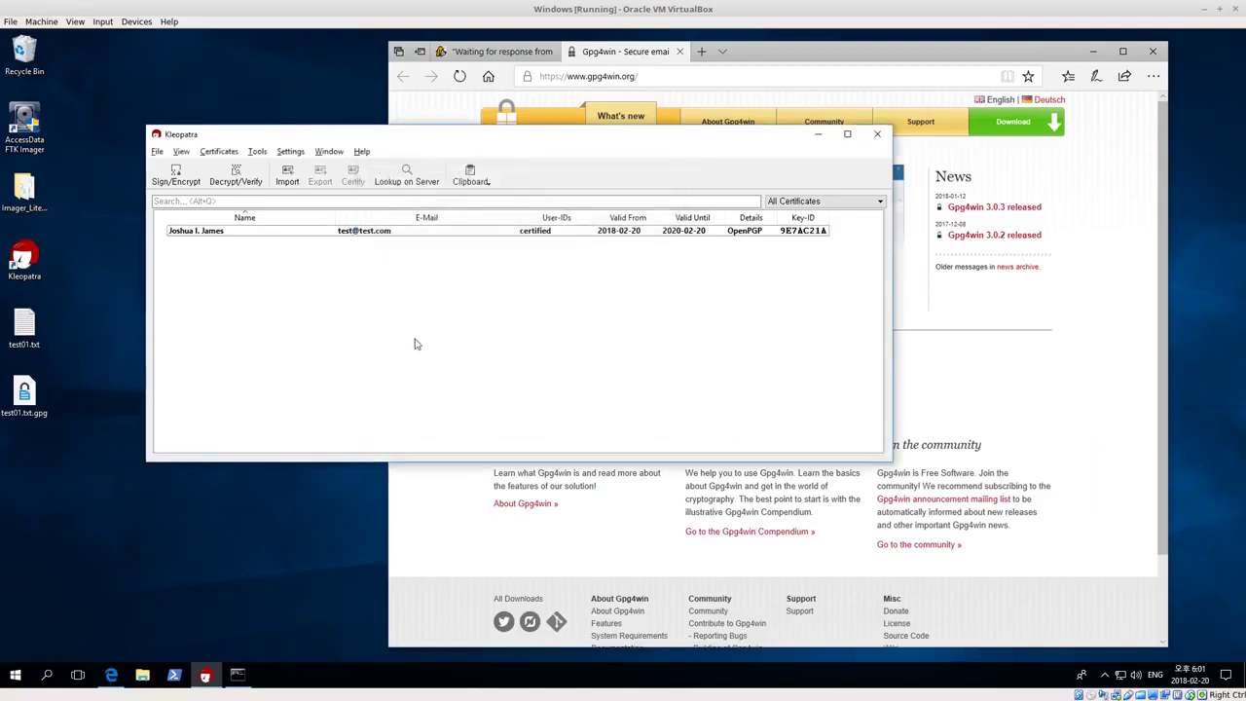
# Rearrange the desktop icons and try decrypting test01.txt.gpg, which ends up canceled
pyautogui.moveTo(24, 390); pyautogui.dragTo(73, 395)
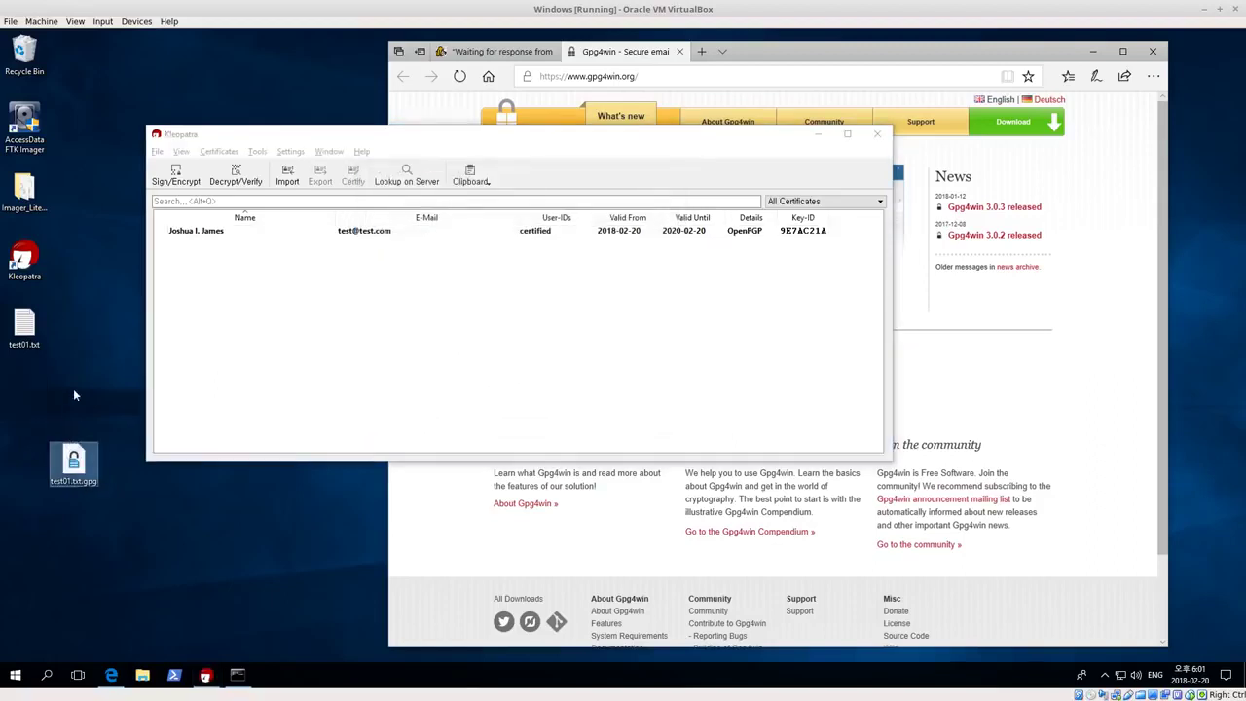
pyautogui.click(26, 327)
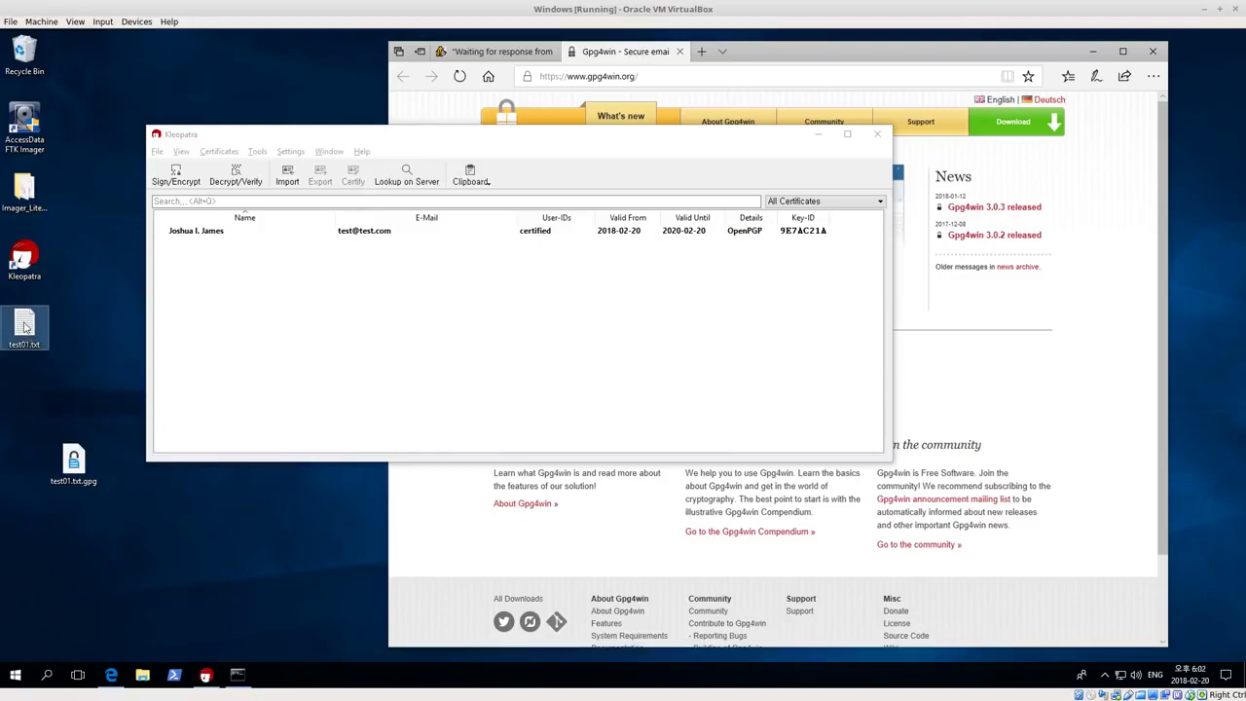
pyautogui.moveTo(26, 327); pyautogui.dragTo(122, 125)
pyautogui.doubleClick(74, 459)
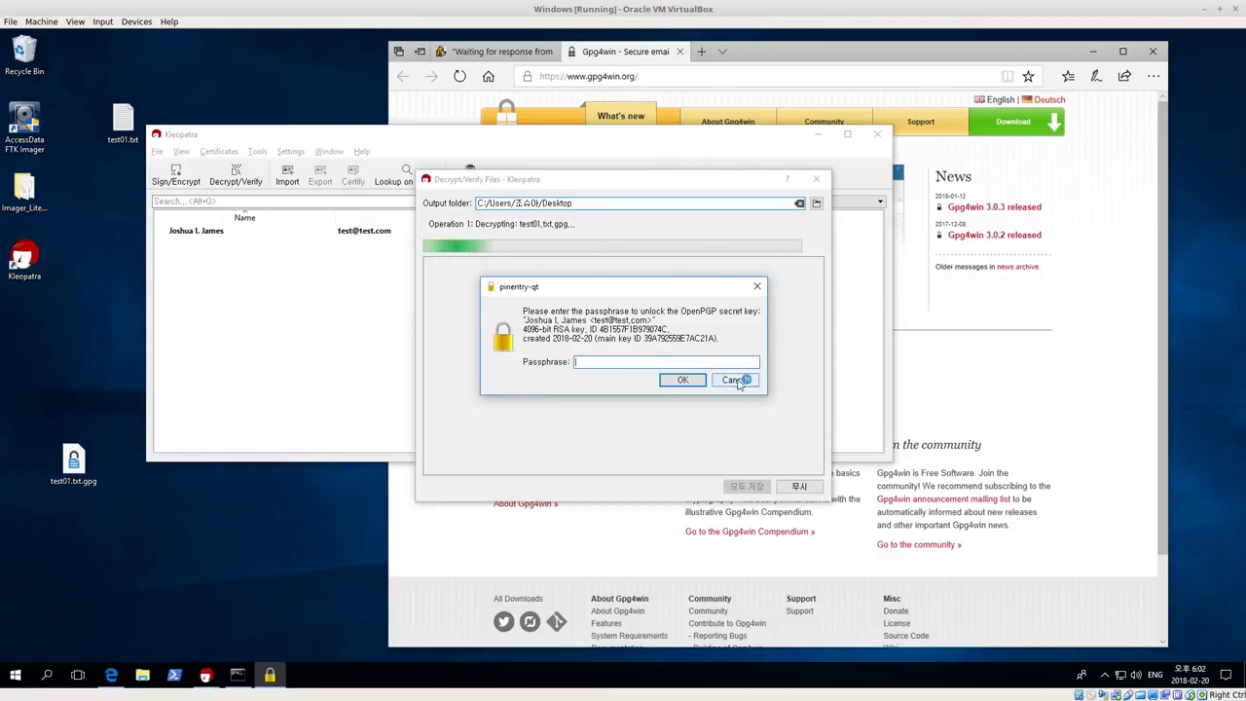
pyautogui.write('*******')
pyautogui.click(686, 379)
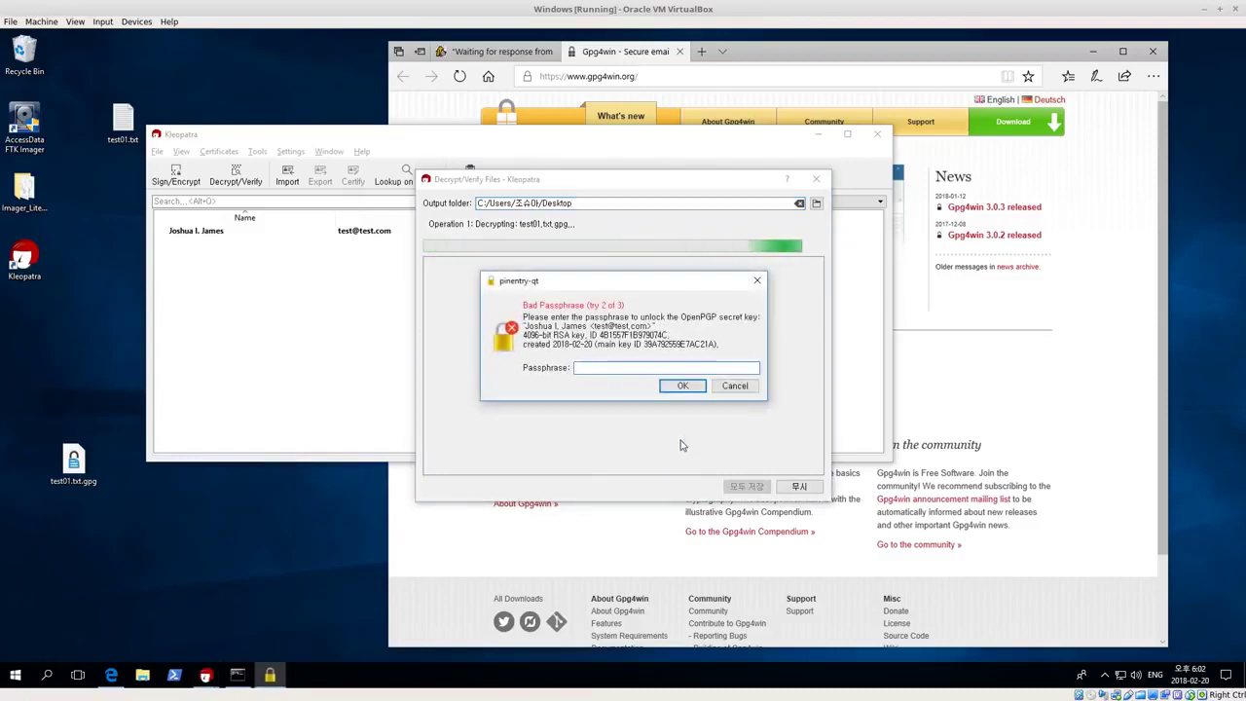
pyautogui.click(686, 386)
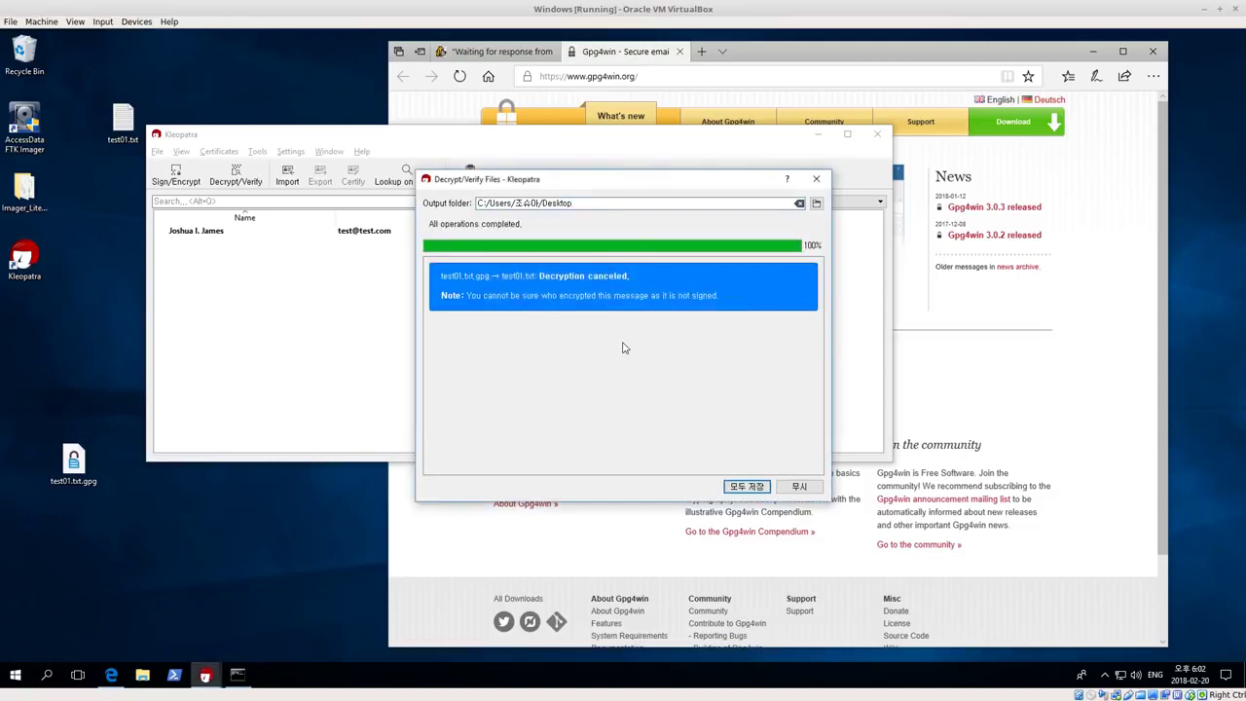
pyautogui.click(816, 179)
# Decrypt test01.txt.gpg again with the key's passphrase and save test01.txt to the desktop
pyautogui.doubleClick(73, 462)
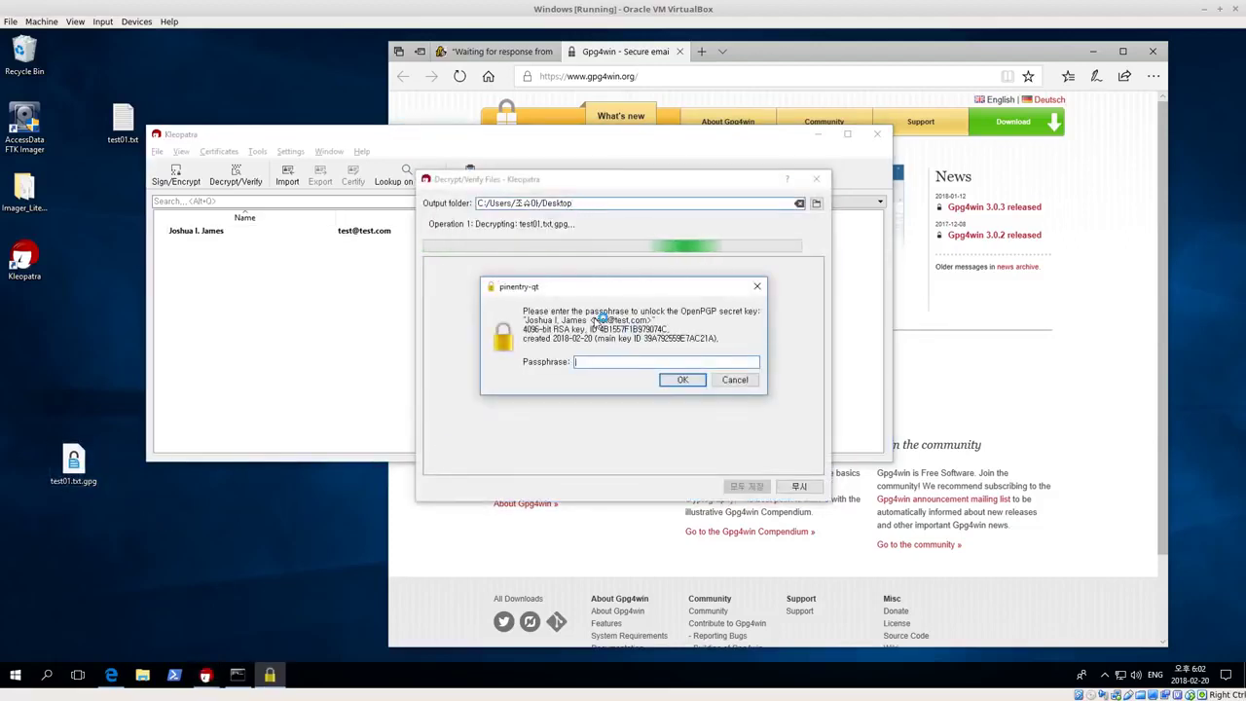
pyautogui.write('test')
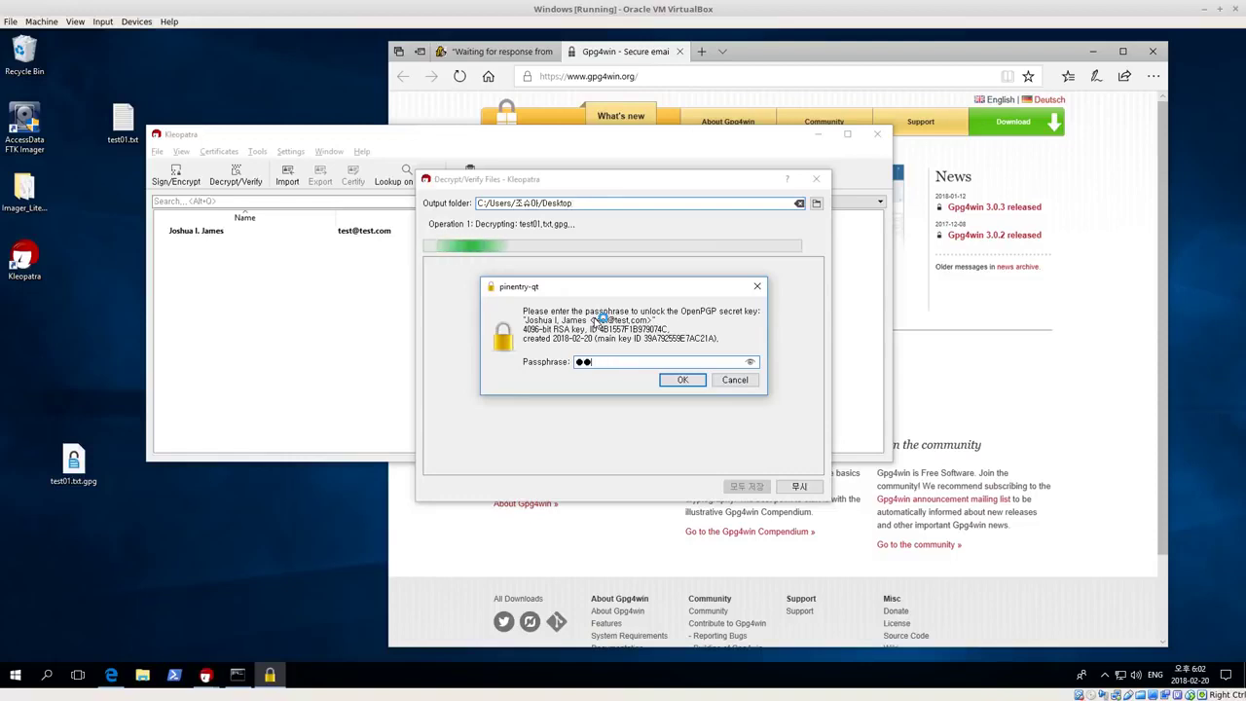
pyautogui.write('test')
pyautogui.press('BackSpace')
pyautogui.press('BackSpace')
pyautogui.press('BackSpace')
pyautogui.press('BackSpace')
pyautogui.press('BackSpace')
pyautogui.press('BackSpace')
pyautogui.press('BackSpace')
pyautogui.press('BackSpace')
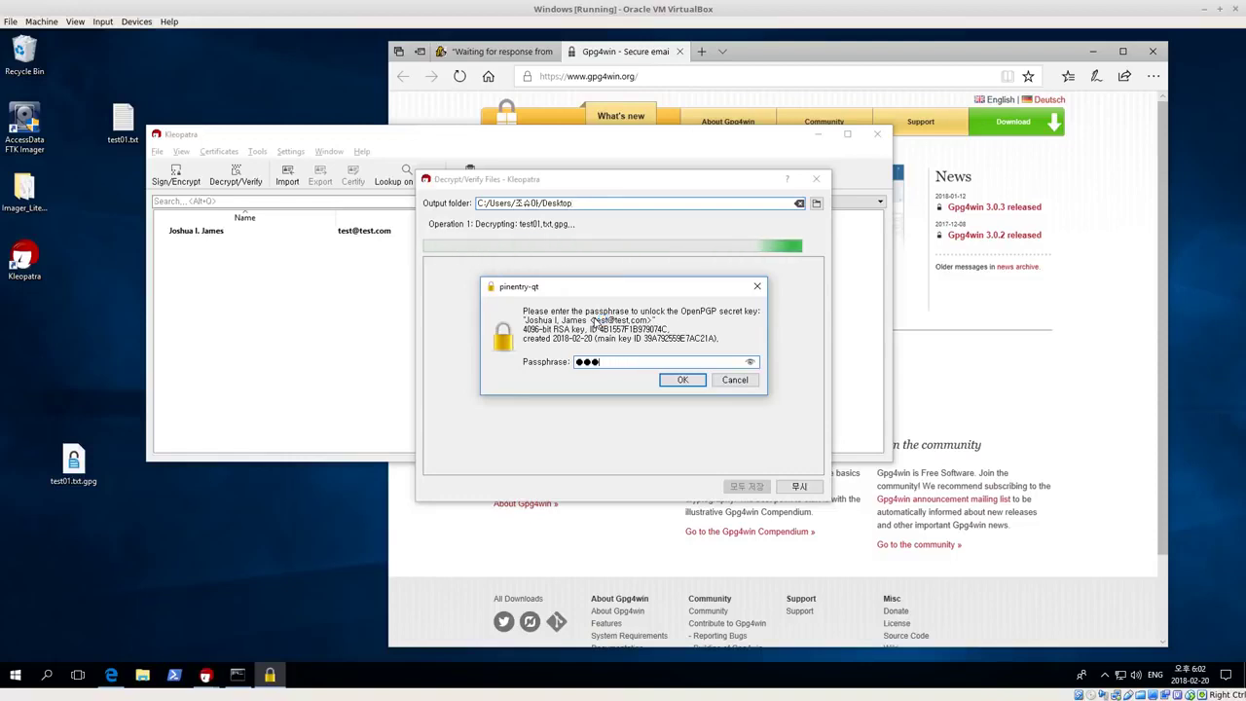
pyautogui.write('testtest')
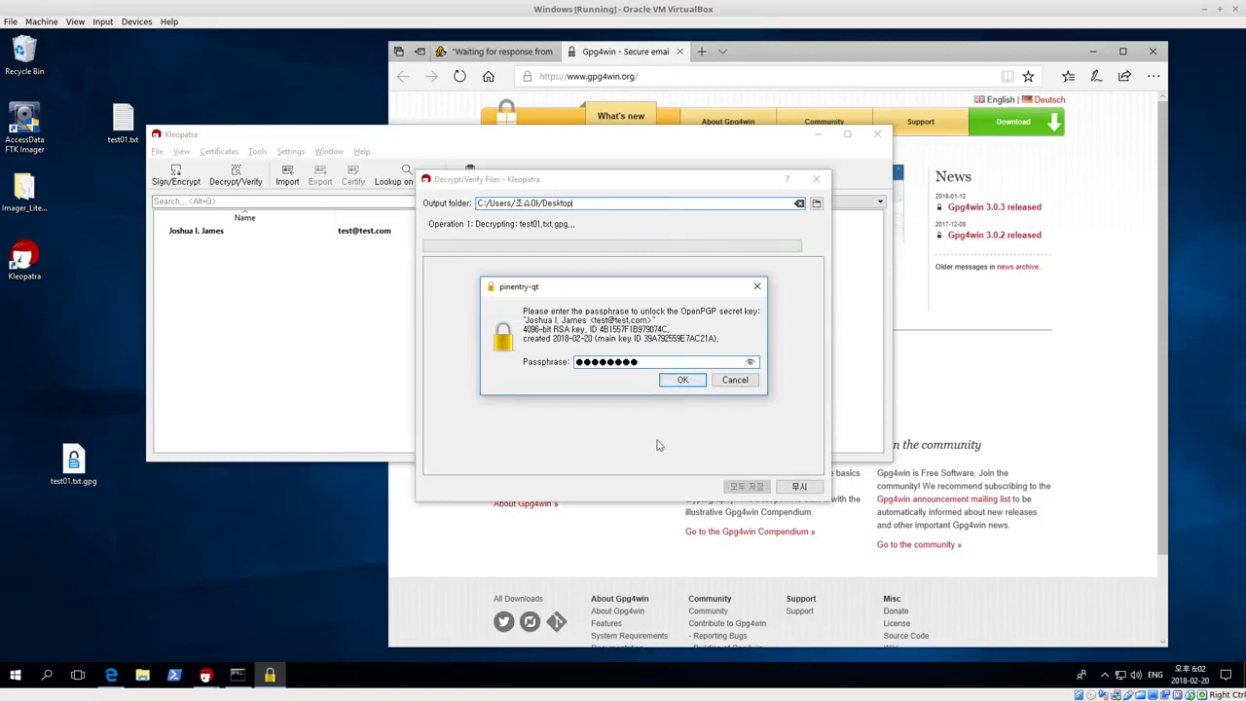
pyautogui.click(683, 379)
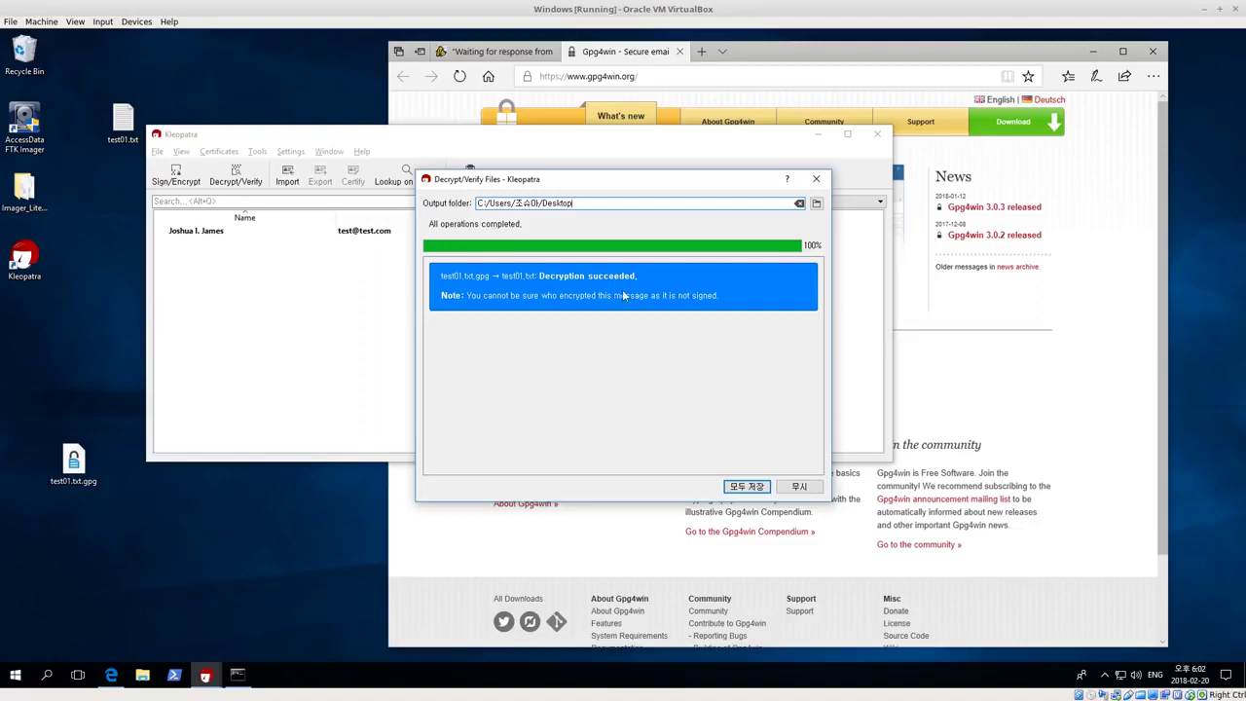
pyautogui.press('Return')
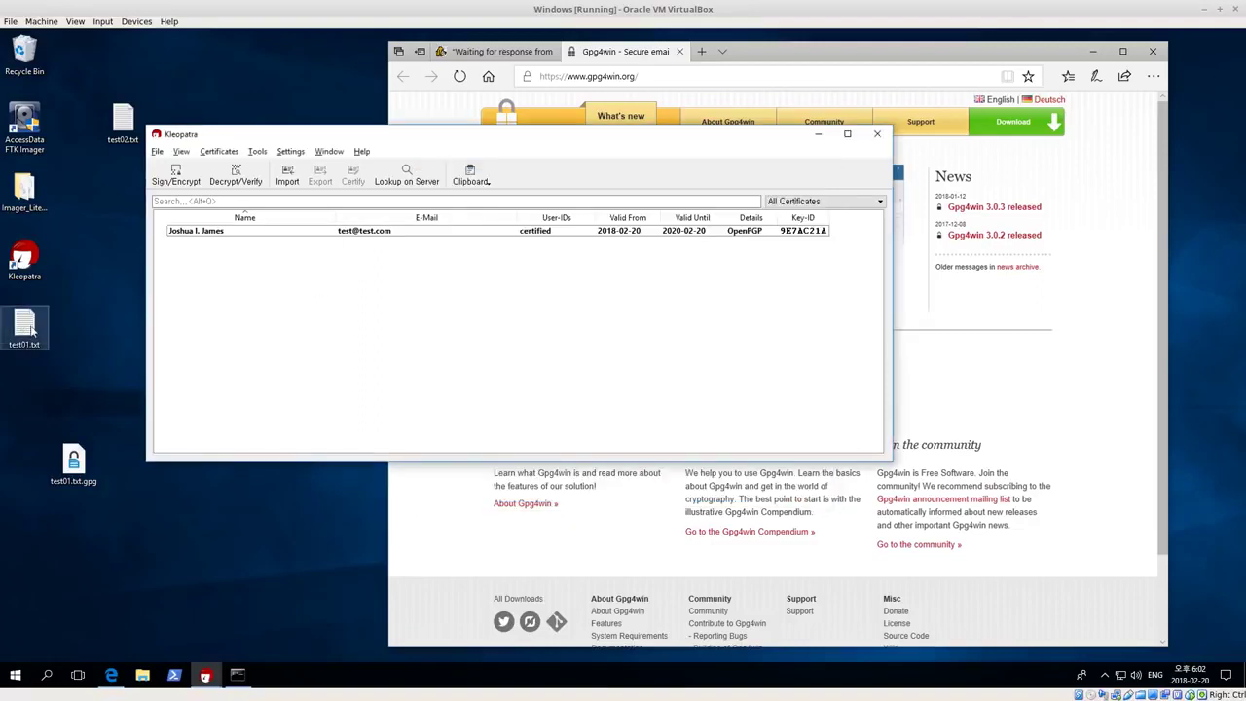
# Open the decrypted test01.txt in Notepad to check the Korean text, then close it
pyautogui.click(28, 325)
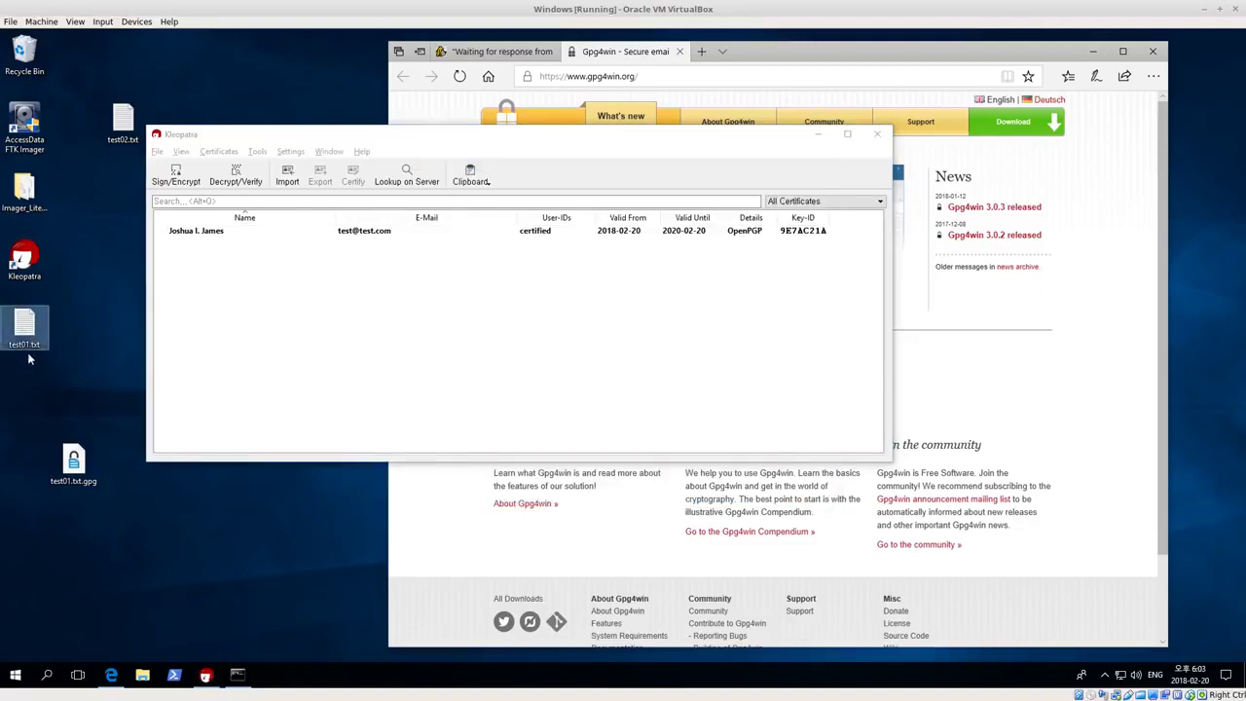
pyautogui.doubleClick(27, 321)
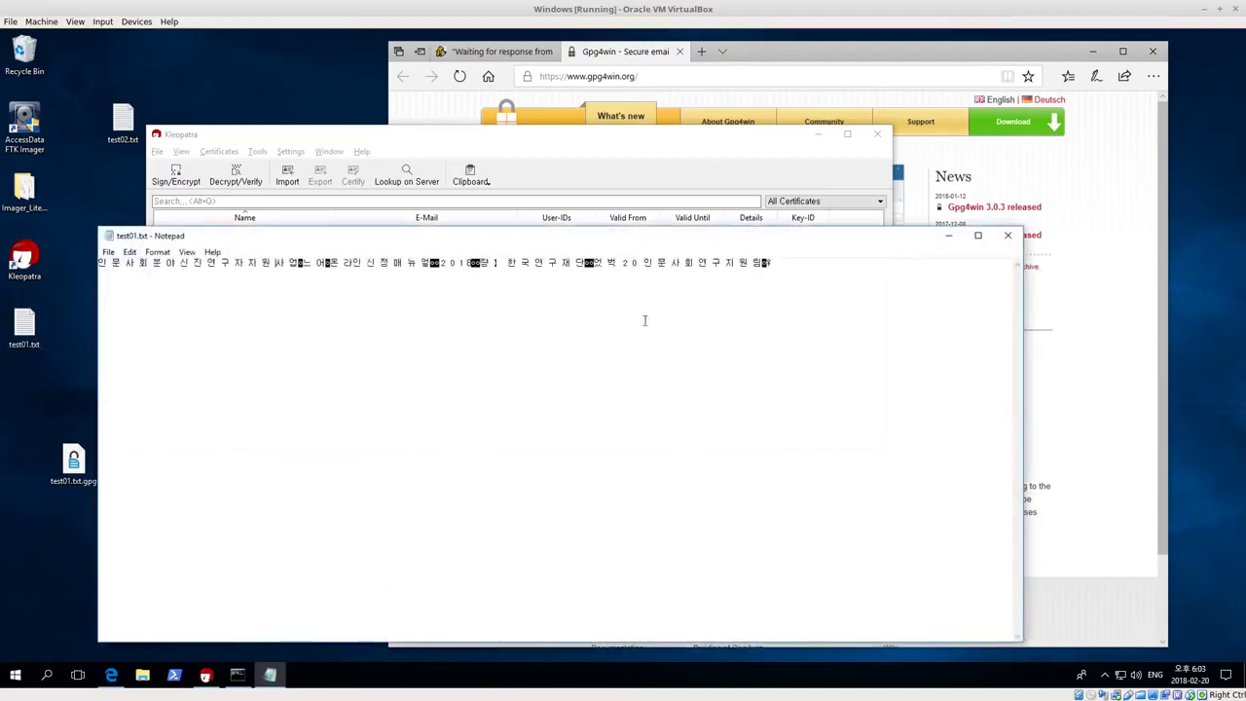
pyautogui.moveTo(791, 262); pyautogui.dragTo(99, 263)
pyautogui.click(418, 353)
pyautogui.click(1008, 234)
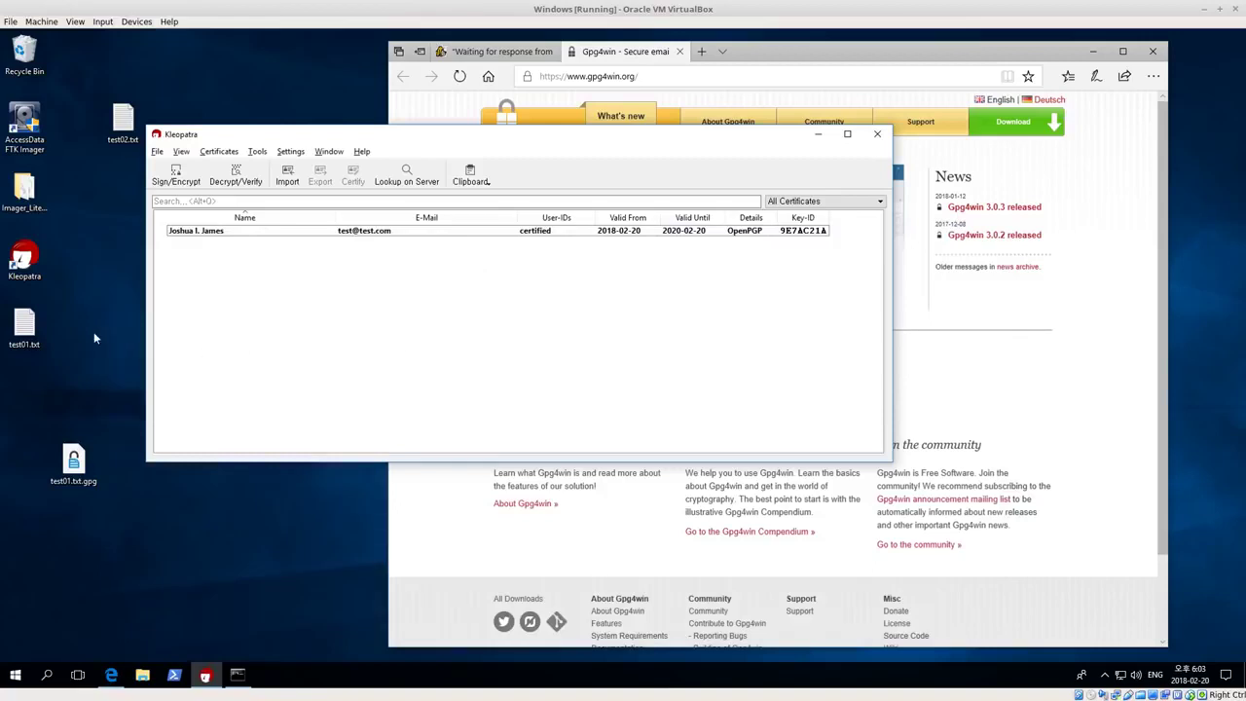
pyautogui.moveTo(83, 471); pyautogui.dragTo(84, 404)
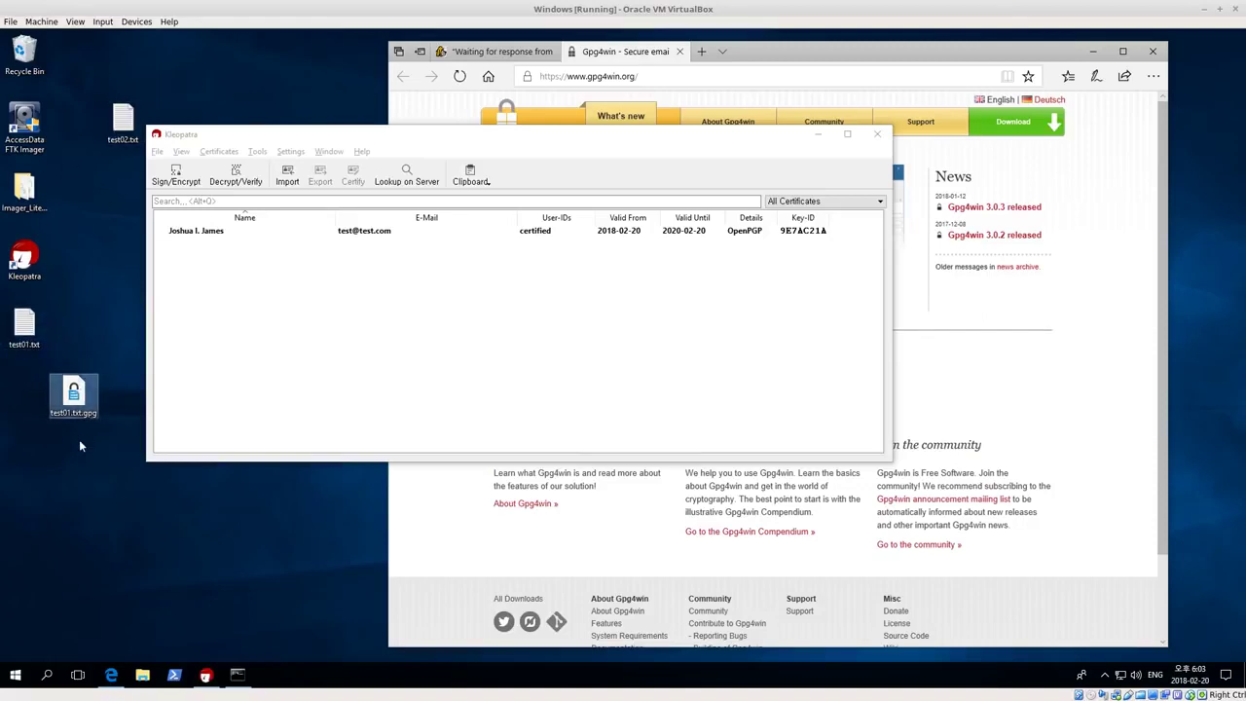
# Delete test02.txt and test01.txt.gpg from the desktop
pyautogui.moveTo(86, 415)
pyautogui.mouseDown()
pyautogui.moveTo(94, 497)
pyautogui.moveTo(72, 420)
pyautogui.mouseUp()
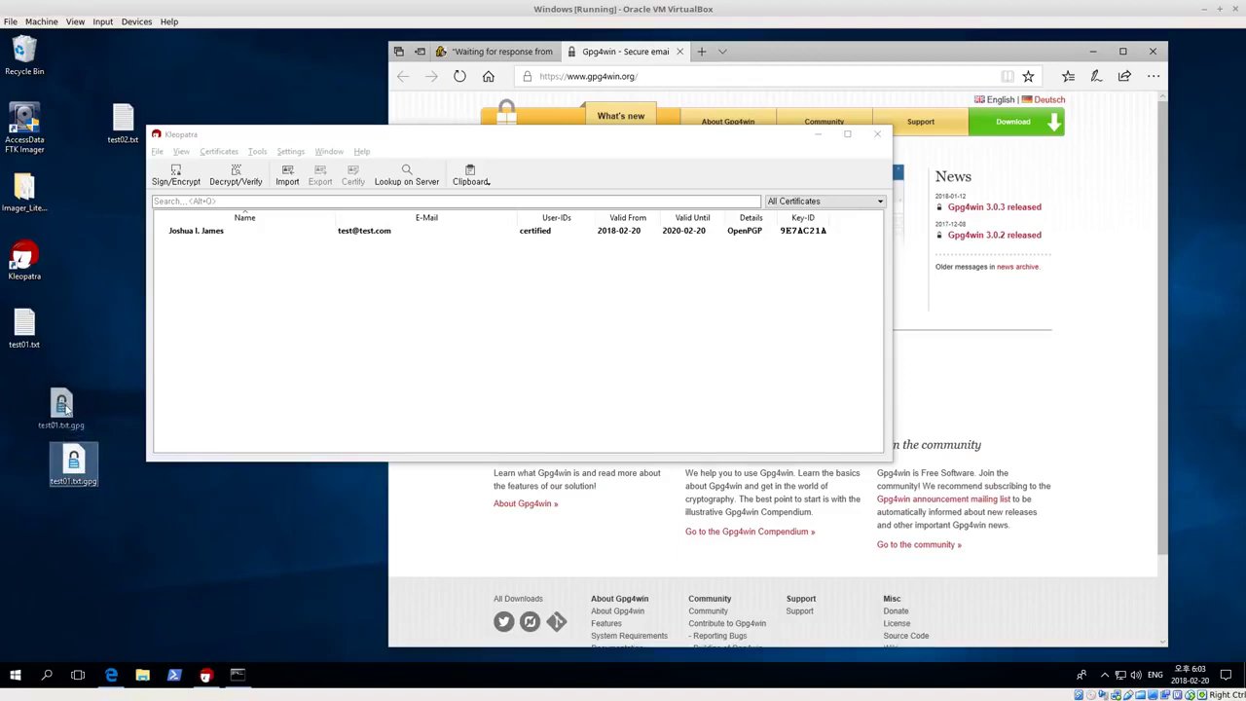
pyautogui.moveTo(107, 173); pyautogui.dragTo(123, 328)
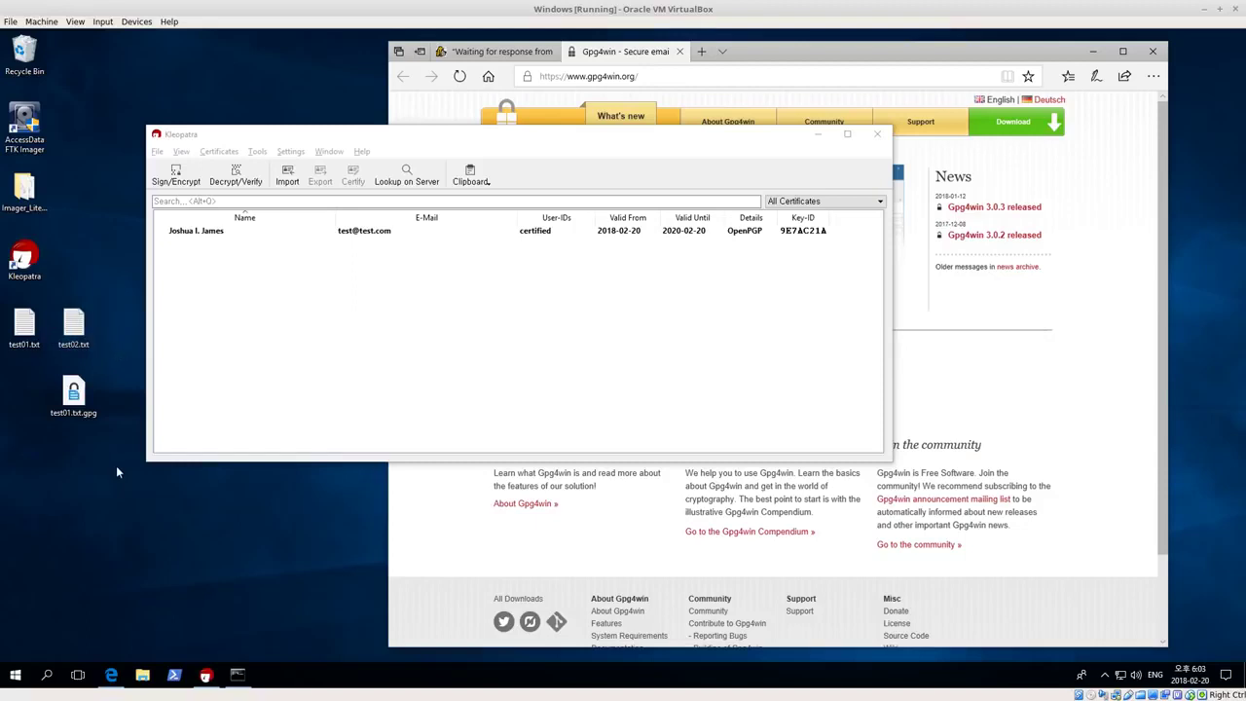
pyautogui.moveTo(111, 450); pyautogui.dragTo(54, 311)
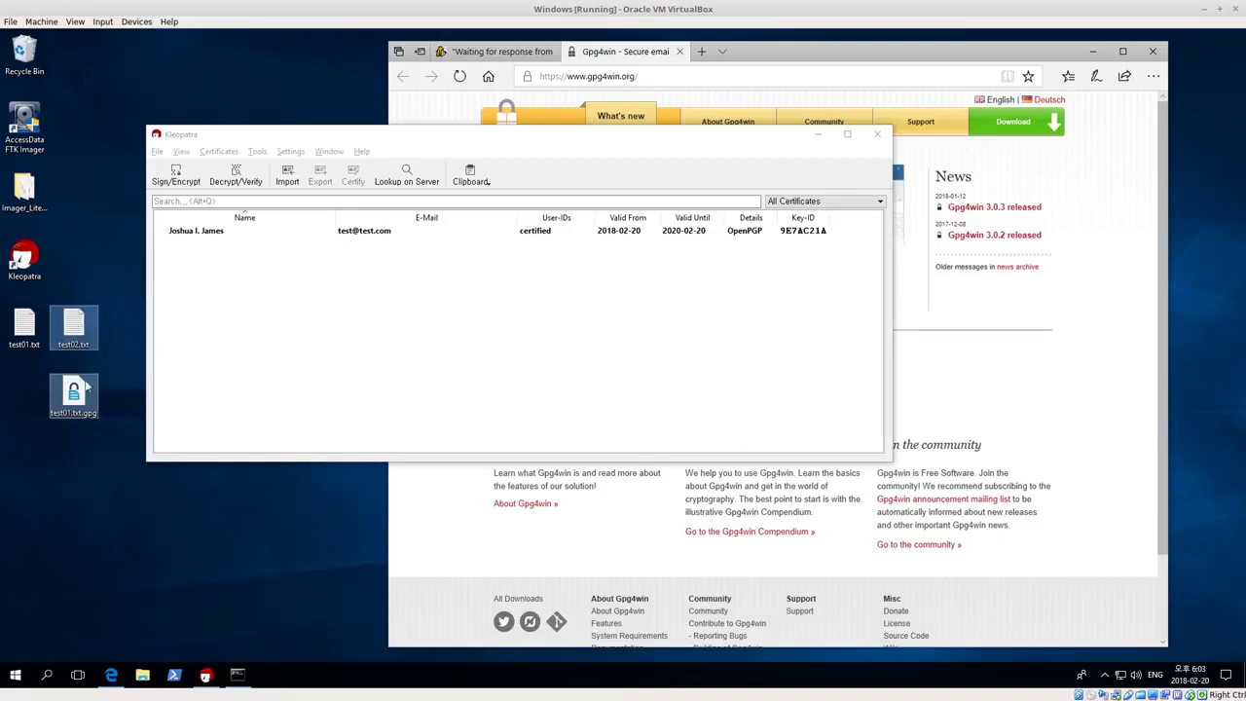
pyautogui.rightClick(77, 325)
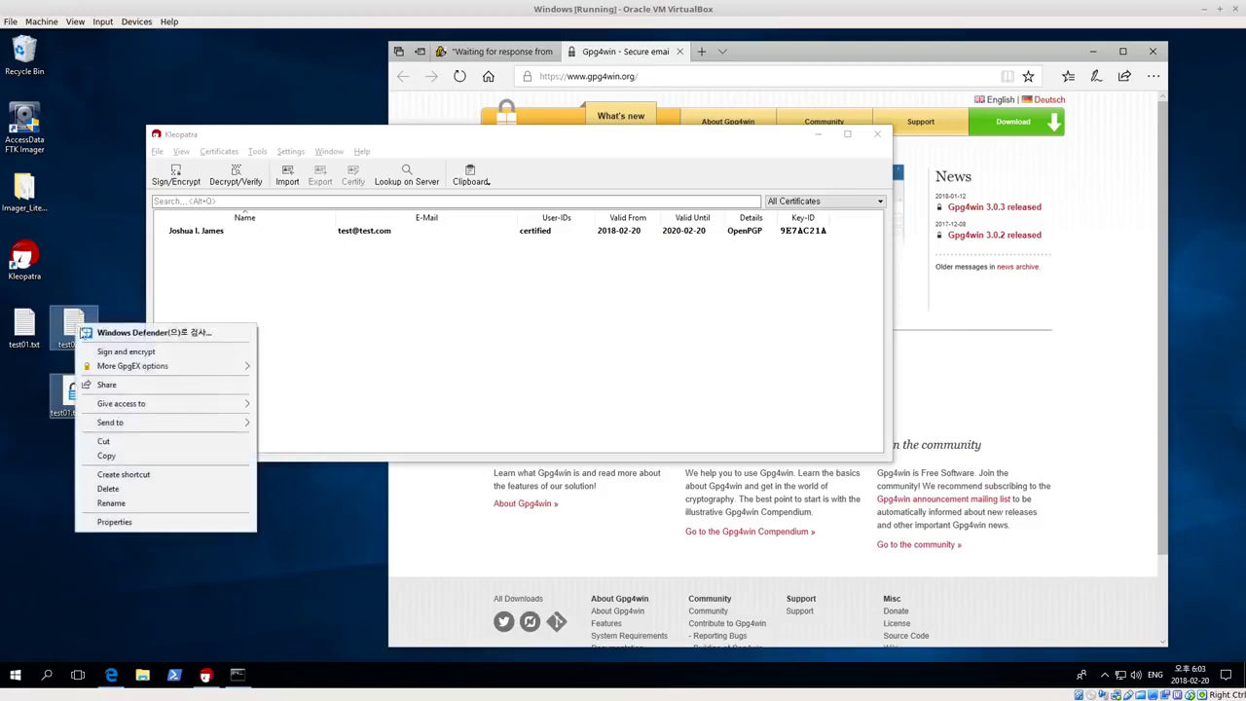
pyautogui.click(108, 490)
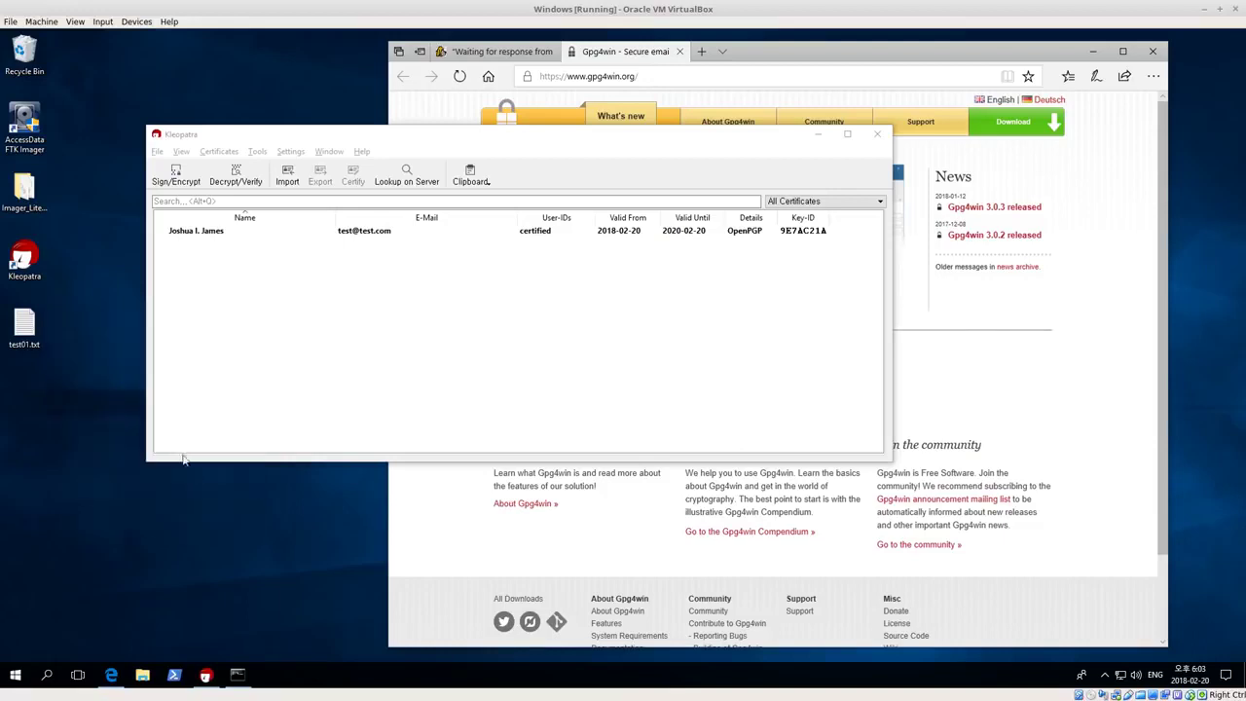
# Clear the desktop selection and bring Kleopatra back to the front
pyautogui.click(34, 333)
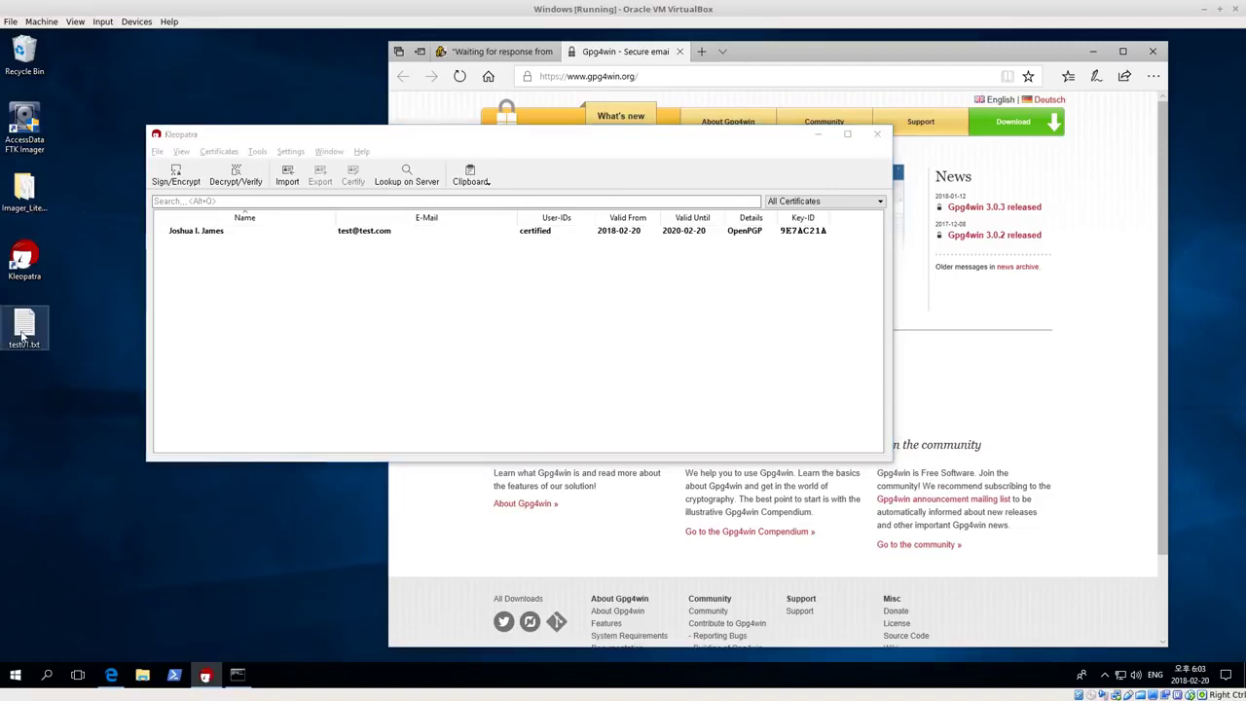
pyautogui.click(41, 446)
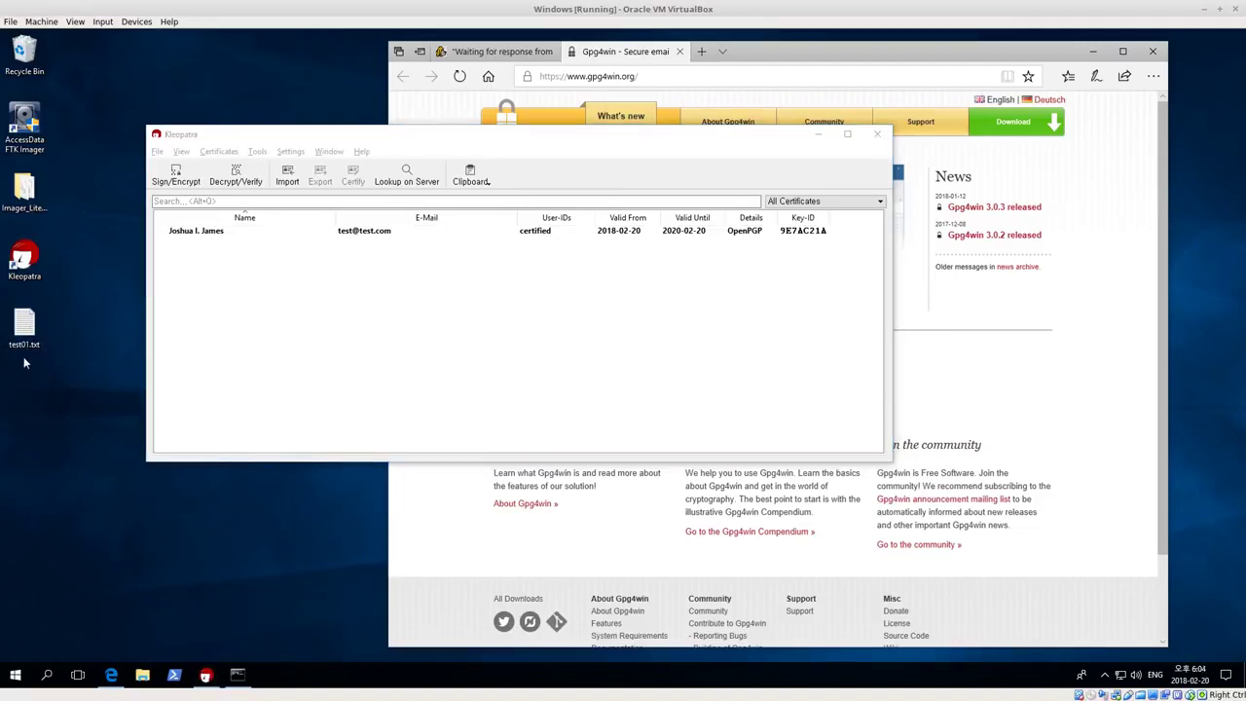
pyautogui.click(462, 319)
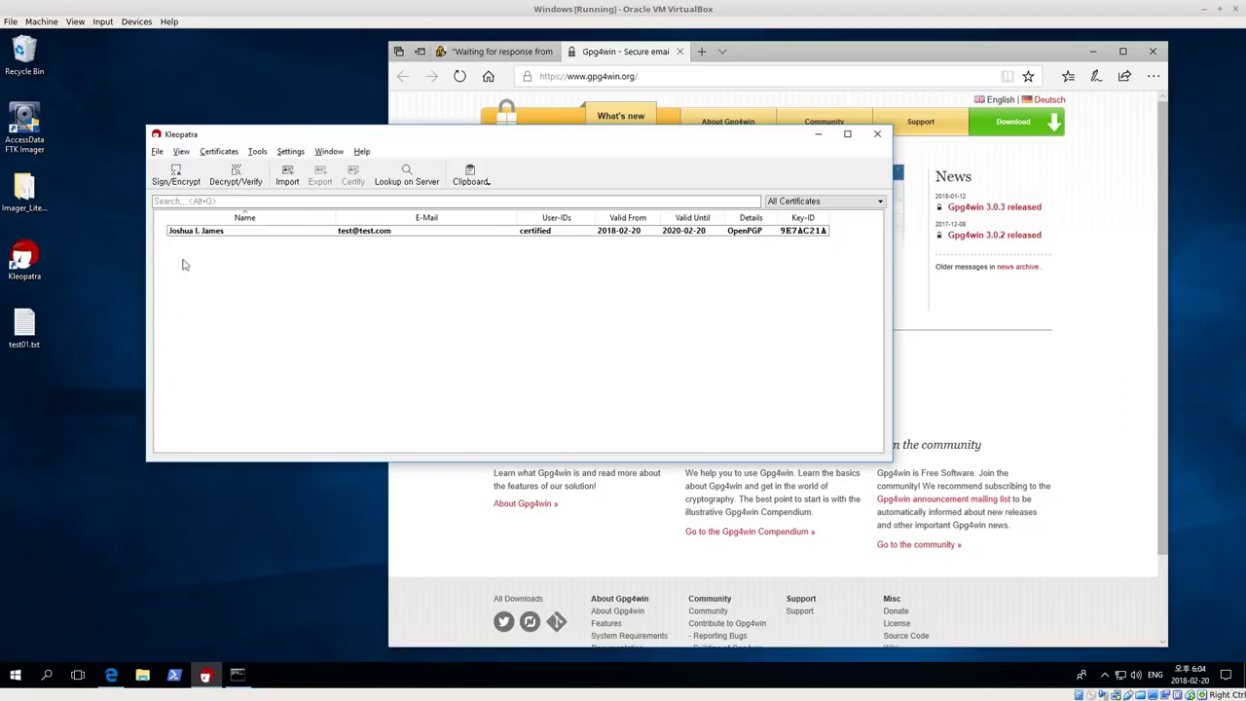
# Sign test01.txt only, with encryption for me and others unchecked, creating test01.txt.sig
pyautogui.click(199, 234)
pyautogui.click(176, 175)
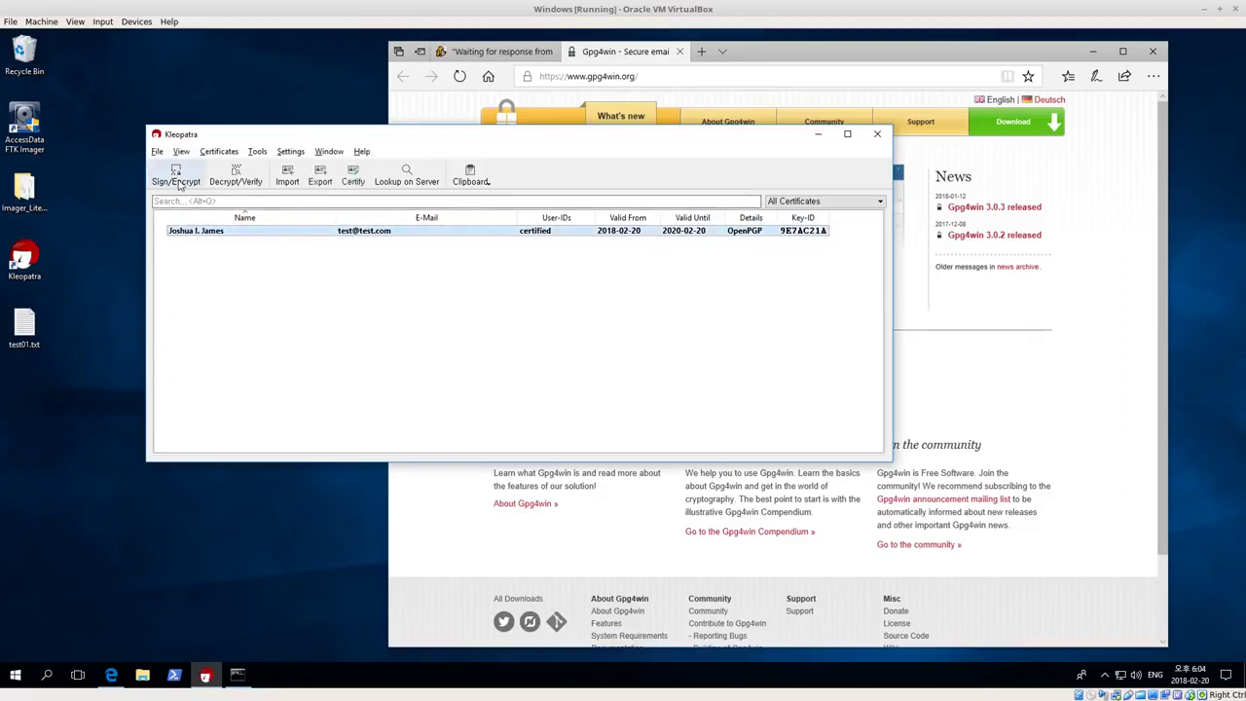
pyautogui.click(296, 249)
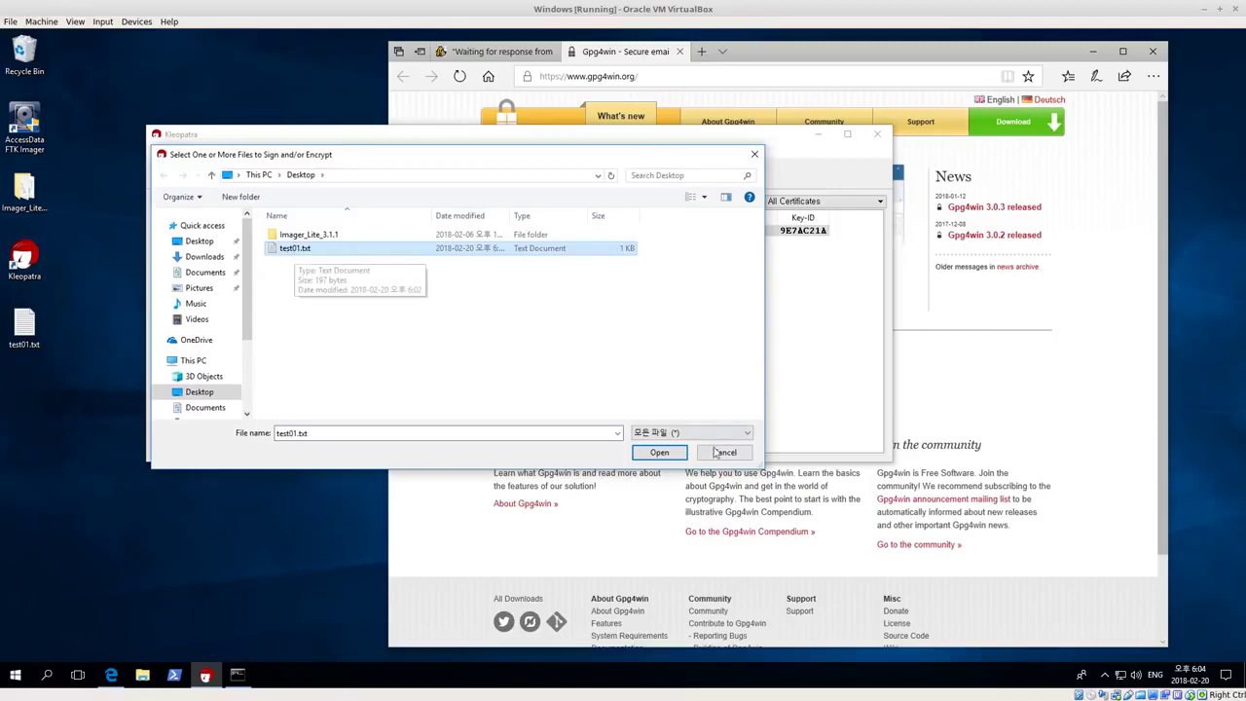
pyautogui.click(659, 452)
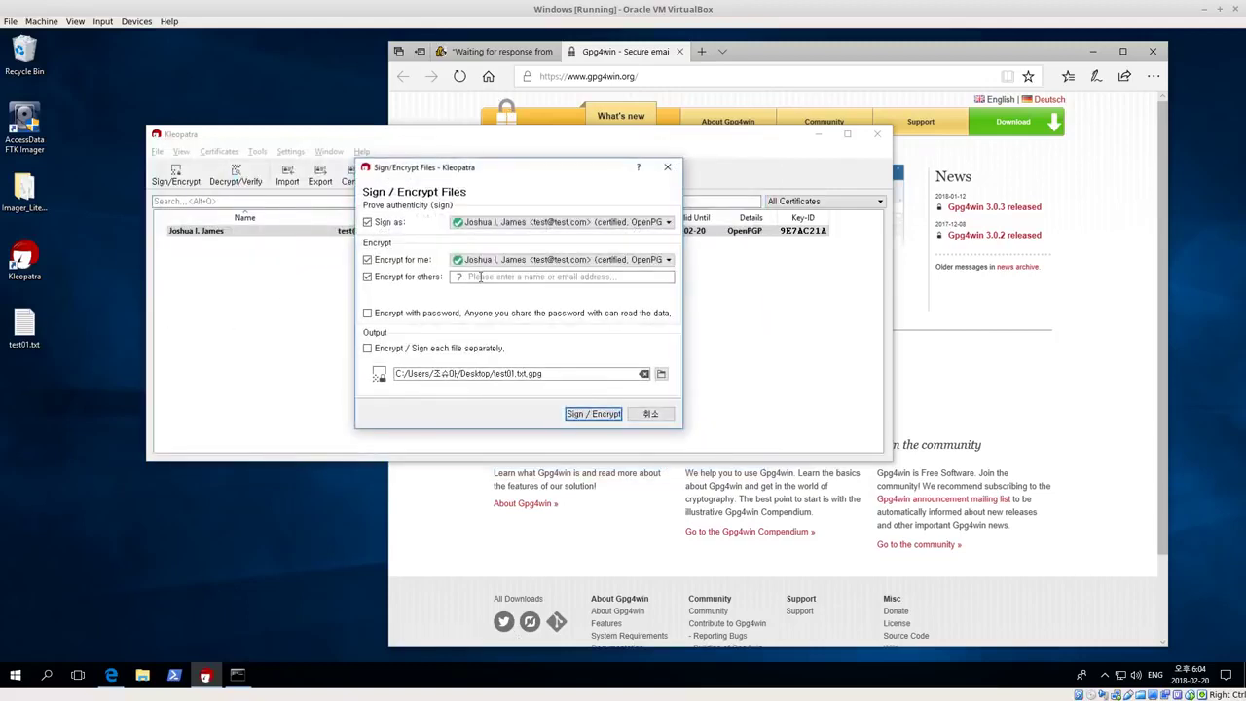
pyautogui.click(367, 260)
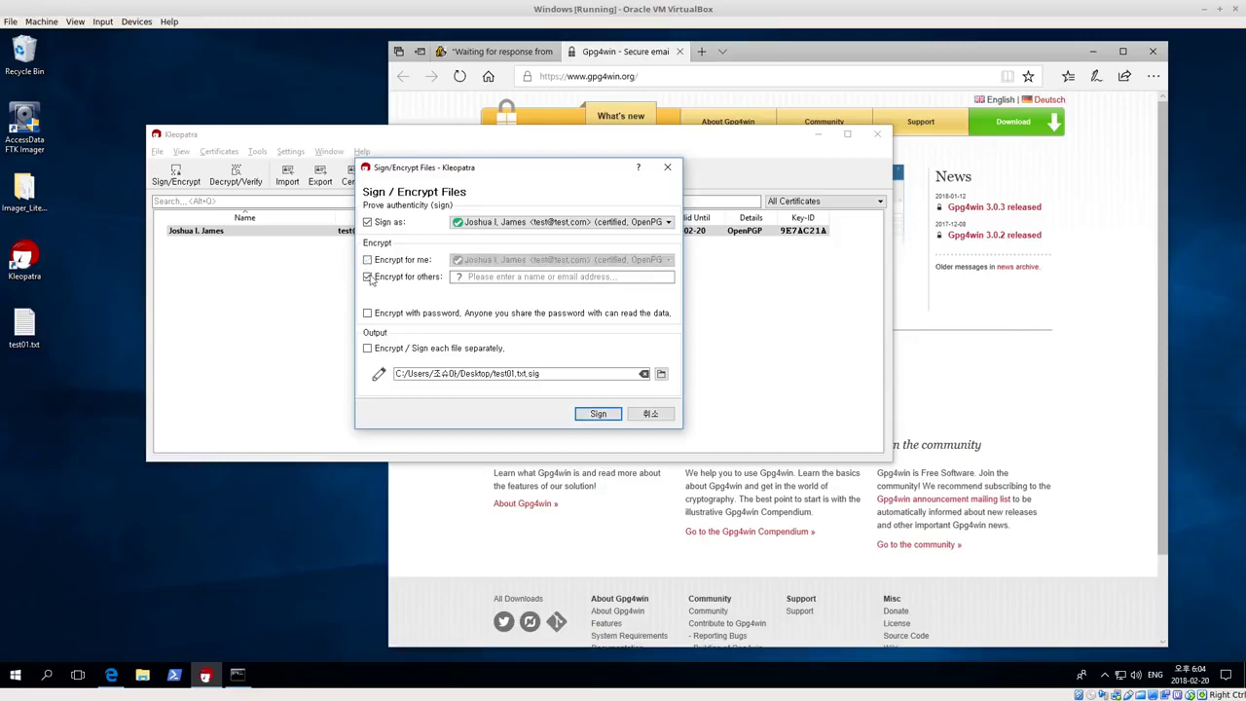
pyautogui.click(367, 277)
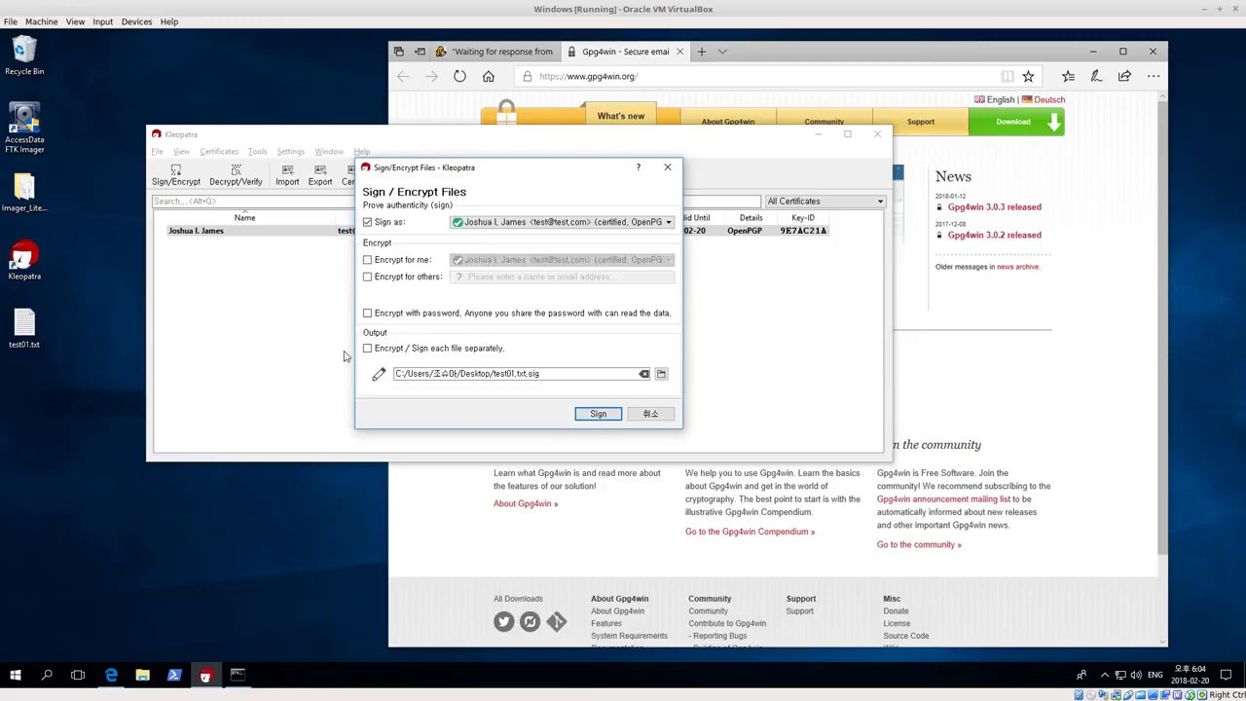
pyautogui.click(598, 414)
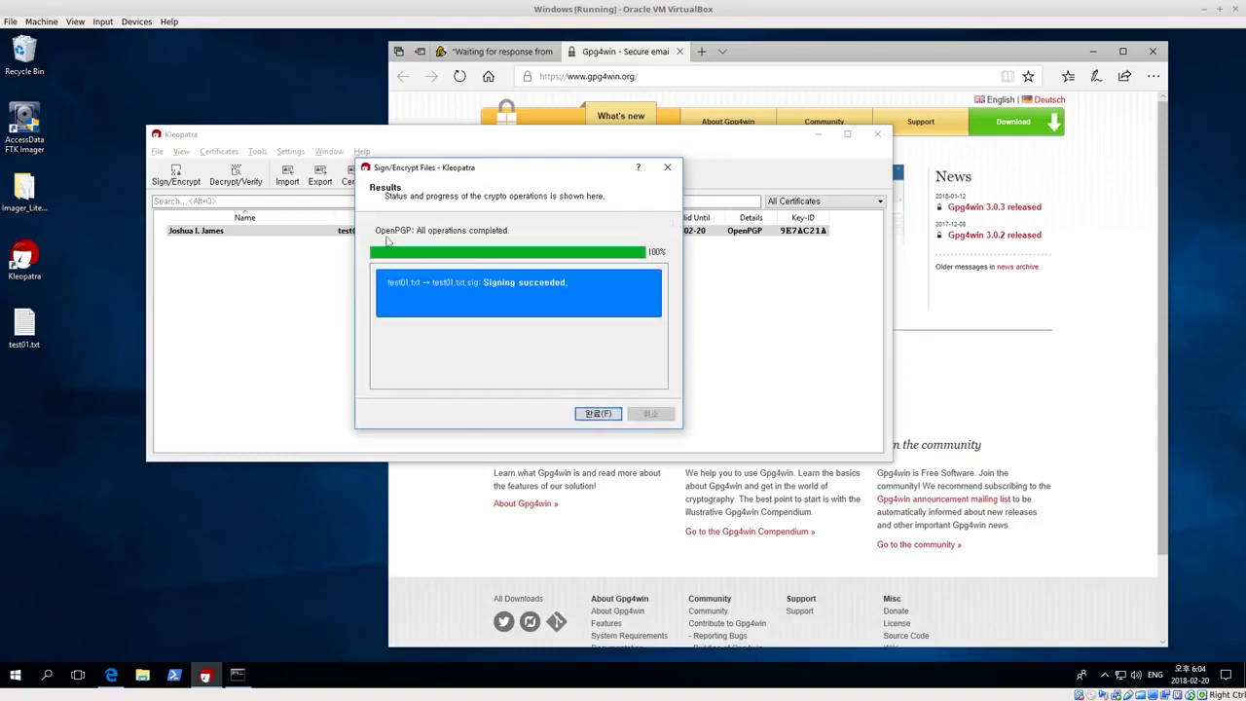
pyautogui.click(594, 415)
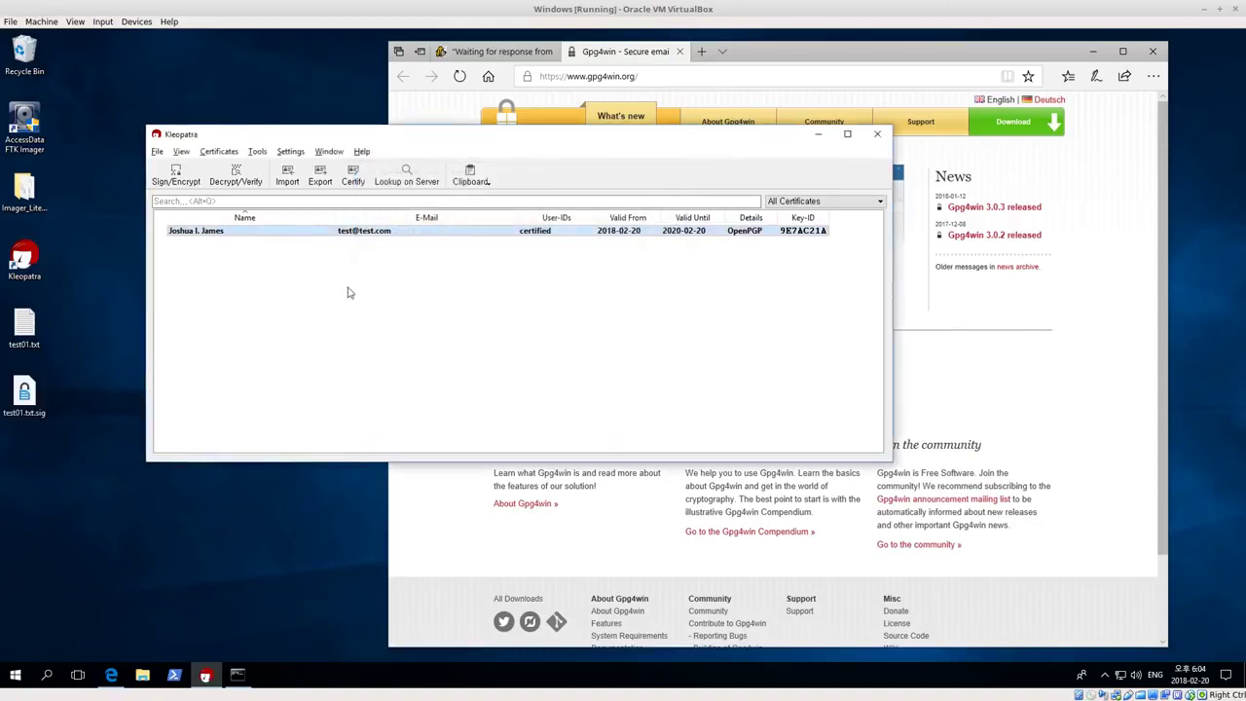
# Verify test01.txt.sig and review the signature's creation time and certificate fingerprint
pyautogui.click(22, 413)
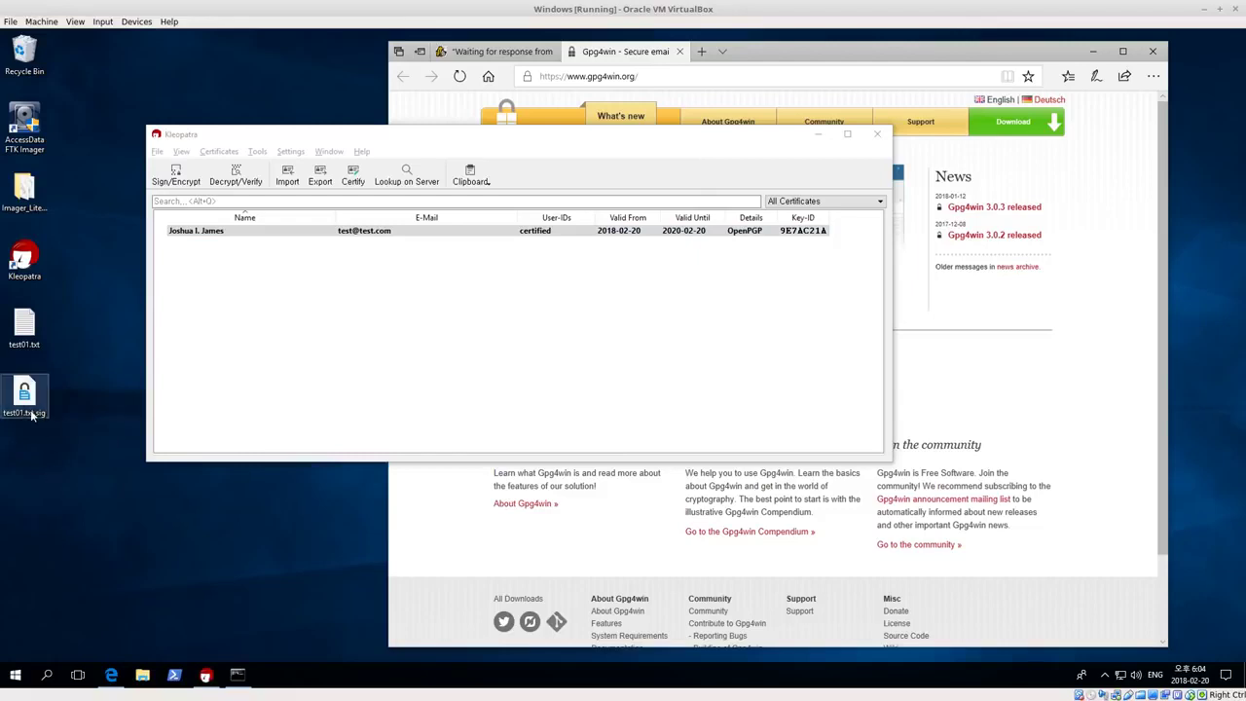
pyautogui.doubleClick(32, 415)
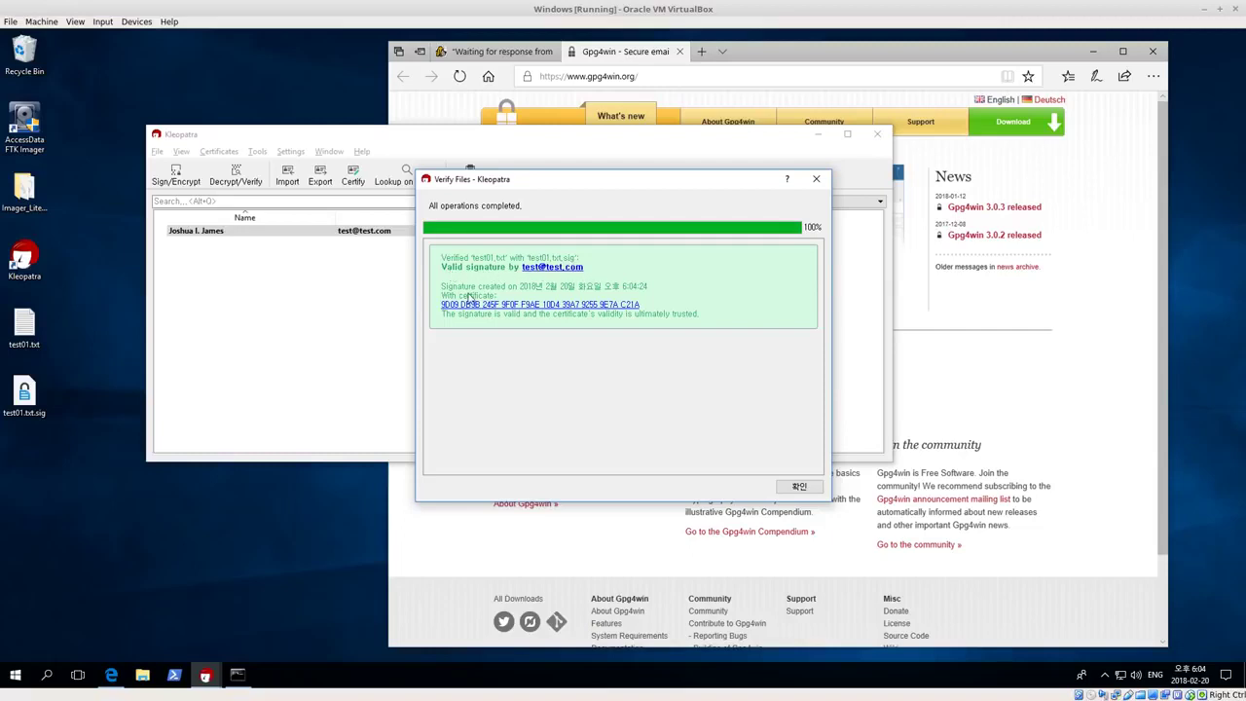
pyautogui.moveTo(458, 289); pyautogui.dragTo(654, 292)
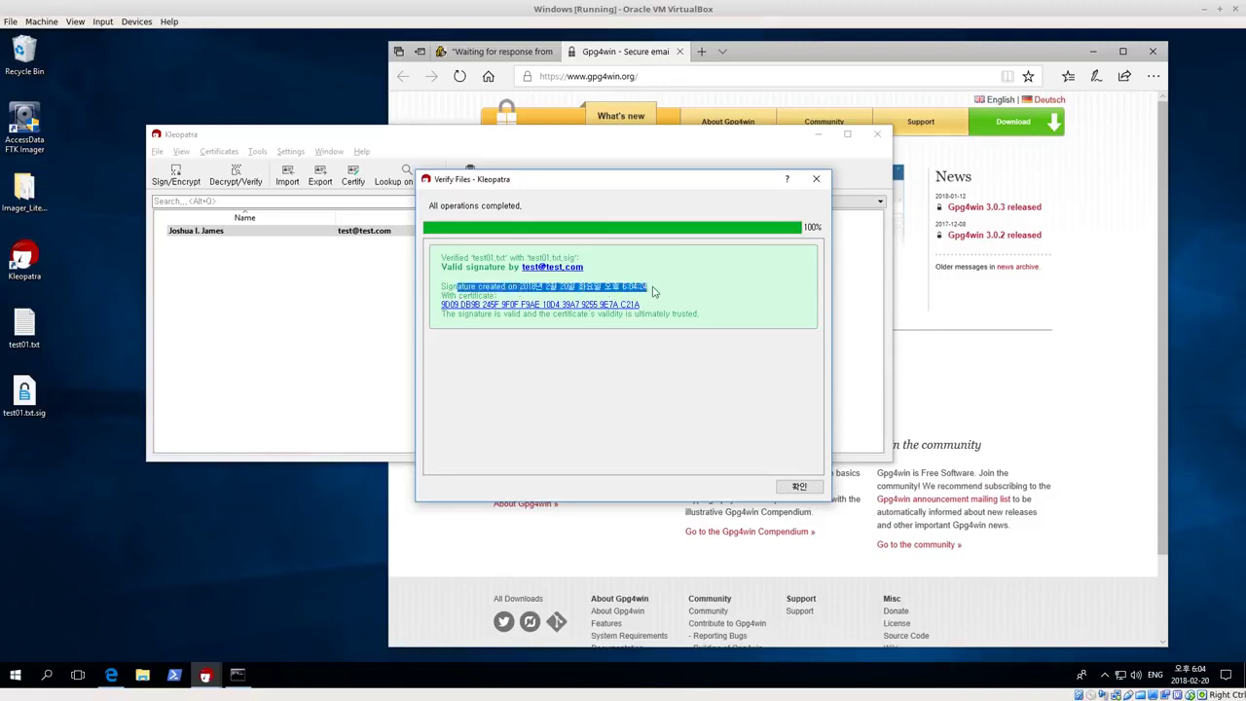
pyautogui.moveTo(642, 306); pyautogui.dragTo(444, 305)
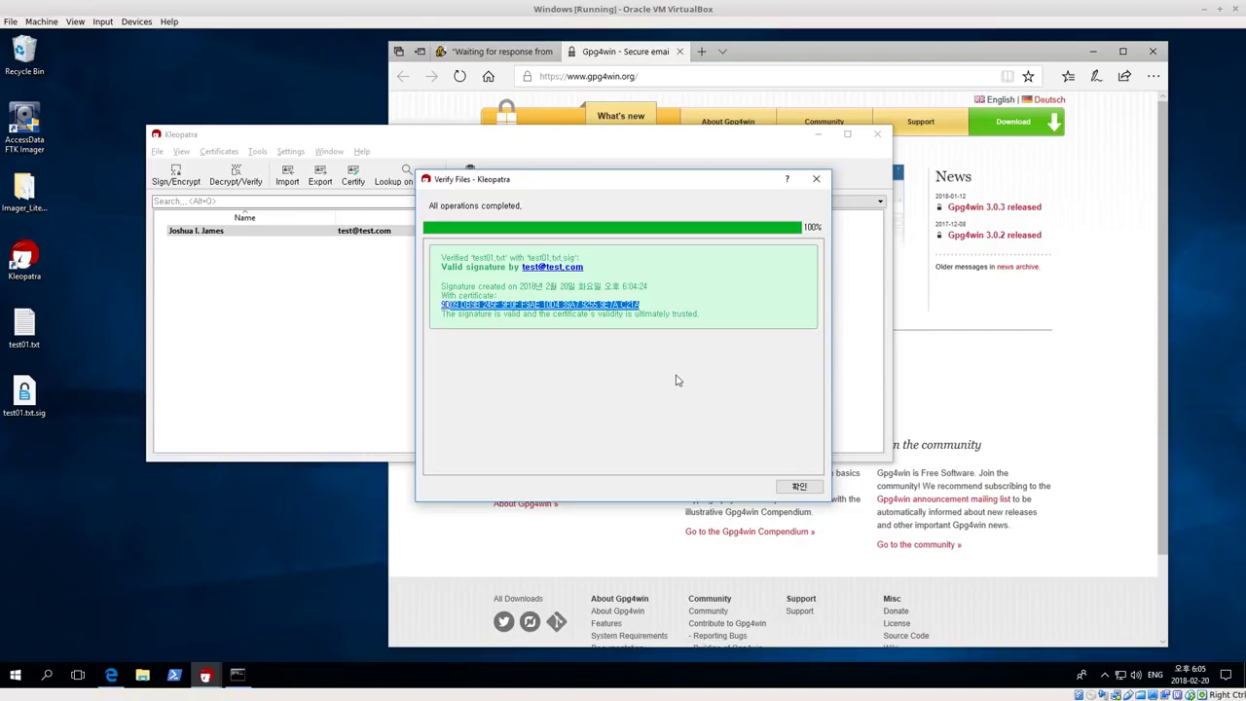
# Verify test01.txt.sig again through Decrypt/Verify from the Desktop folder
pyautogui.click(796, 487)
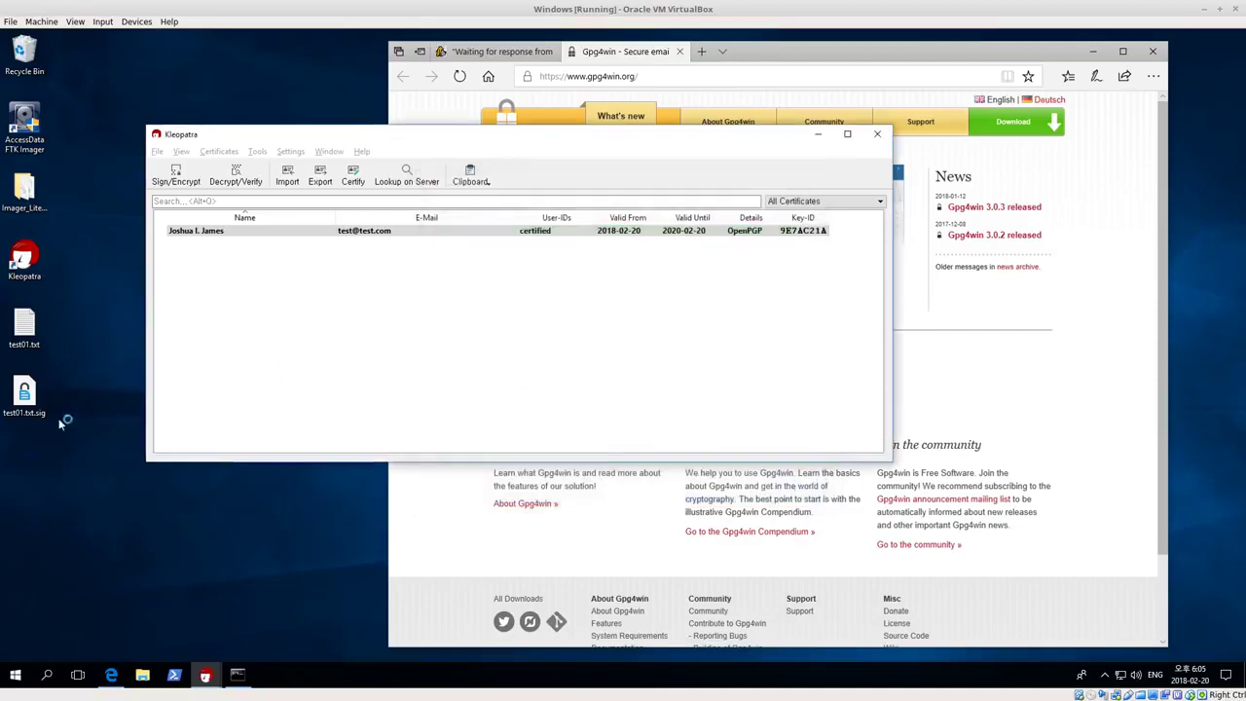
pyautogui.click(27, 394)
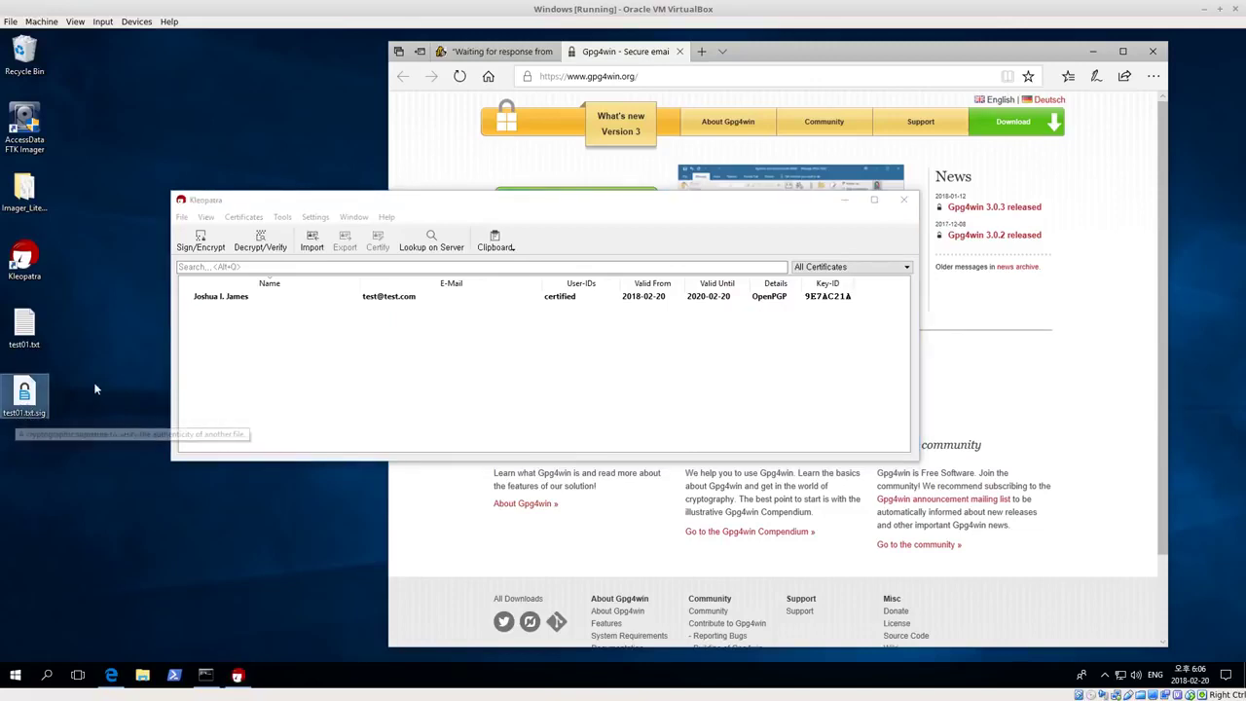
pyautogui.click(261, 242)
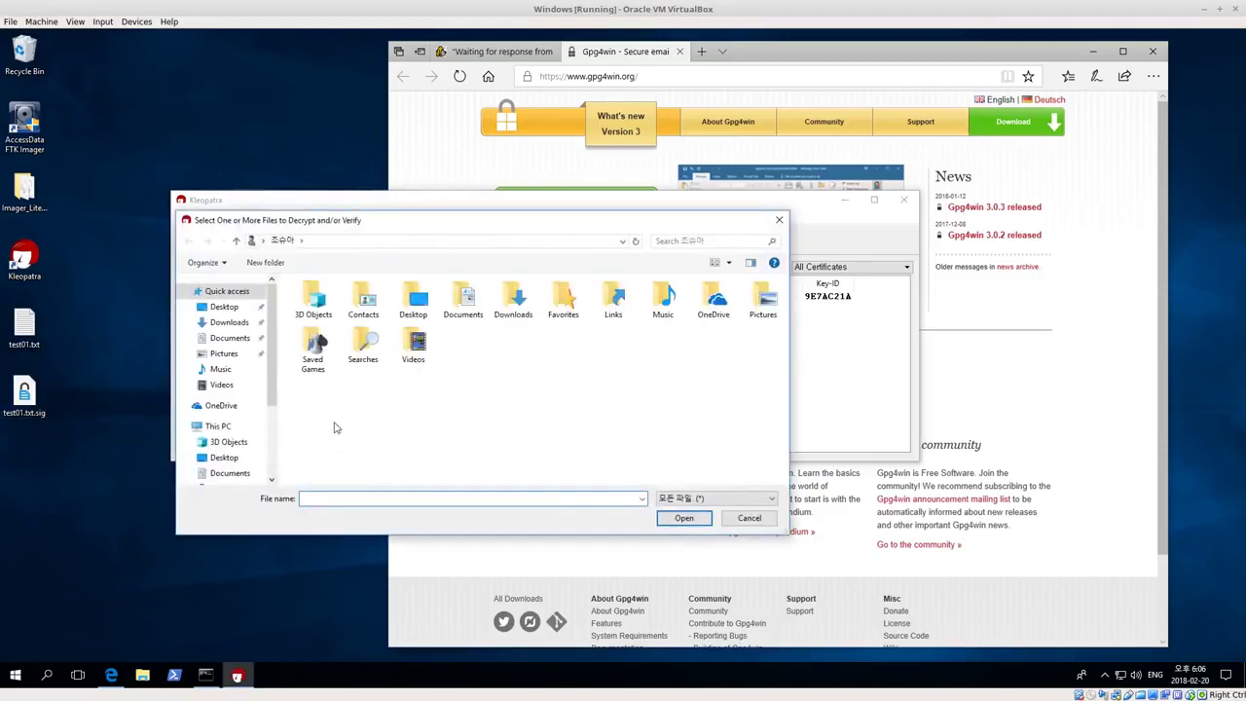
pyautogui.click(223, 307)
pyautogui.click(325, 327)
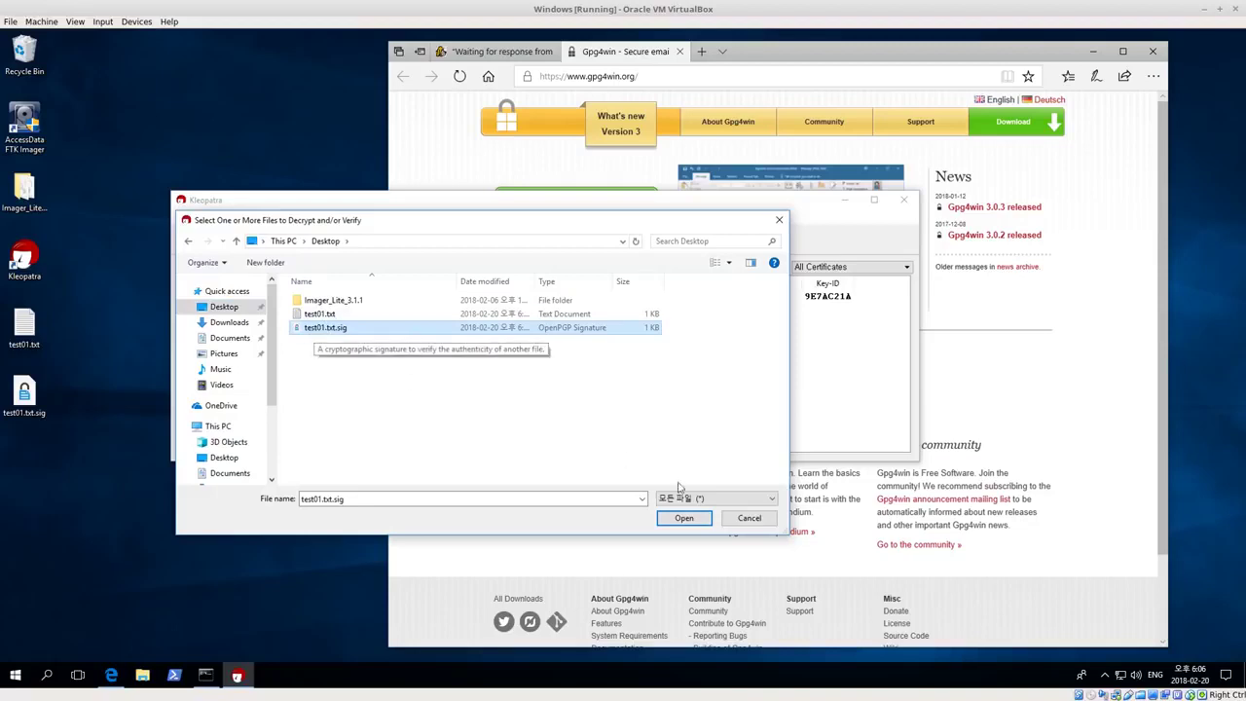
pyautogui.click(685, 517)
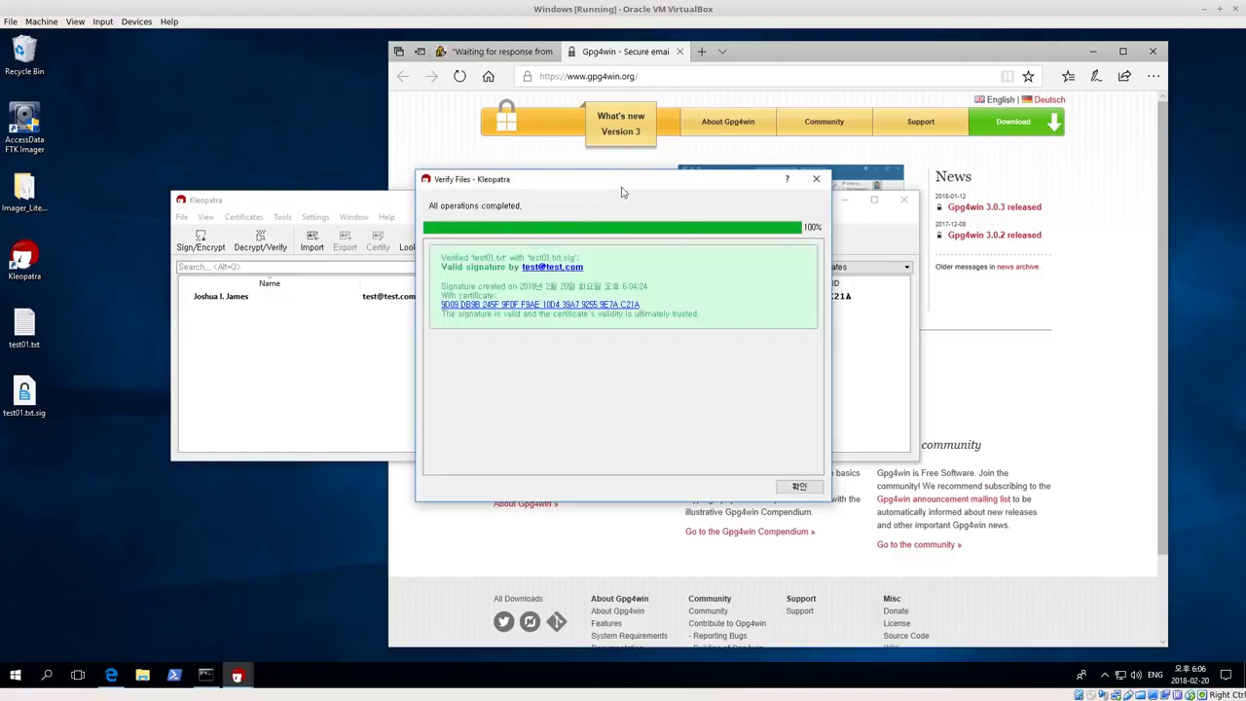
pyautogui.click(799, 486)
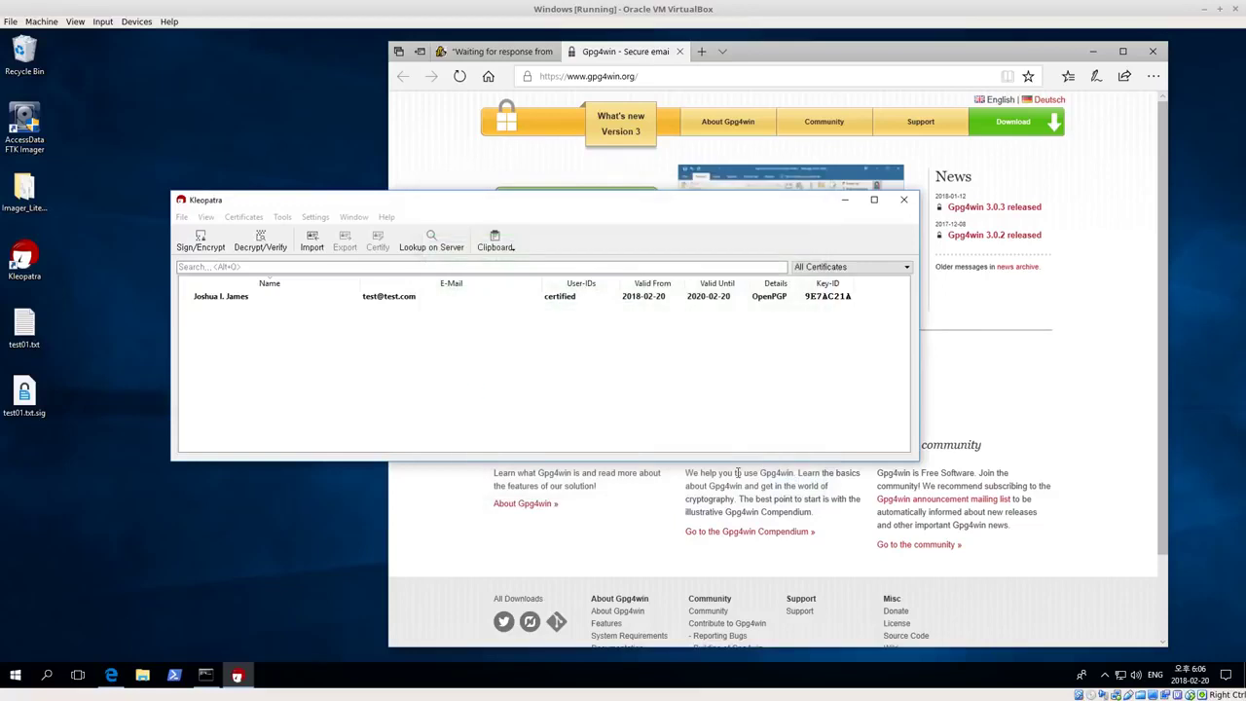
# Add a 'hello' line at the end of test01.txt, save it and close Notepad
pyautogui.doubleClick(23, 341)
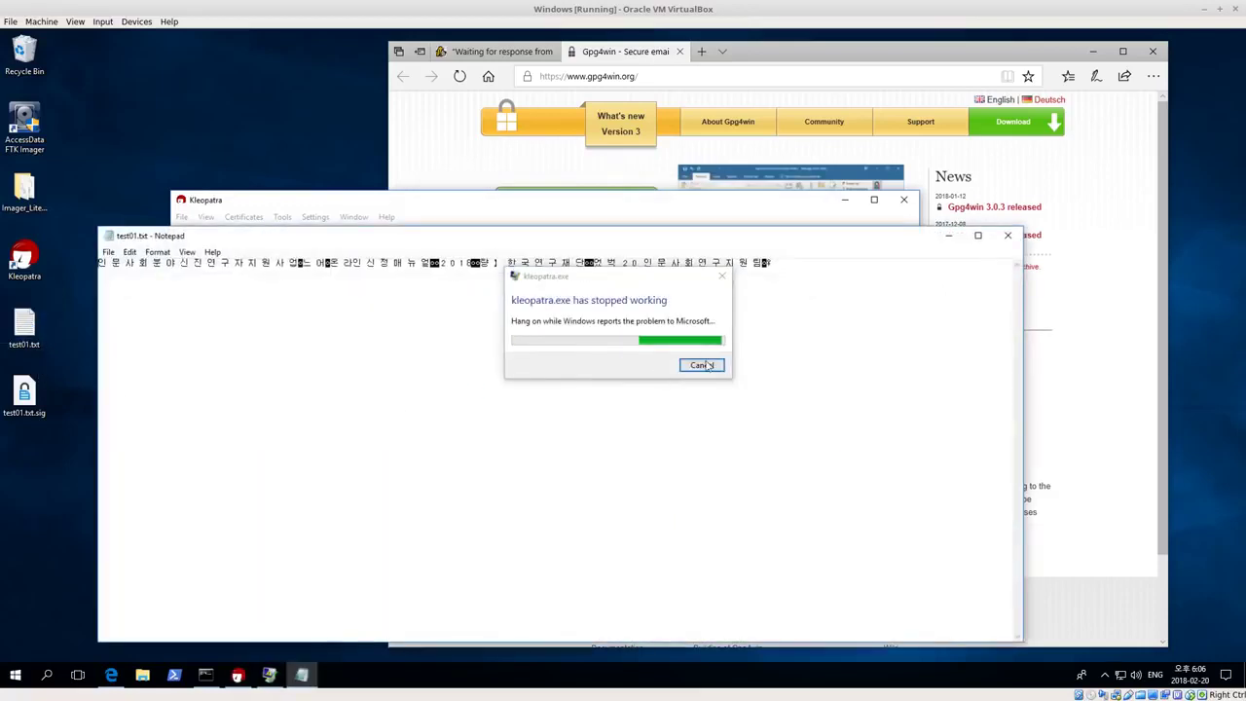
pyautogui.click(703, 366)
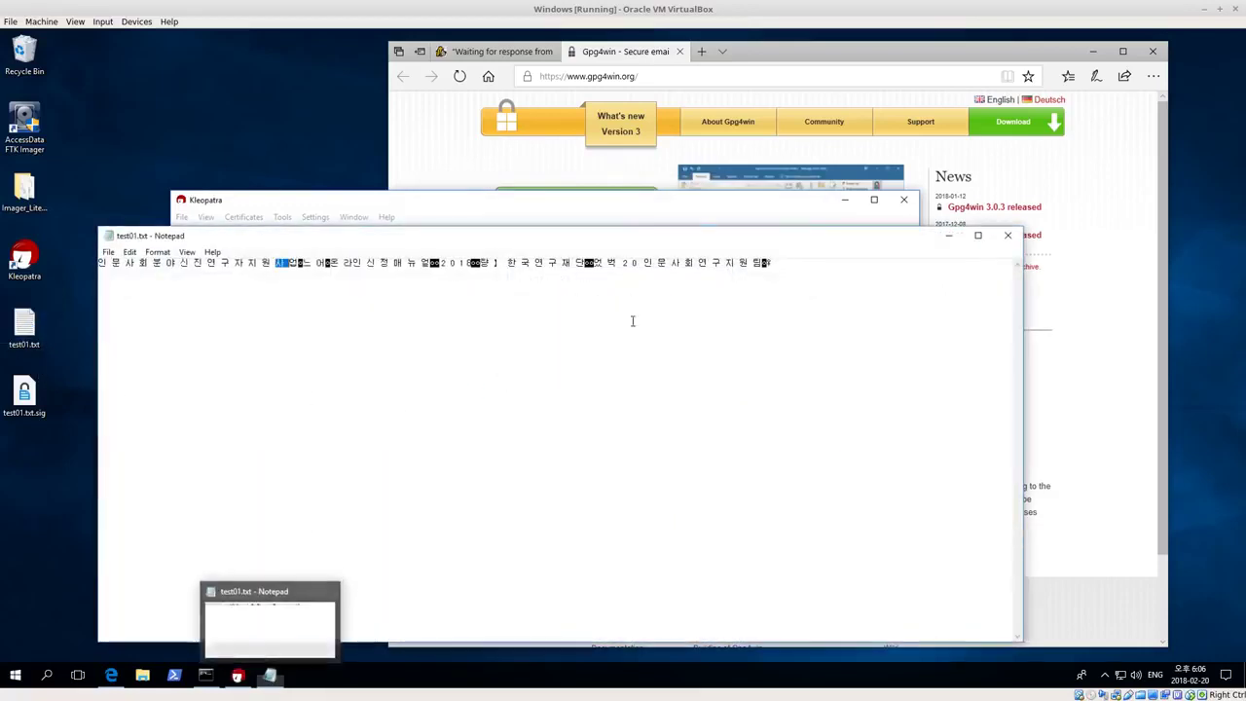
pyautogui.click(799, 264)
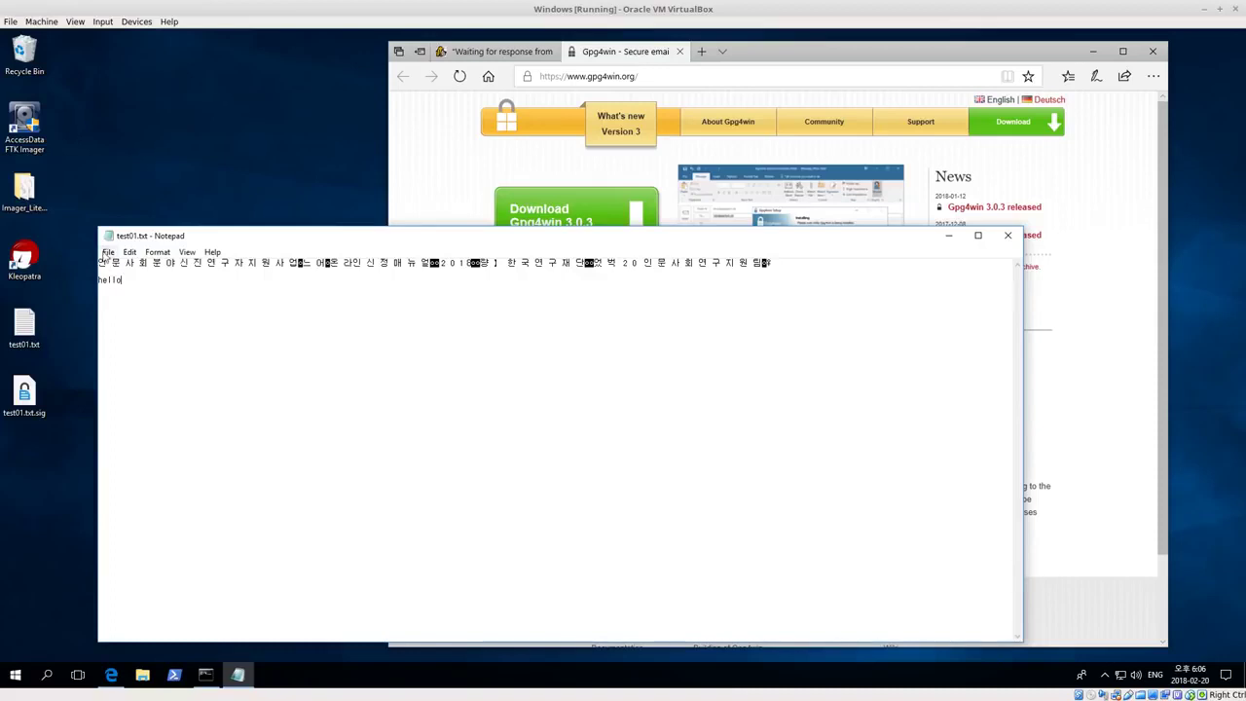
pyautogui.click(108, 252)
pyautogui.click(127, 296)
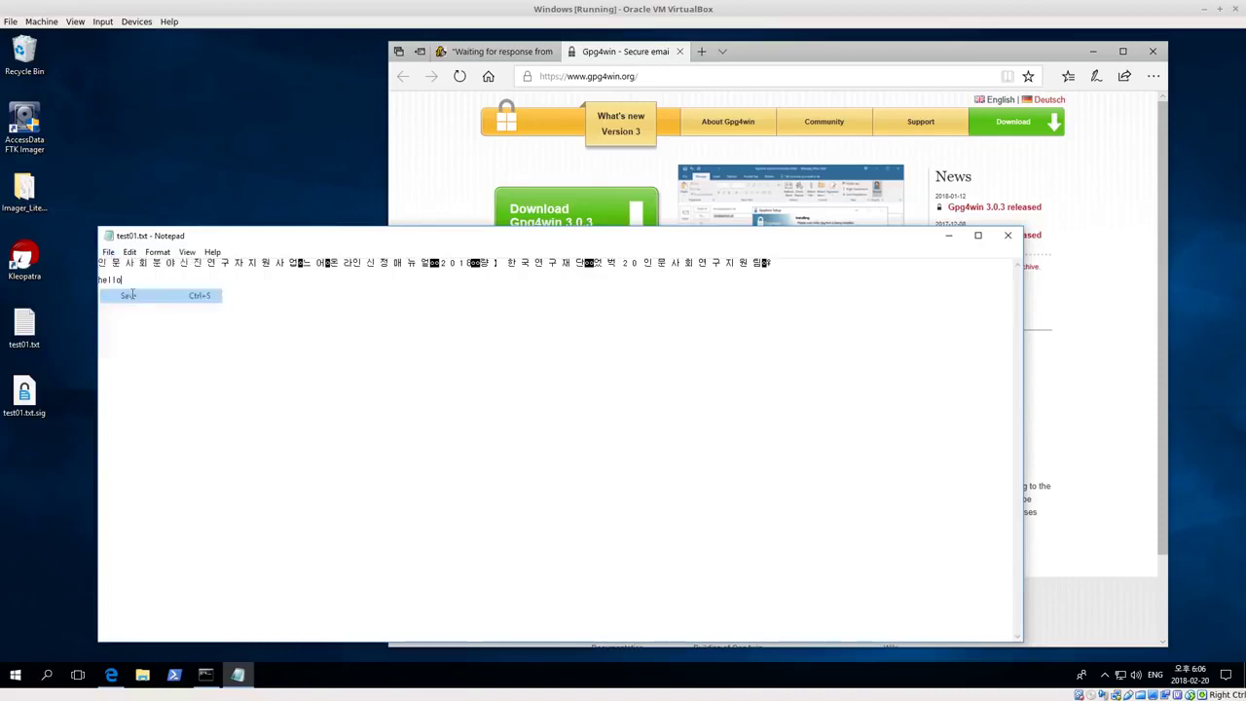
pyautogui.click(1008, 235)
# Reopen test01.txt to confirm the edit, then close it
pyautogui.doubleClick(35, 343)
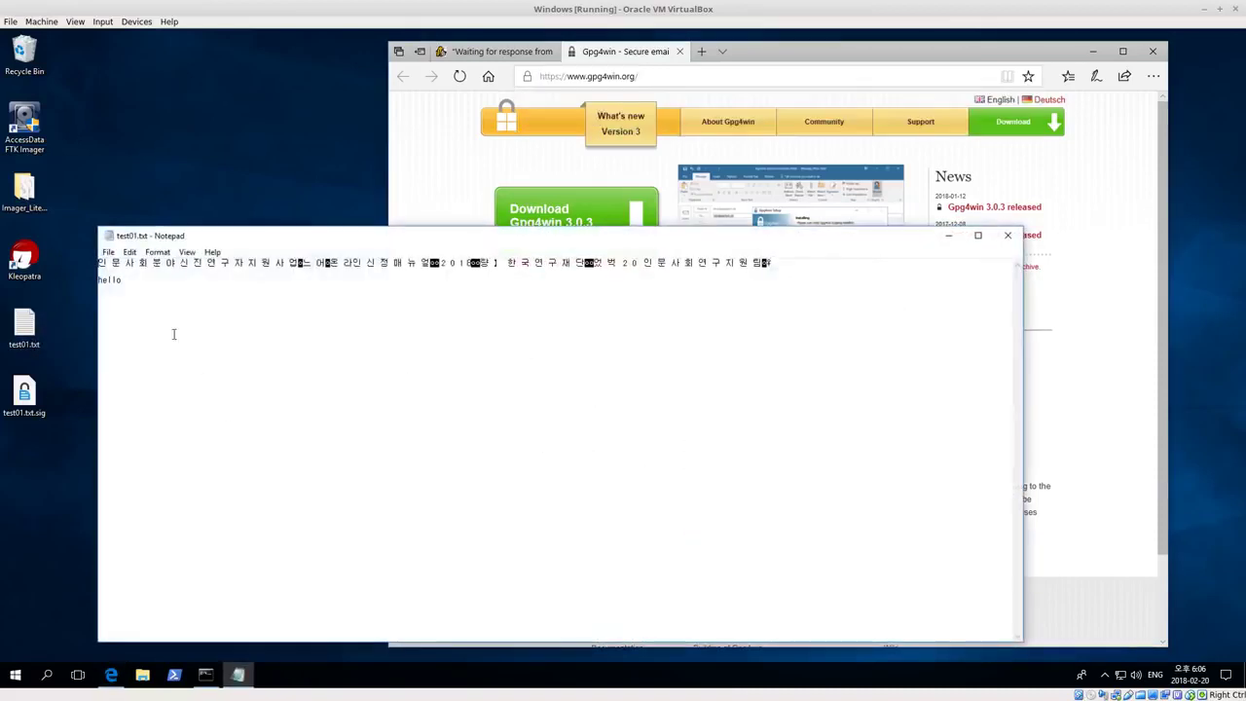
pyautogui.hotkey('ctrl', 'a')
pyautogui.click(275, 356)
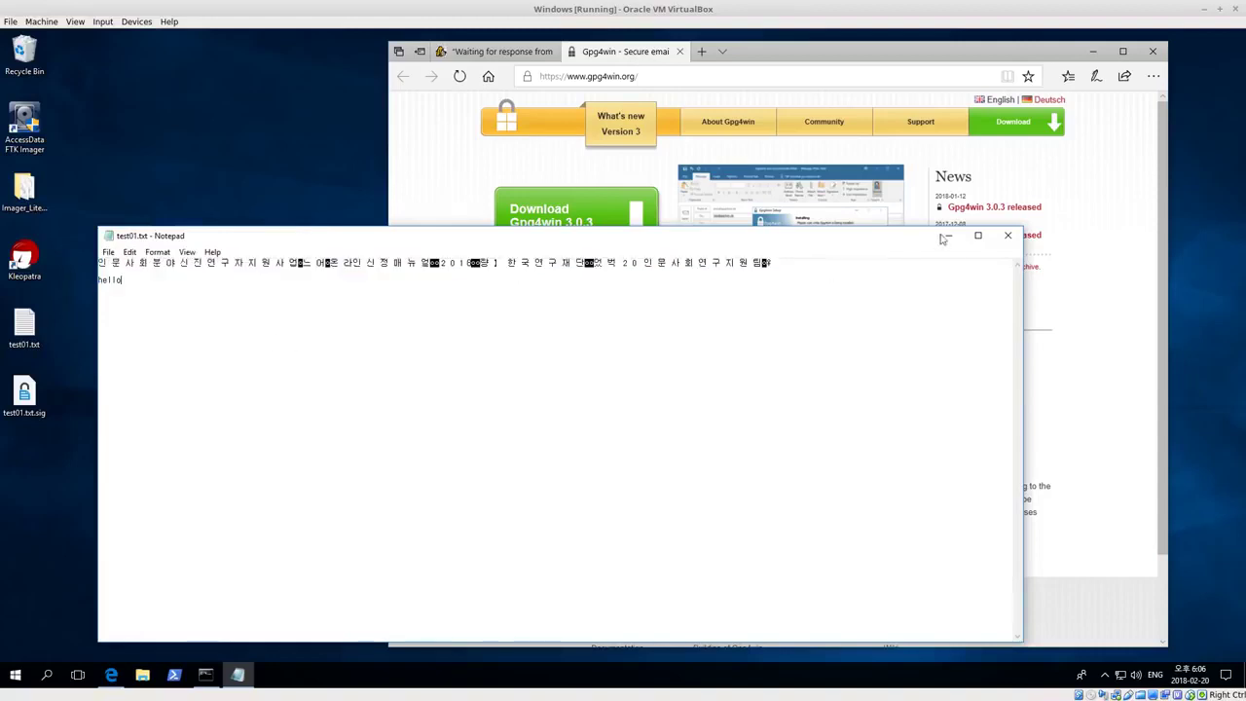
pyautogui.click(1007, 234)
pyautogui.click(209, 394)
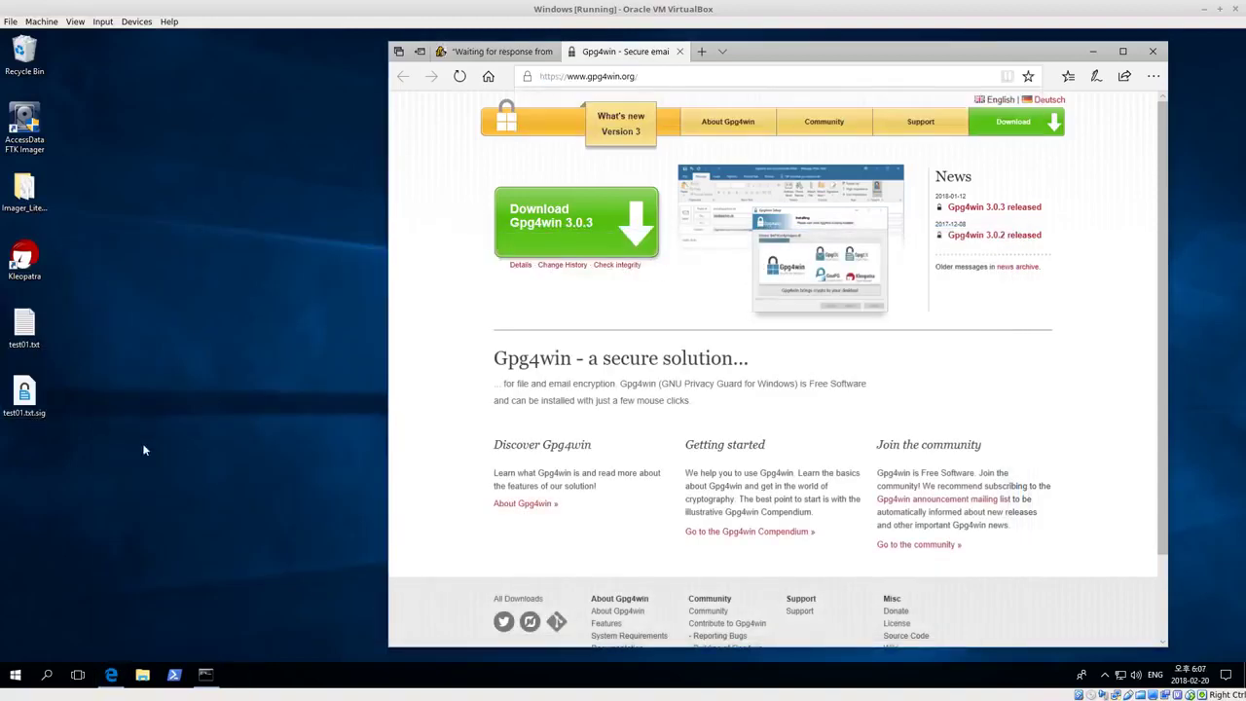
# Relaunch Kleopatra and verify the edited test01.txt against Desktop's test01.txt.sig, getting an invalid signature
pyautogui.doubleClick(25, 259)
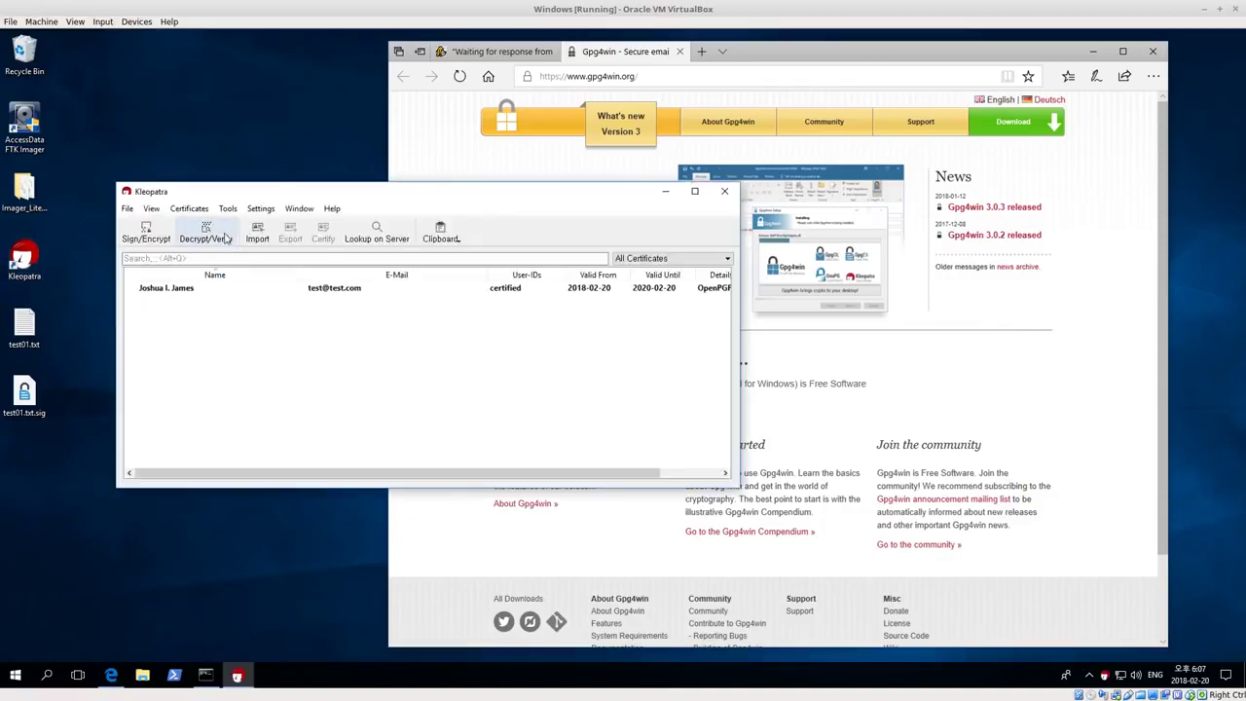
pyautogui.click(207, 233)
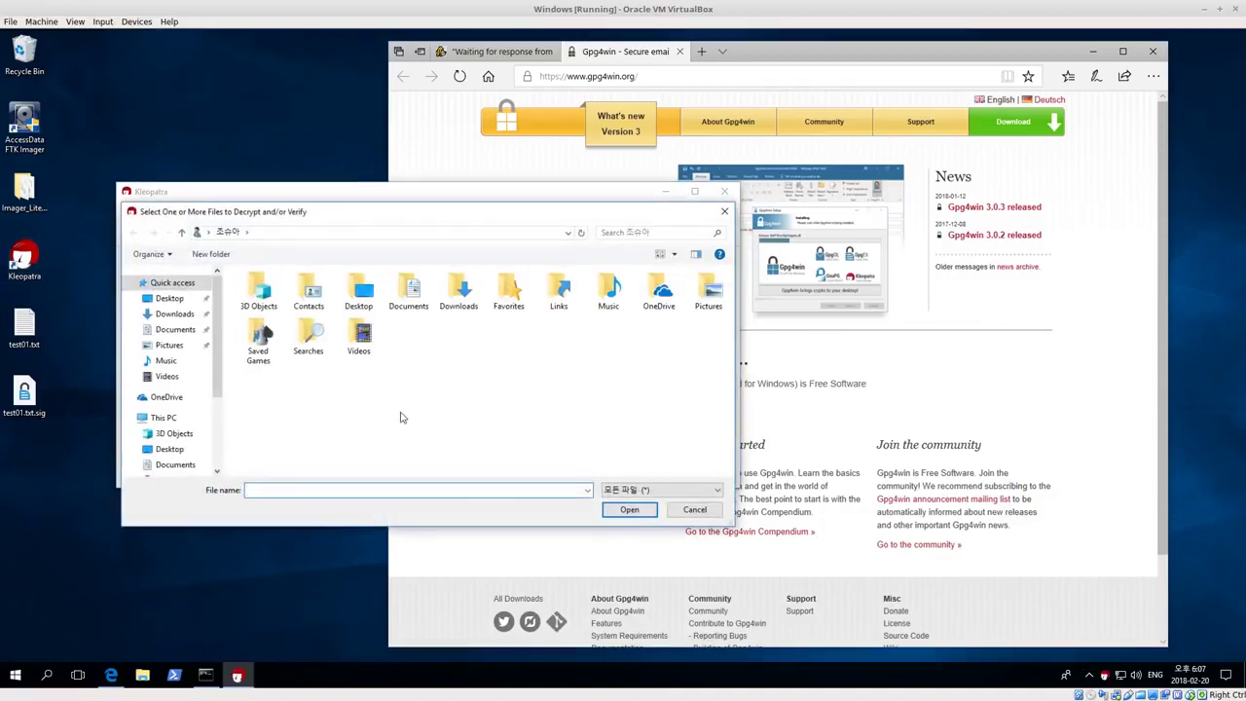
pyautogui.click(168, 298)
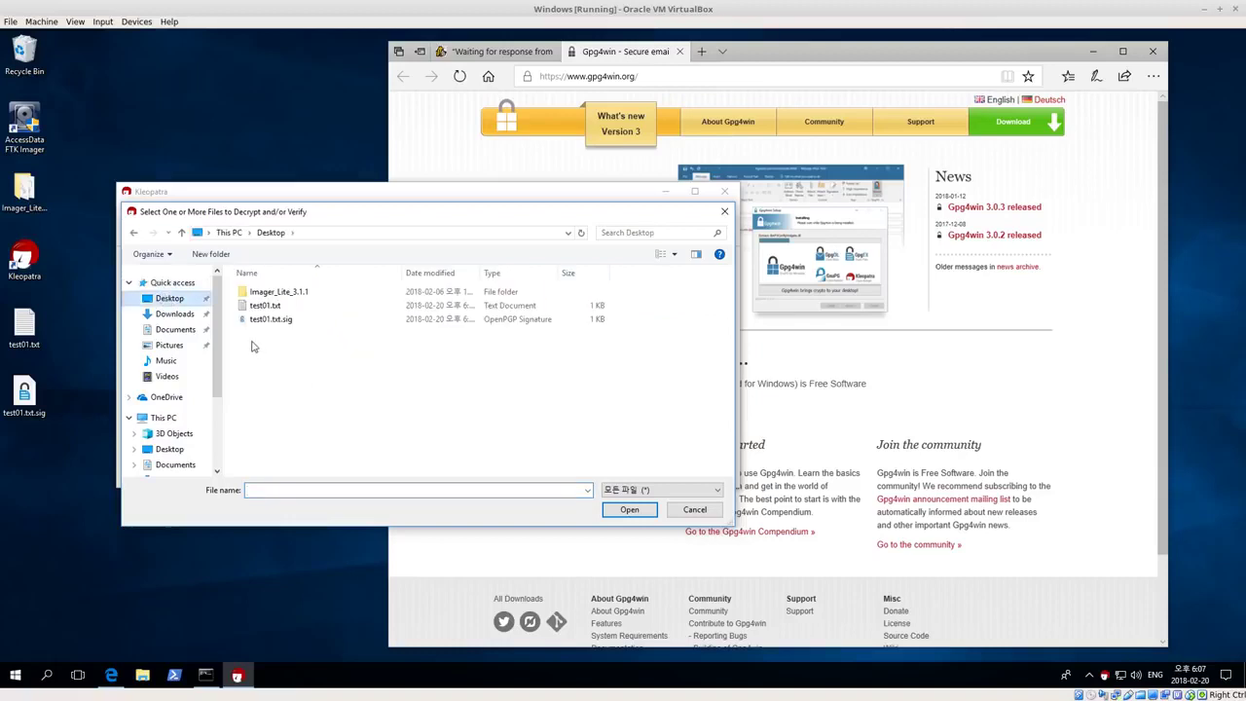
pyautogui.click(269, 321)
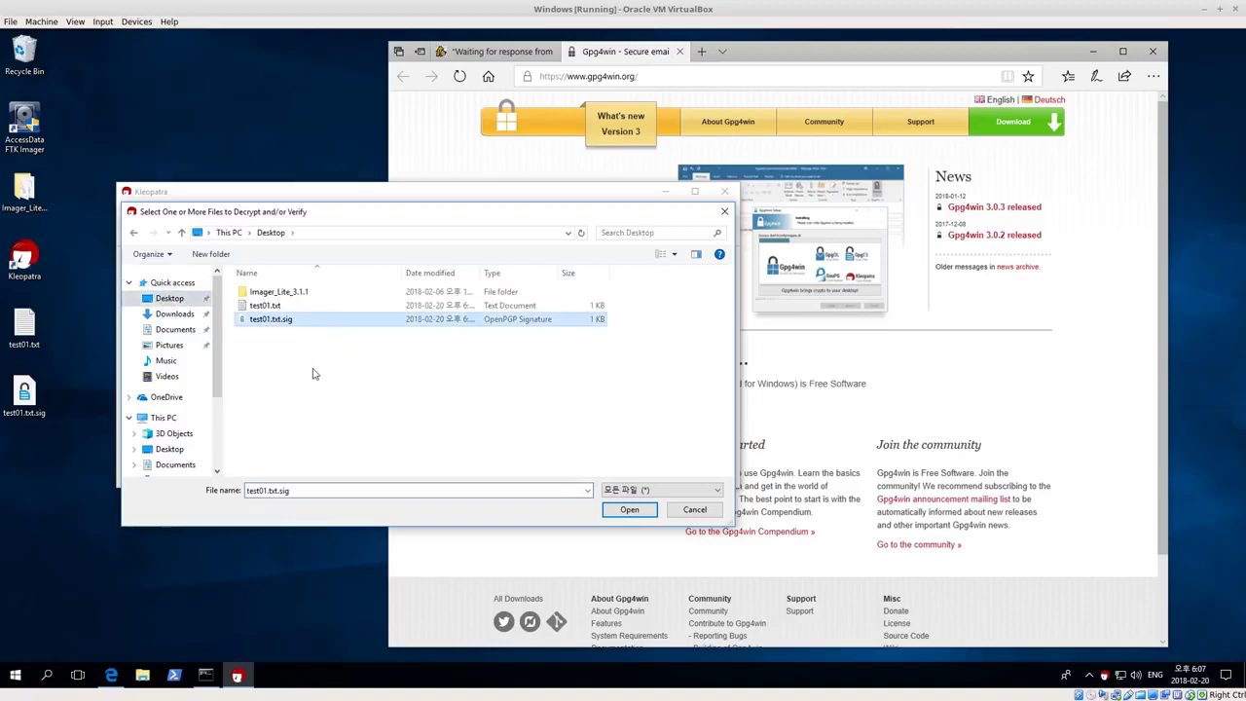
pyautogui.click(628, 510)
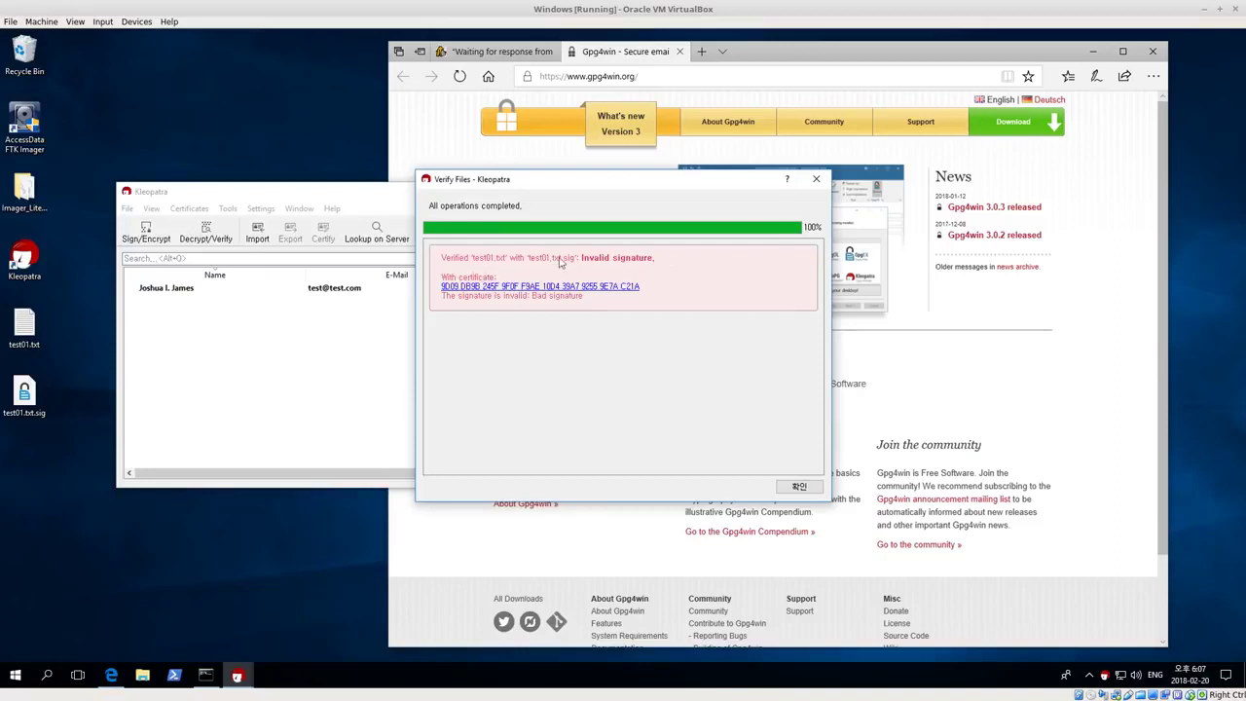
pyautogui.click(29, 321)
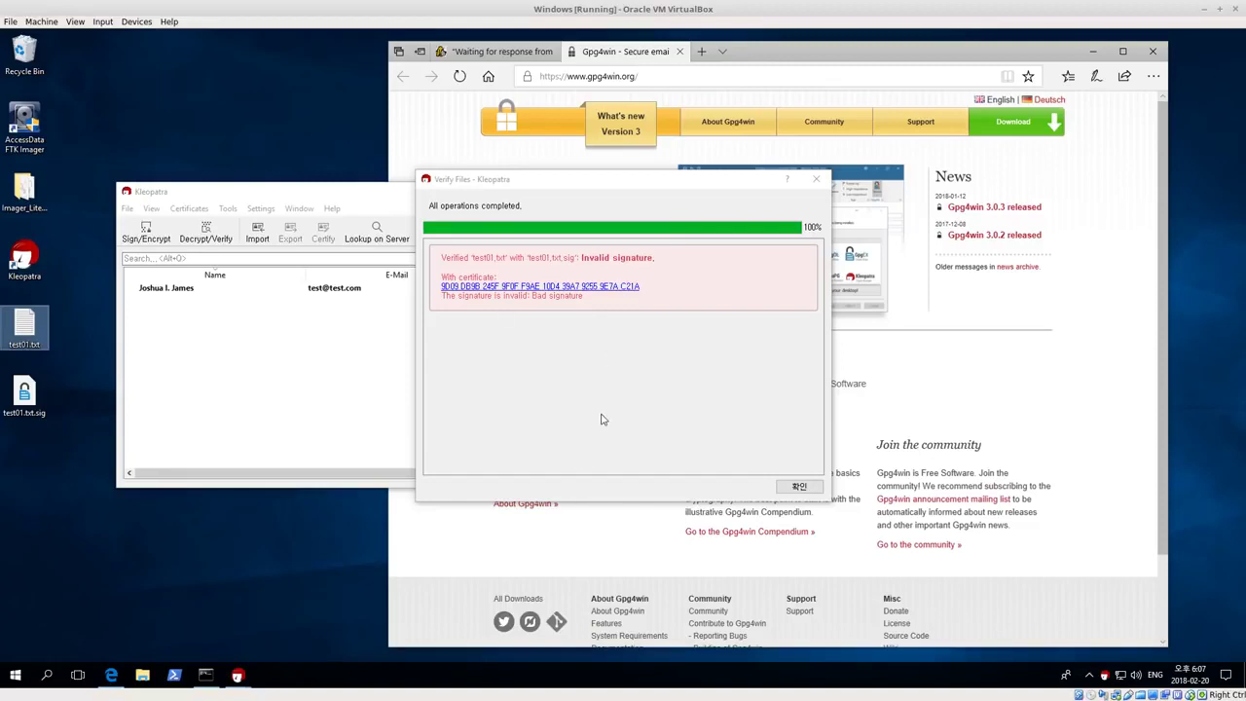
pyautogui.click(816, 180)
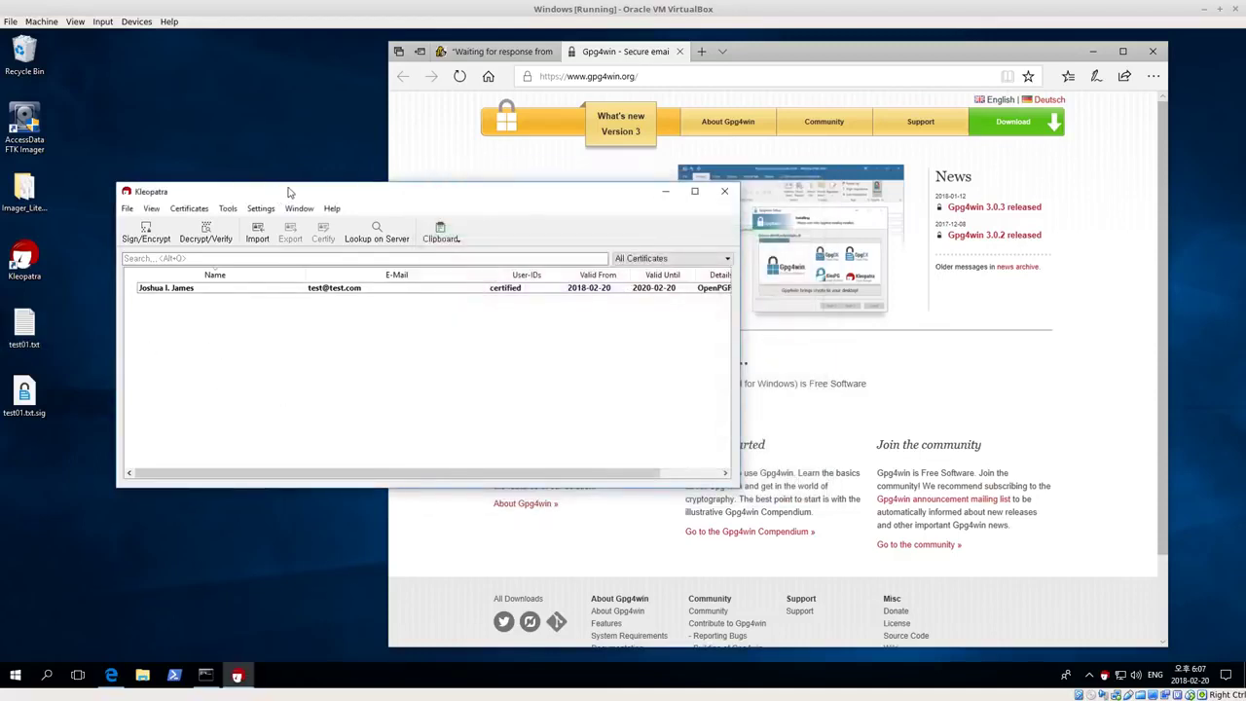
# Export the certificate's public key as an .asc file to the Desktop
pyautogui.moveTo(286, 193); pyautogui.dragTo(309, 194)
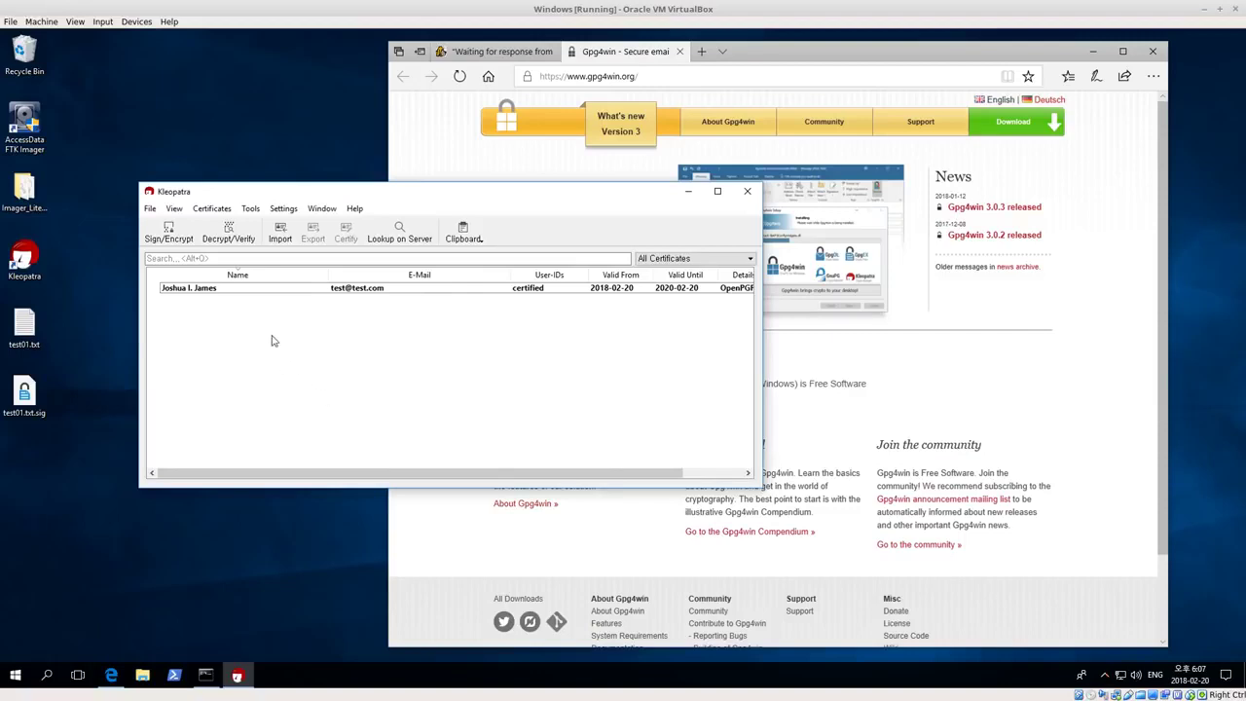
pyautogui.click(222, 291)
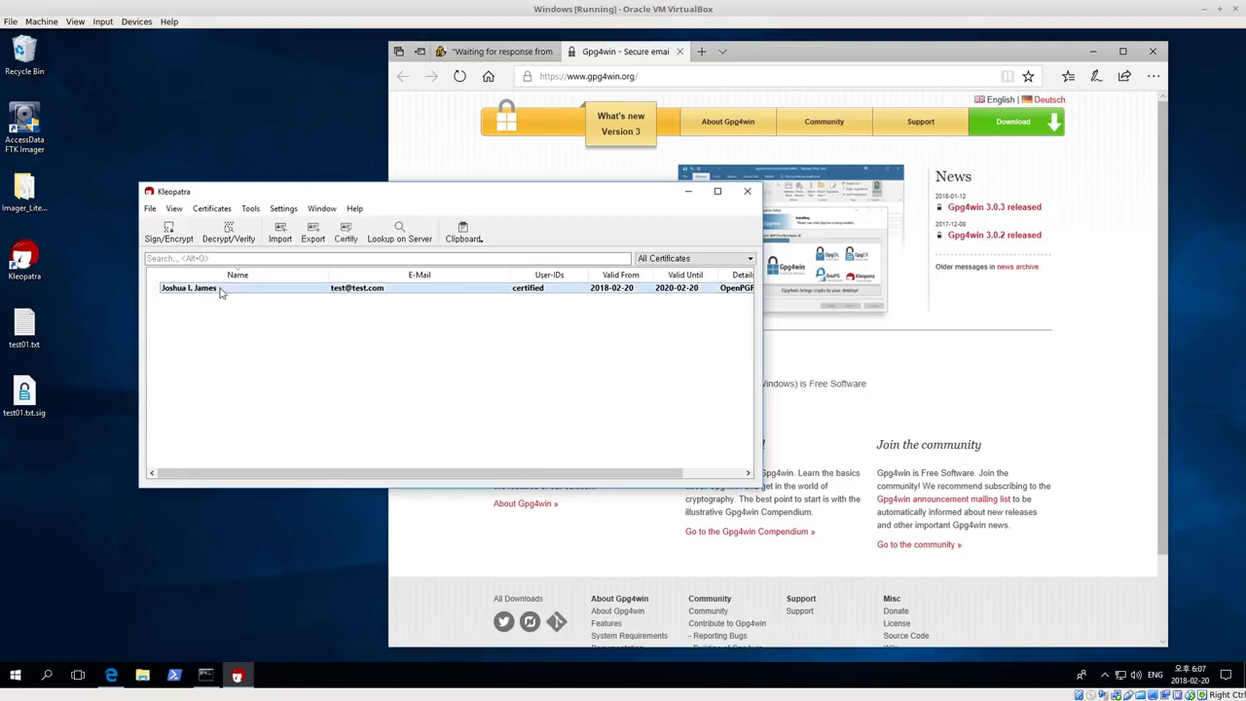
pyautogui.rightClick(210, 292)
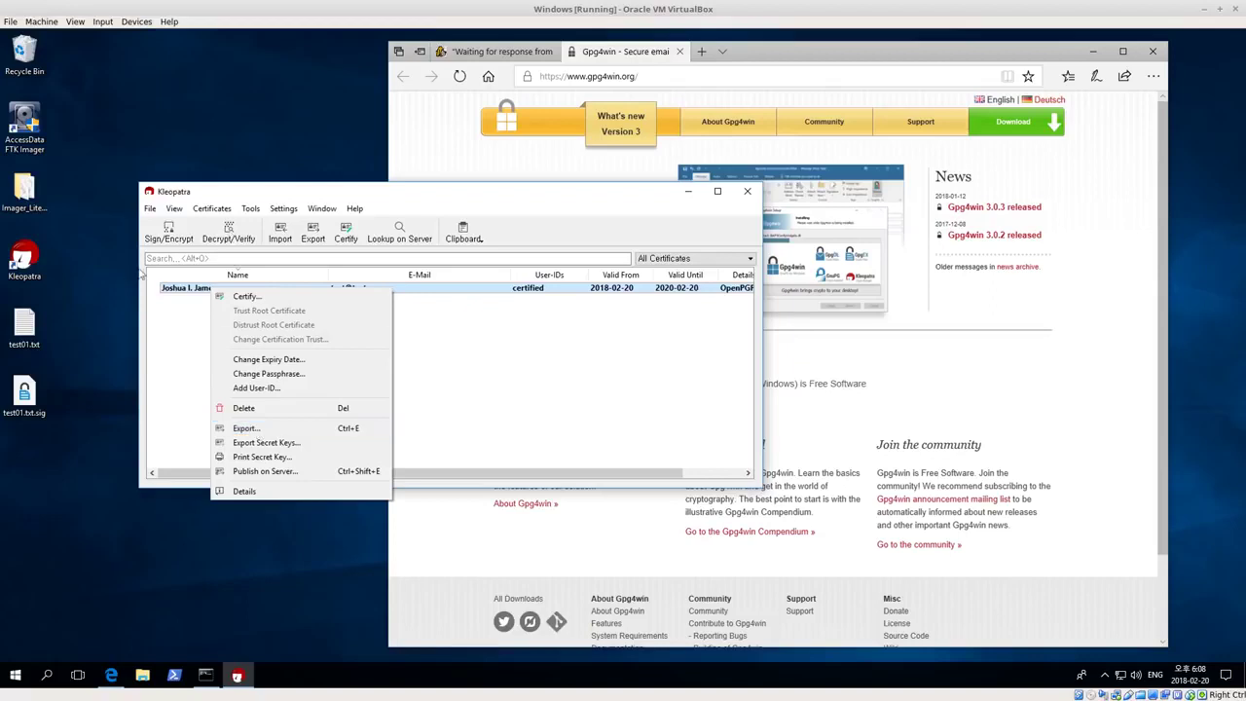
pyautogui.click(255, 430)
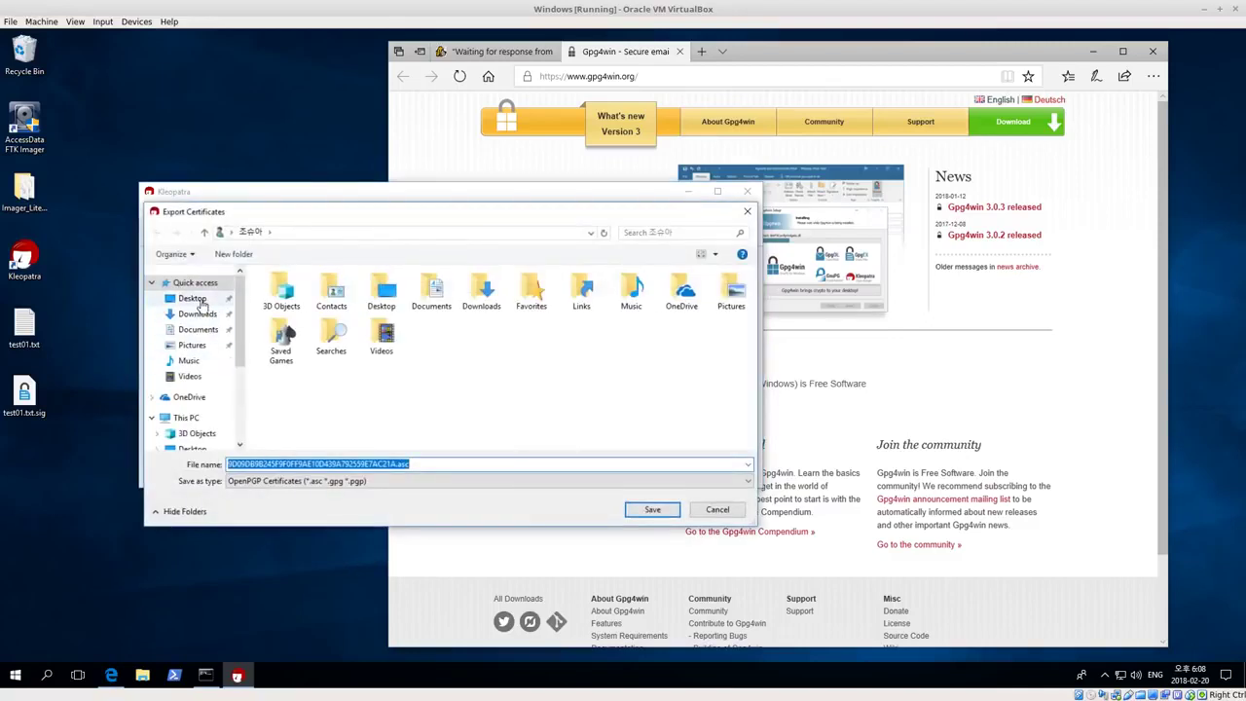
pyautogui.click(192, 298)
pyautogui.click(652, 510)
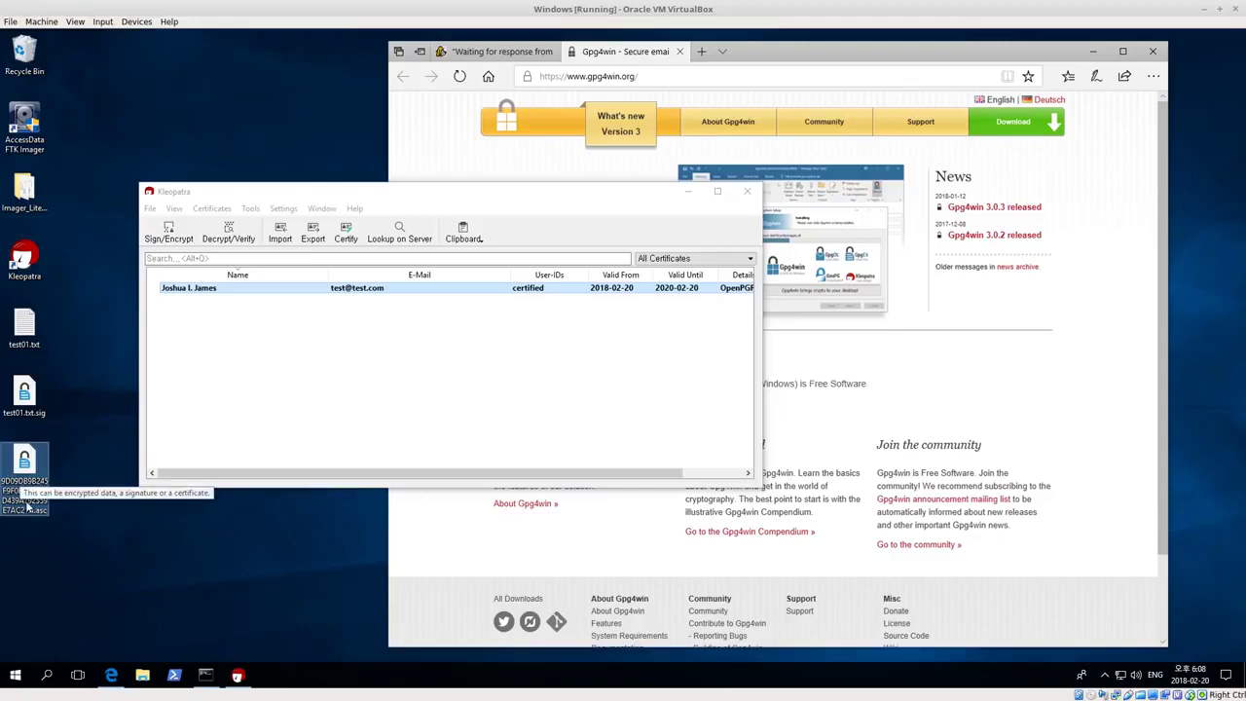
# Return to Kleopatra's certificate list and look at the clipboard operations
pyautogui.click(24, 467)
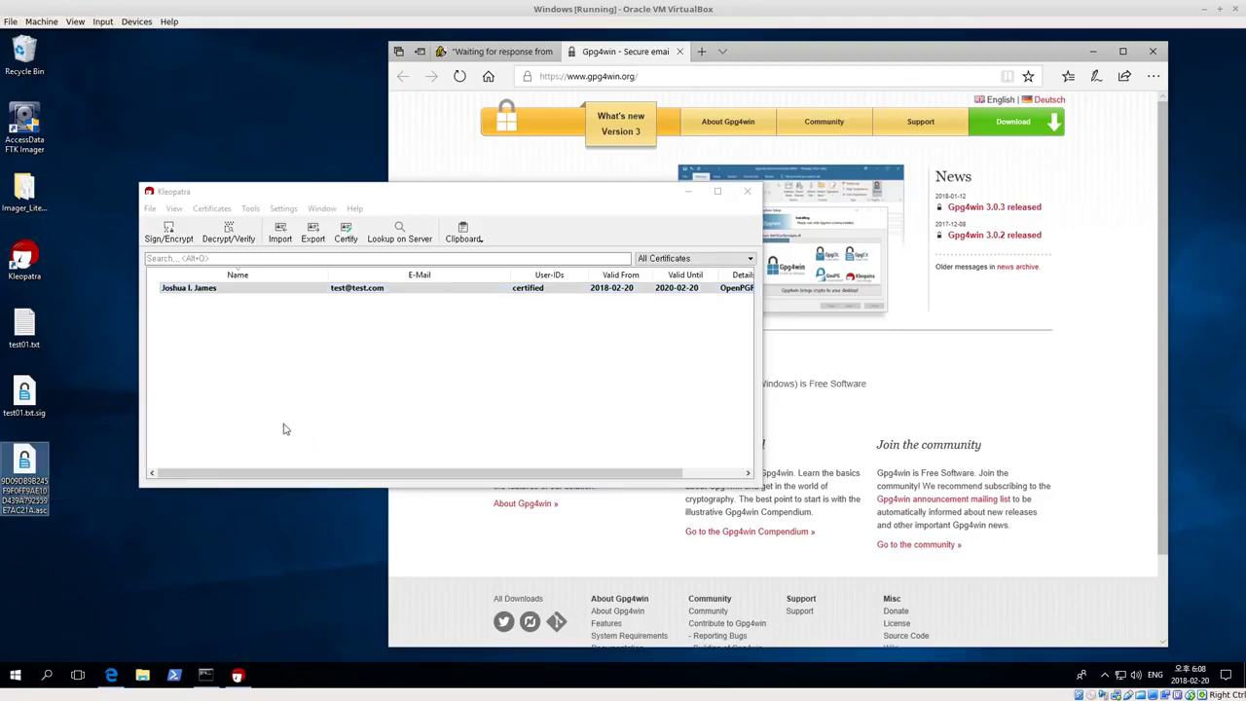
pyautogui.click(243, 380)
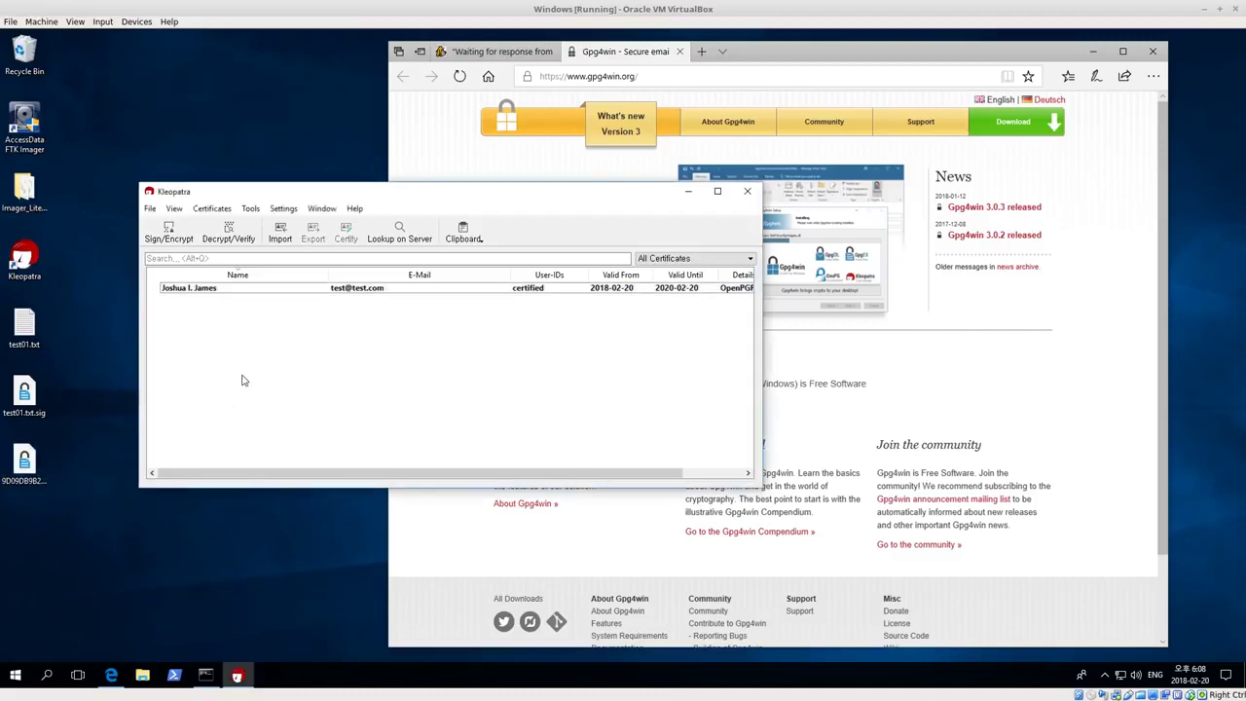
pyautogui.click(215, 291)
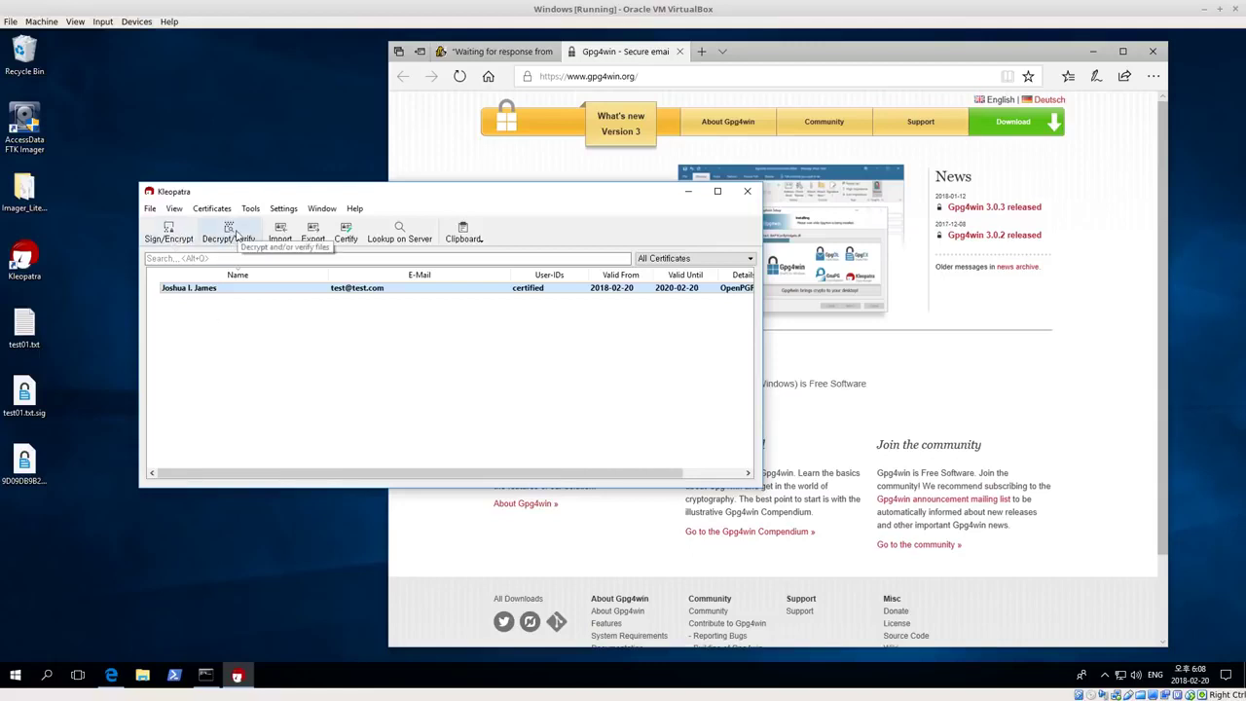
pyautogui.click(261, 364)
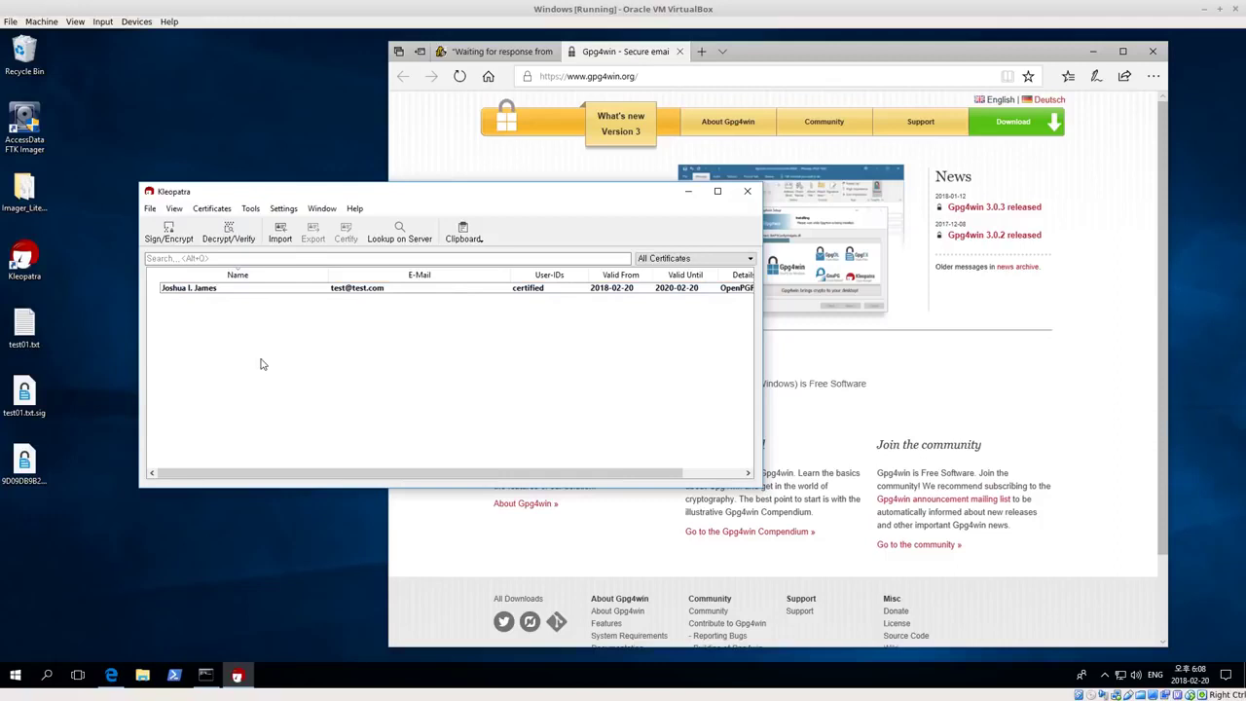
pyautogui.click(481, 236)
pyautogui.click(532, 234)
pyautogui.rightClick(290, 292)
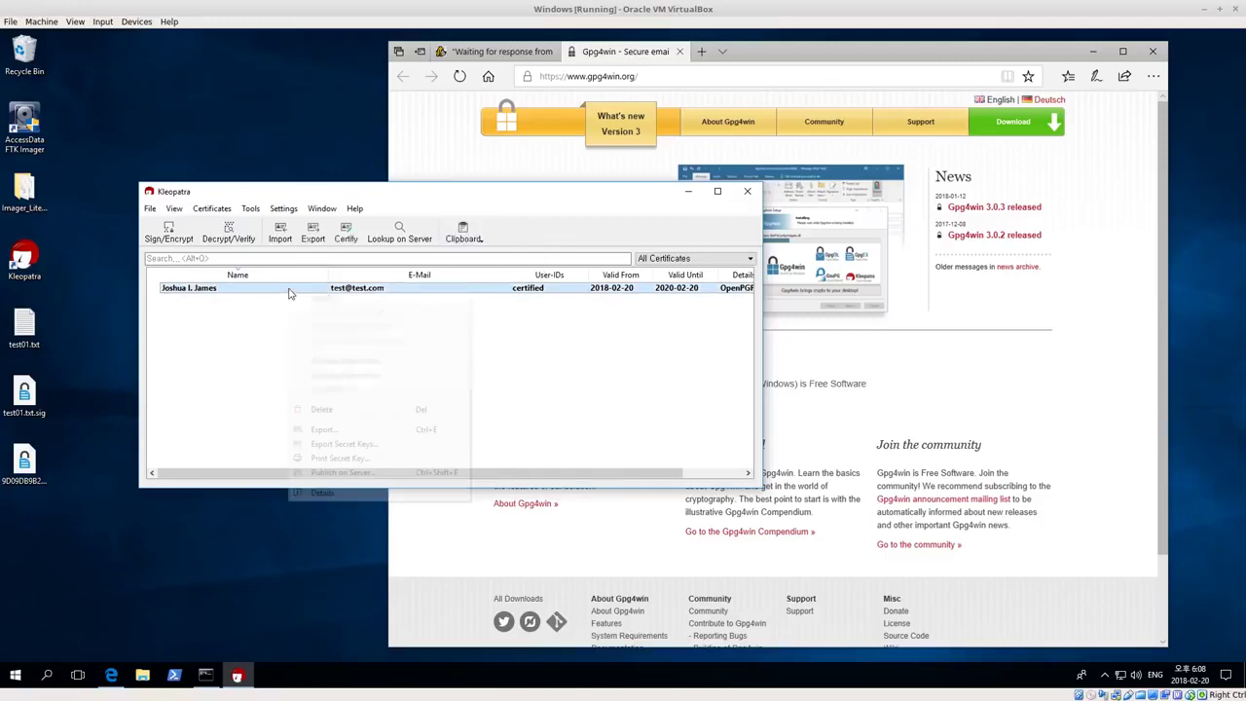
pyautogui.click(347, 445)
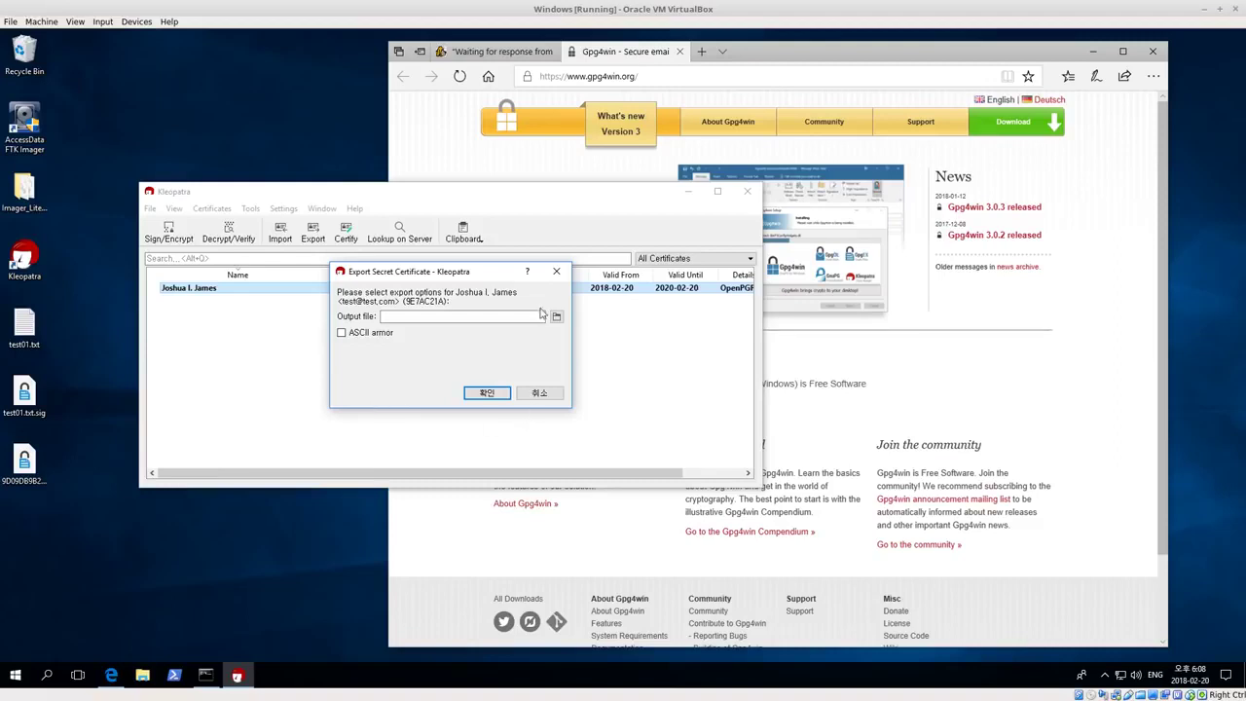
pyautogui.click(556, 274)
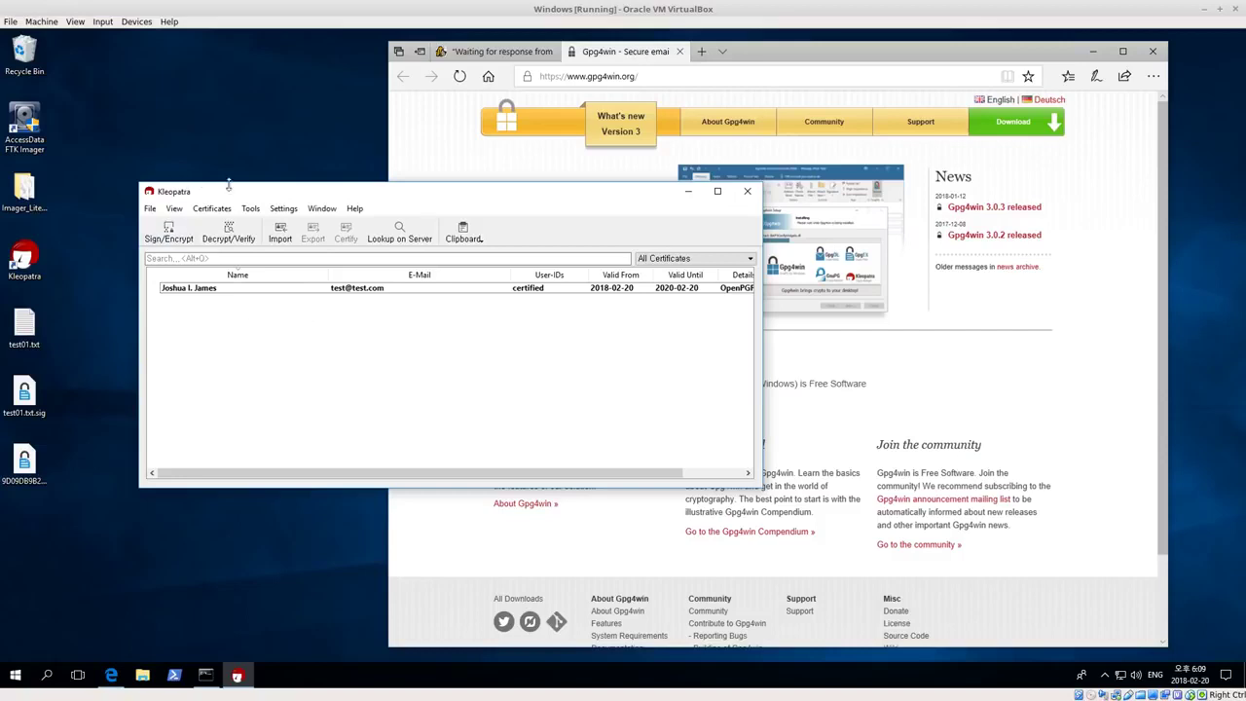
# Close Edge despite its unfinished downloads and bring the Command Prompt window back to the front
pyautogui.moveTo(243, 195); pyautogui.dragTo(236, 194)
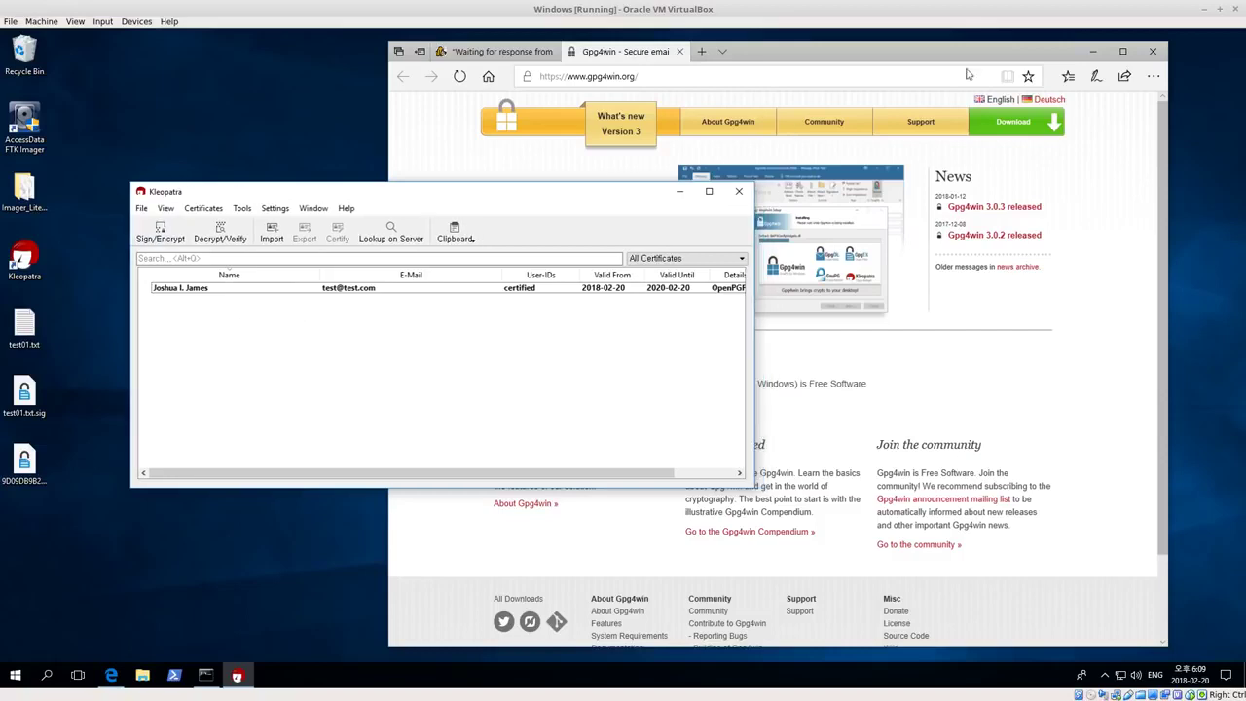
pyautogui.click(1152, 51)
pyautogui.click(749, 385)
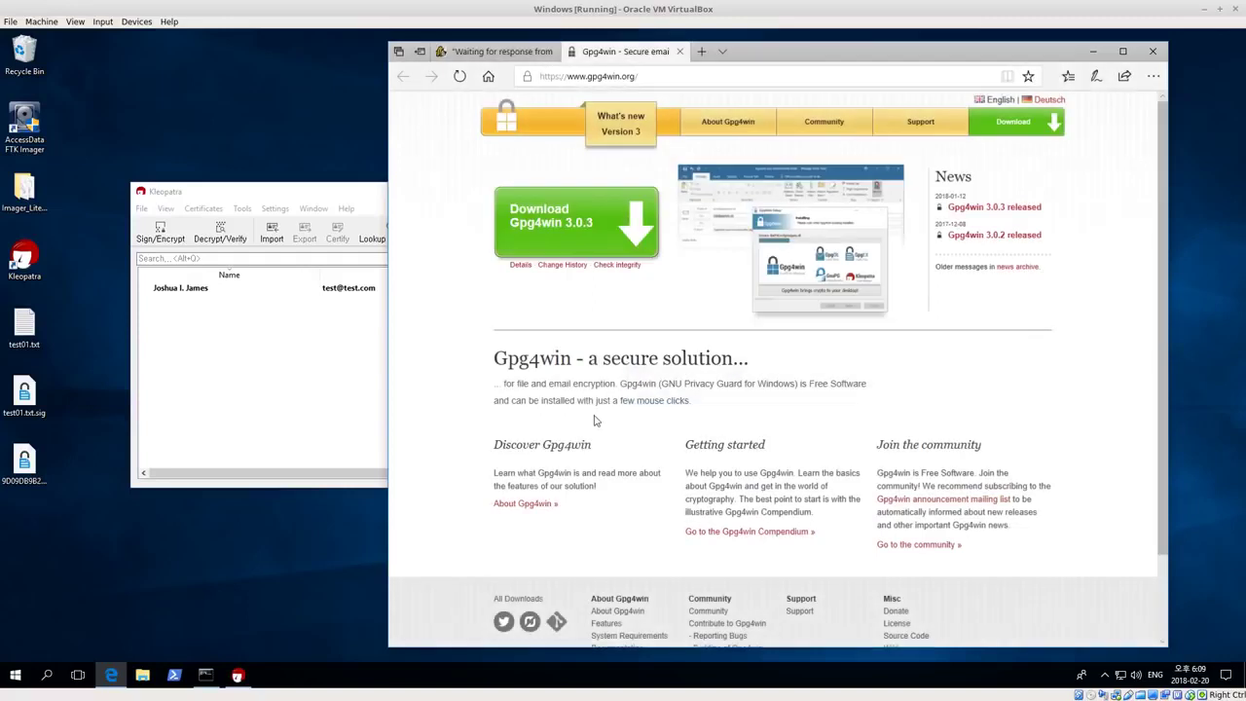
pyautogui.click(838, 388)
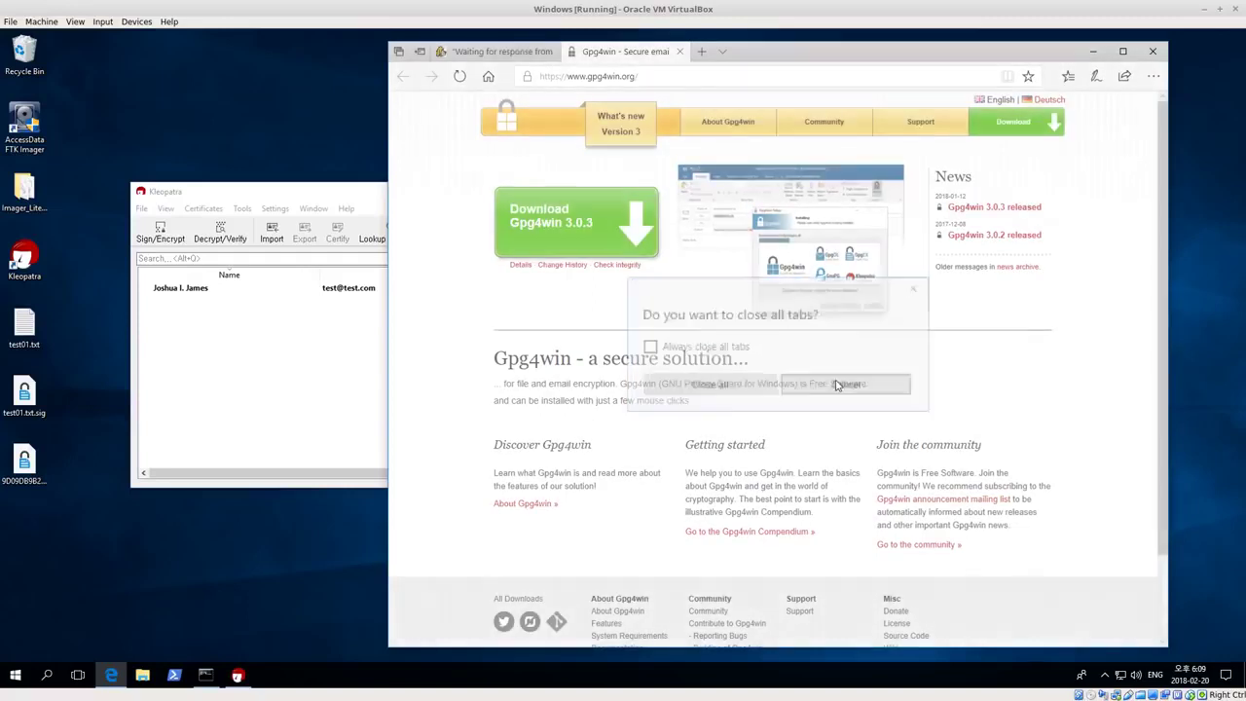
pyautogui.click(1094, 54)
pyautogui.moveTo(458, 197); pyautogui.dragTo(487, 147)
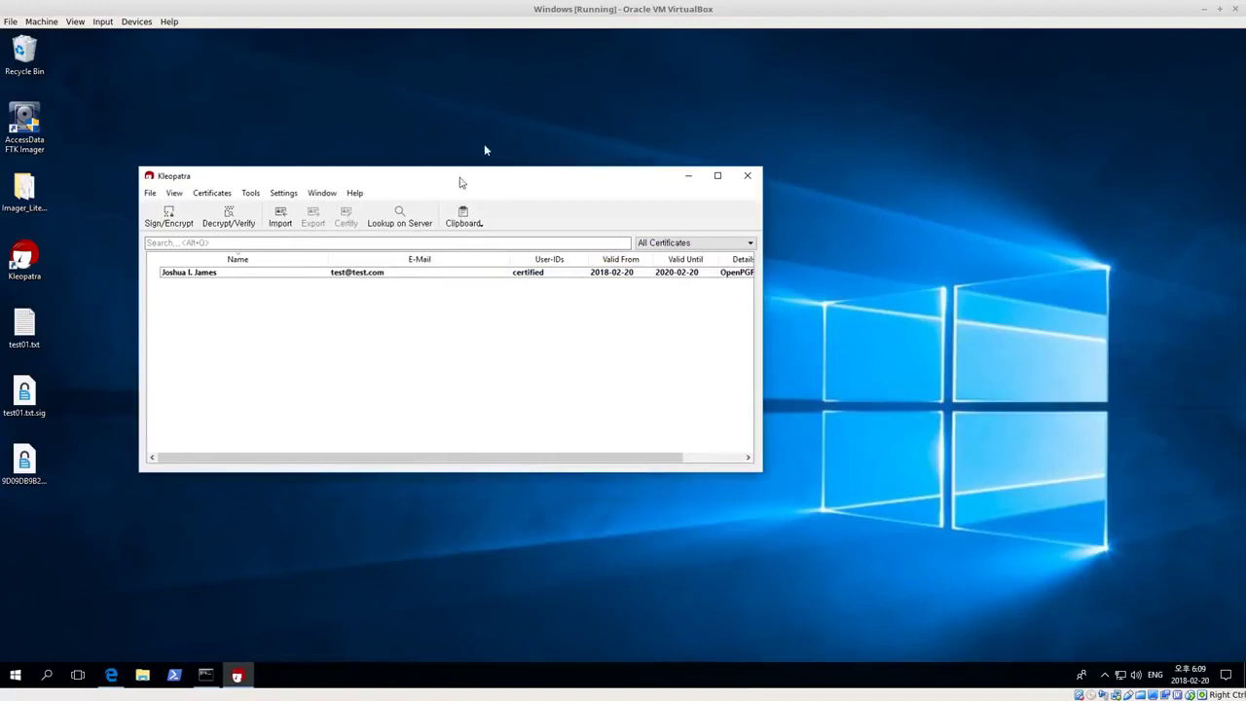
pyautogui.click(206, 675)
# Run gpg --list-keys in the console to list the GnuPG keys
pyautogui.click(374, 390)
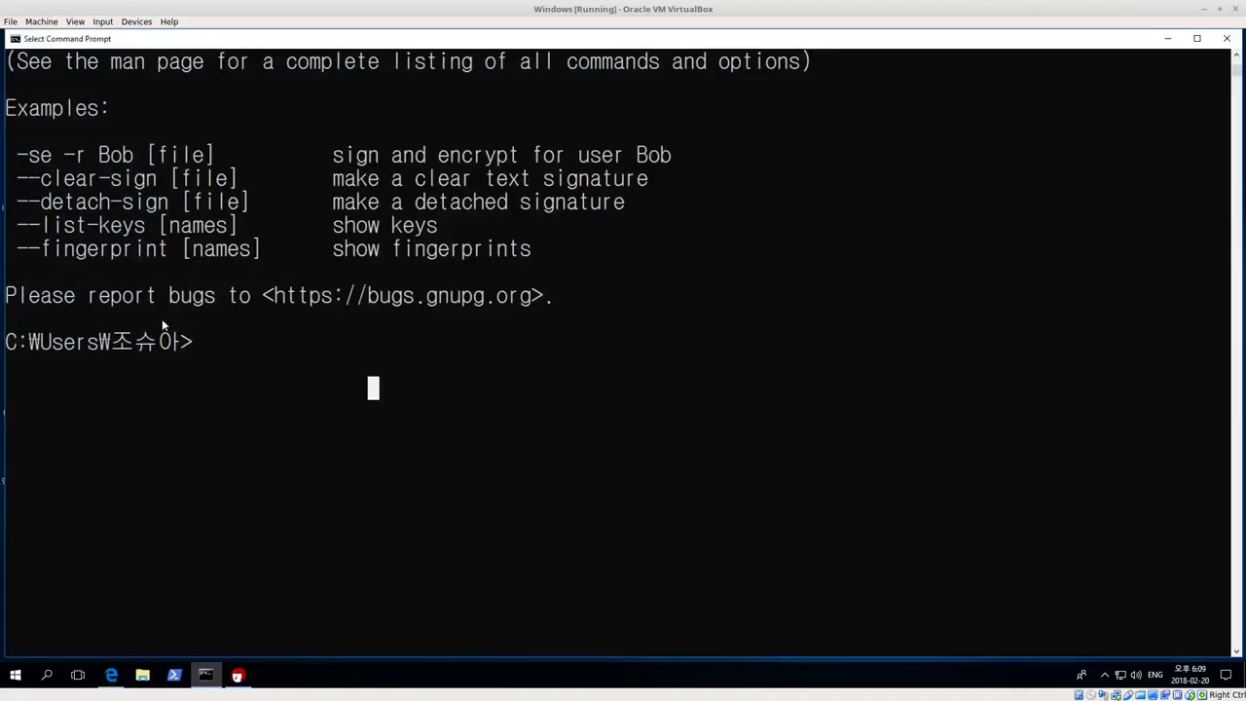
pyautogui.scroll(4, 355, 362)
pyautogui.scroll(-5, 356, 365)
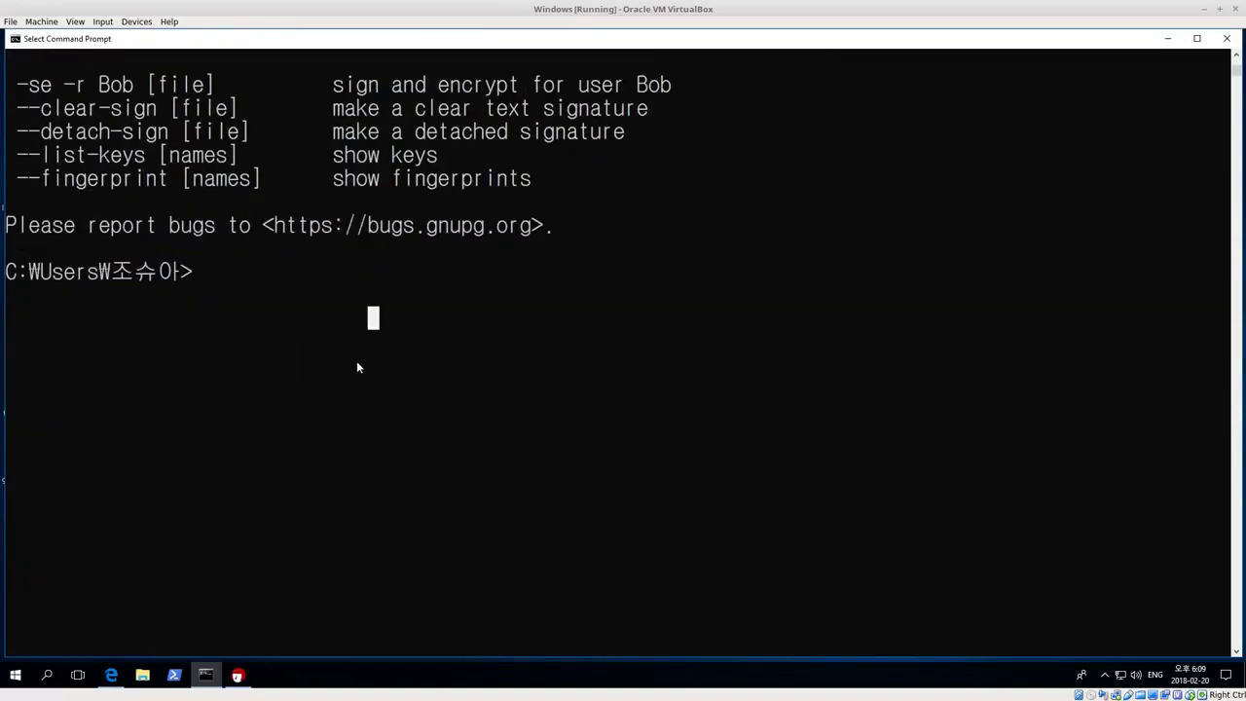
pyautogui.scroll(1, 360, 364)
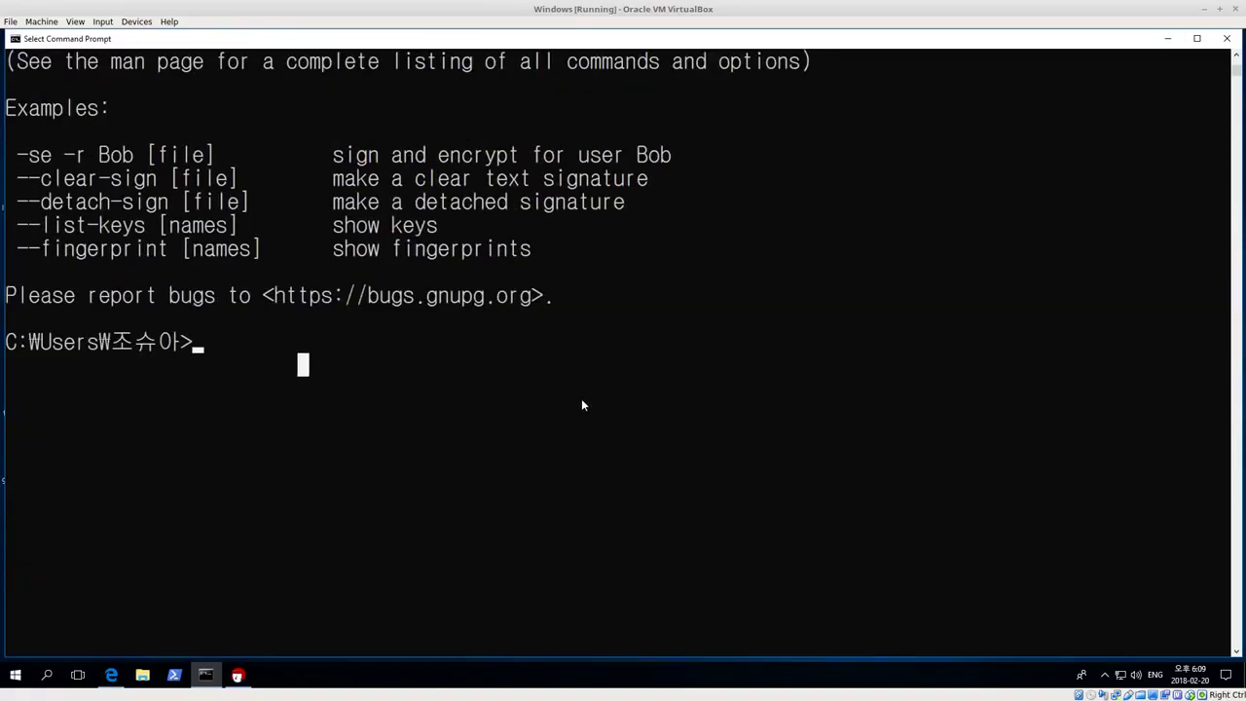
pyautogui.write('gpgp')
pyautogui.press('BackSpace')
pyautogui.press('BackSpace')
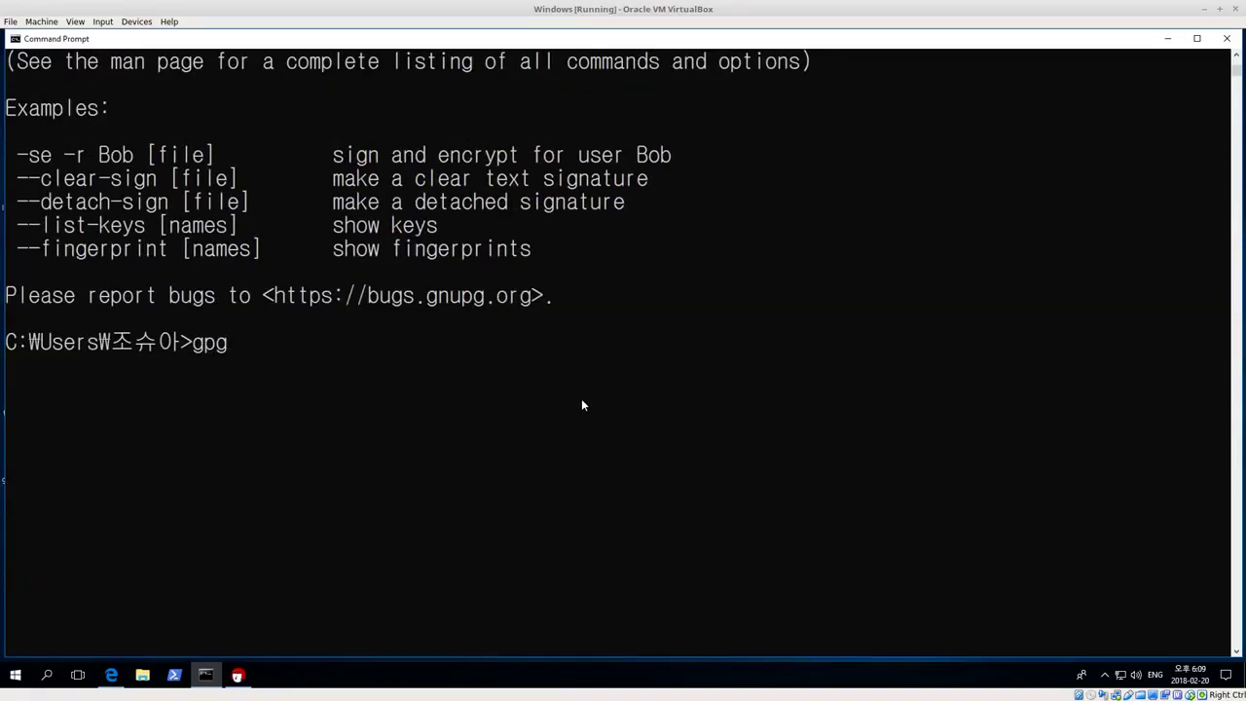
pyautogui.write('--list-keys')
pyautogui.press('Return')
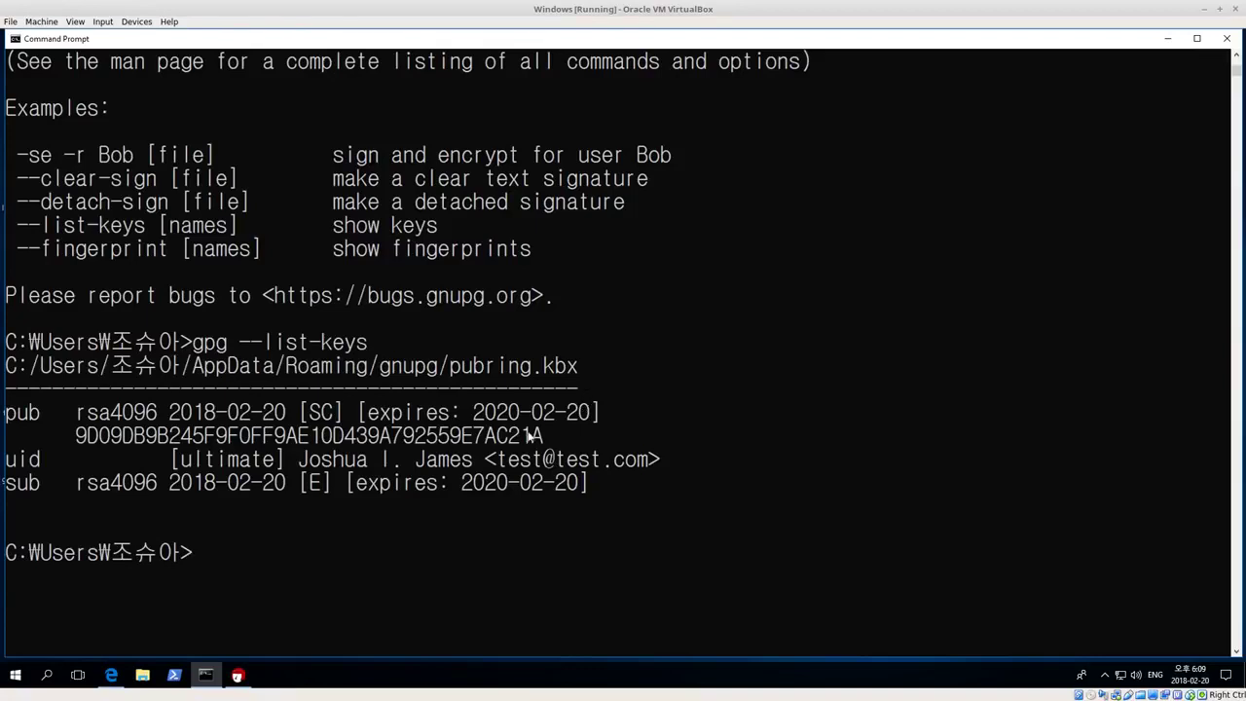
# Highlight the rsa4096 key listing and fingerprint, then close the console with exit
pyautogui.moveTo(544, 435); pyautogui.dragTo(367, 435)
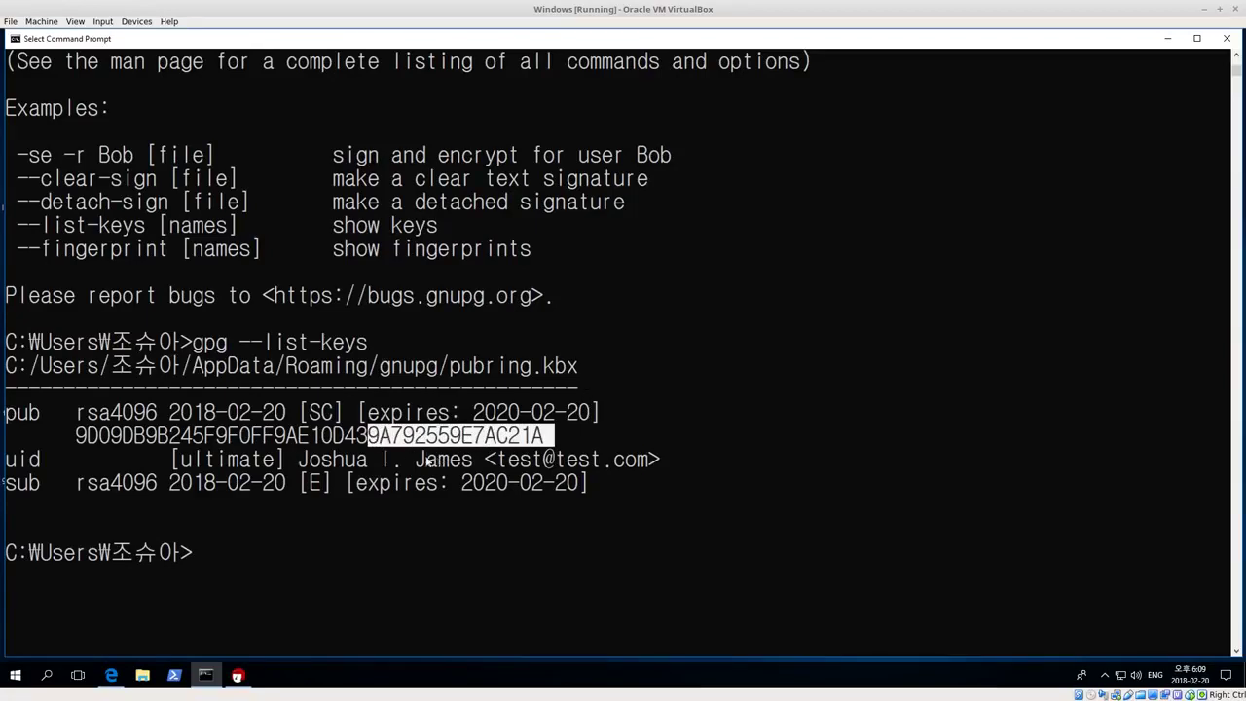
pyautogui.click(431, 459)
pyautogui.moveTo(624, 505); pyautogui.dragTo(5, 412)
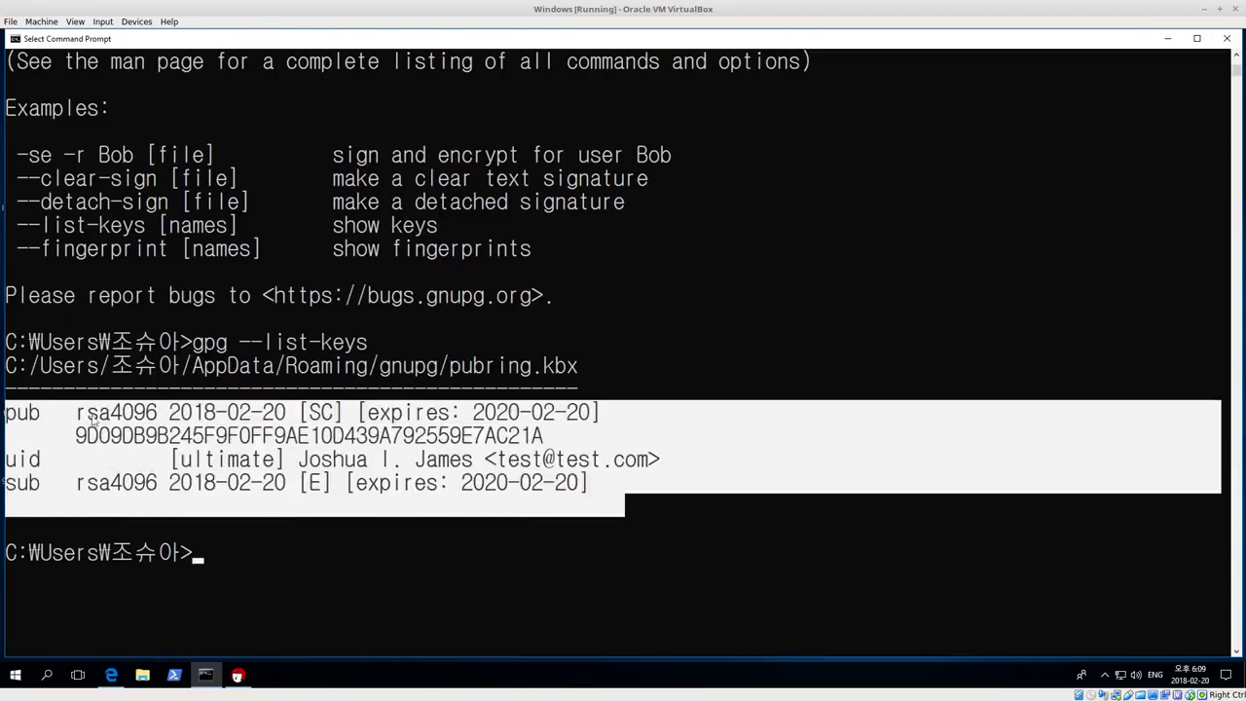
pyautogui.click(514, 412)
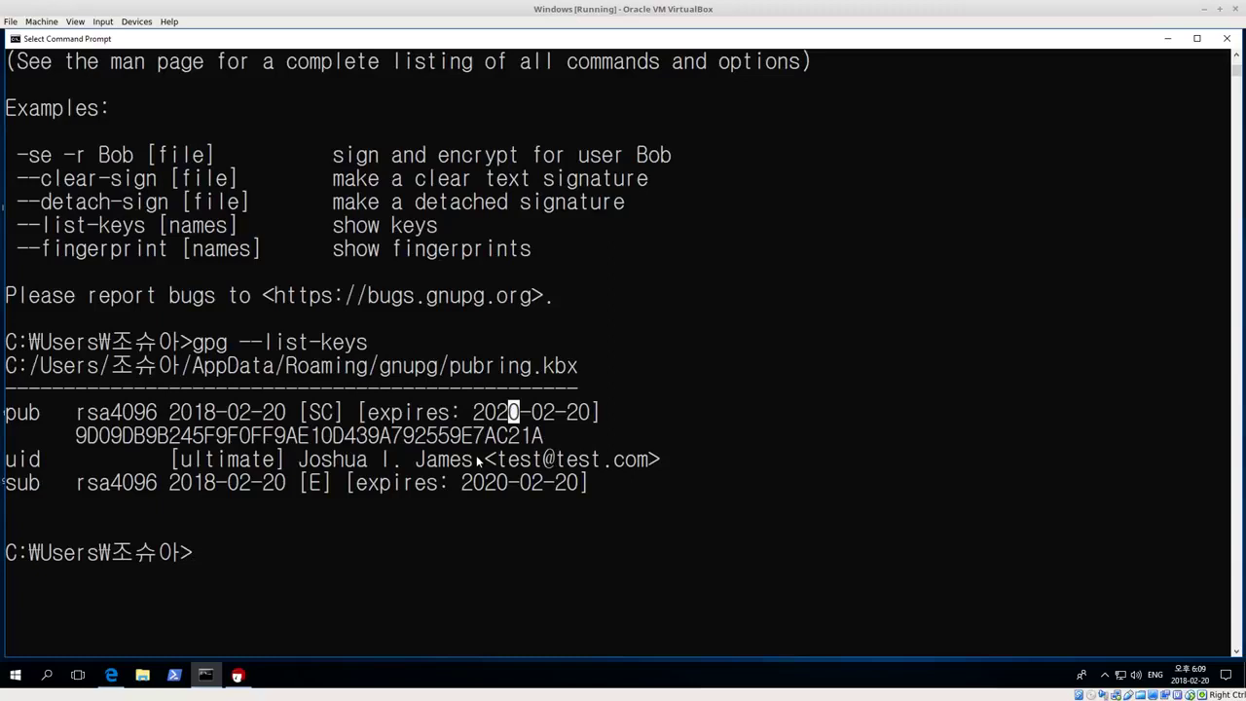
pyautogui.write('exit')
pyautogui.press('Return')
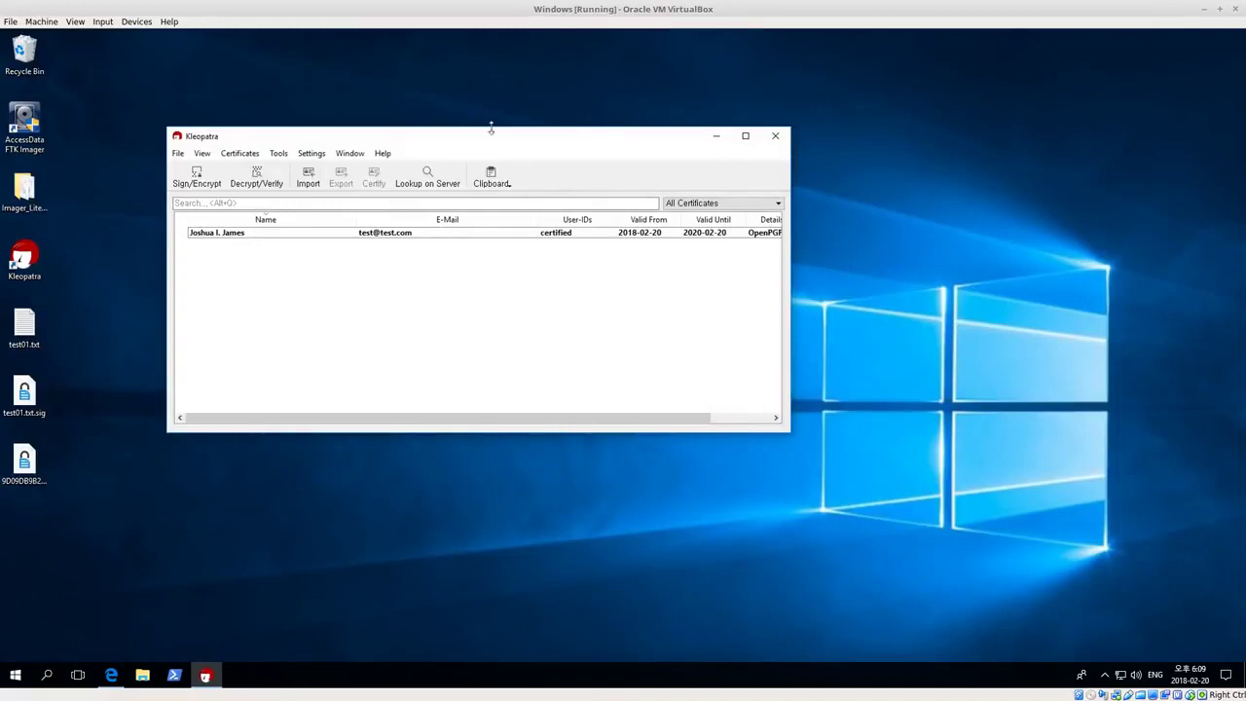
# Shift Kleopatra left and widen it to reveal Key-ID 9E7AC21A in the certificate list
pyautogui.moveTo(457, 134); pyautogui.dragTo(447, 132)
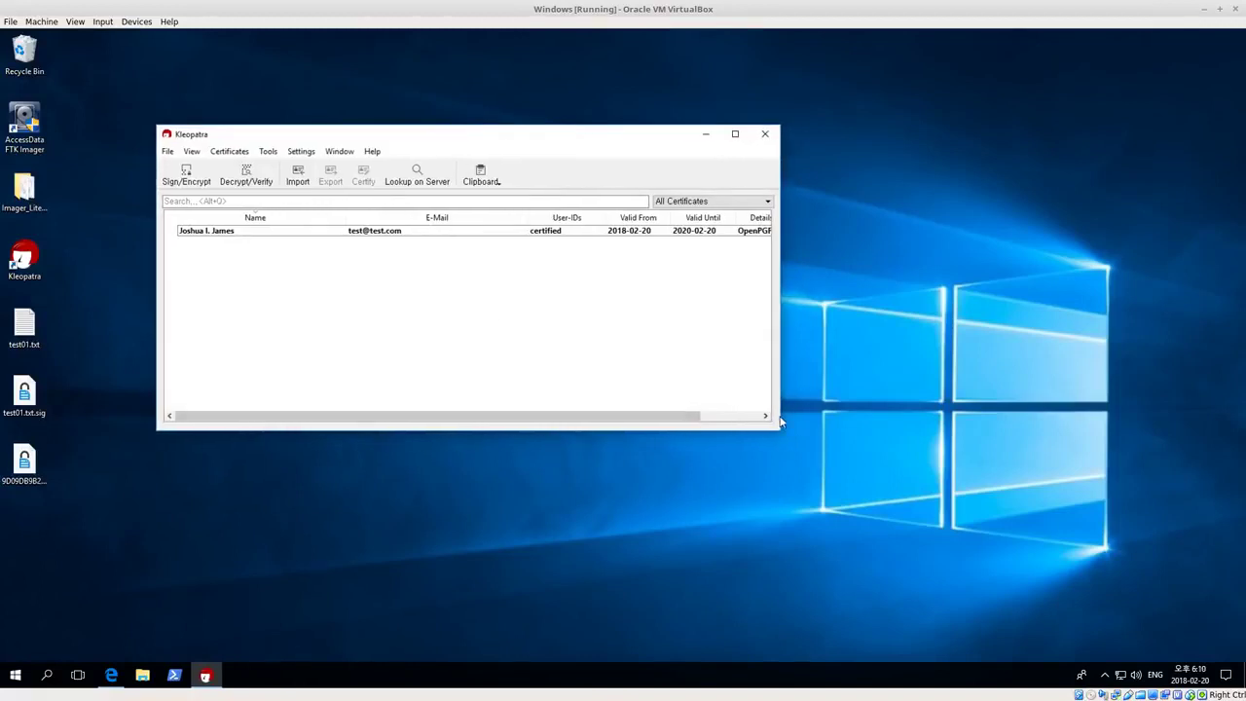
pyautogui.moveTo(778, 421); pyautogui.dragTo(882, 421)
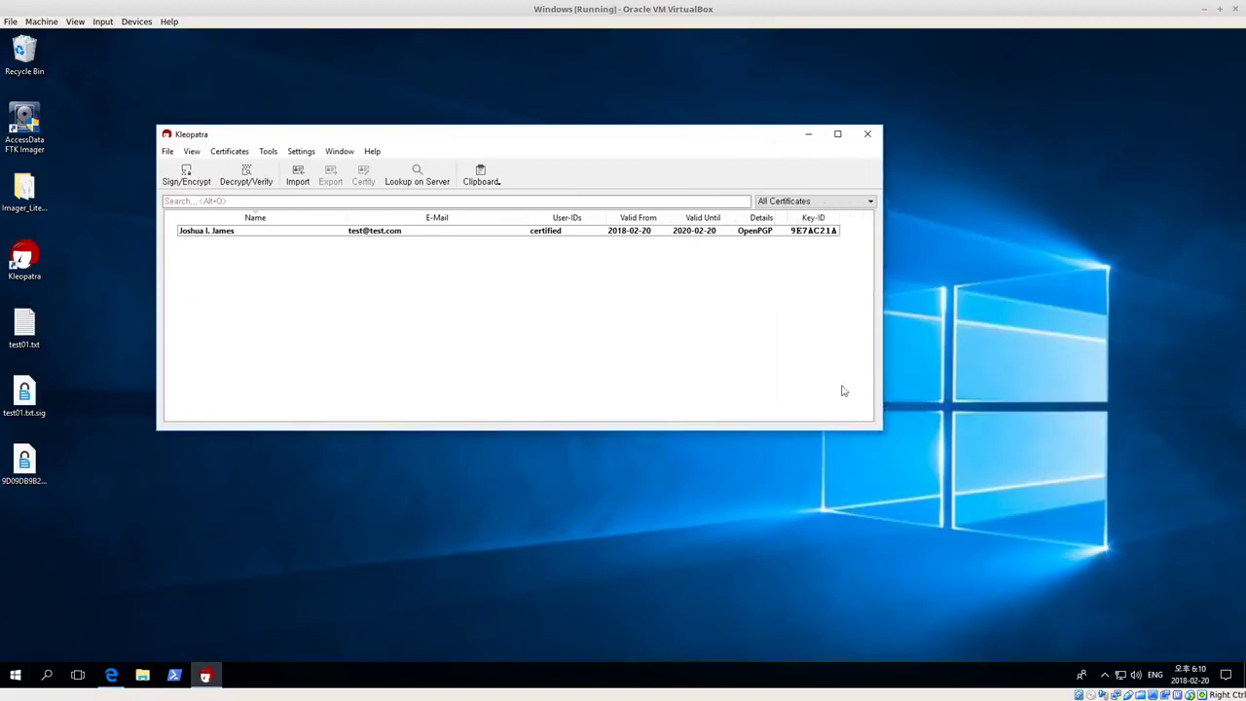